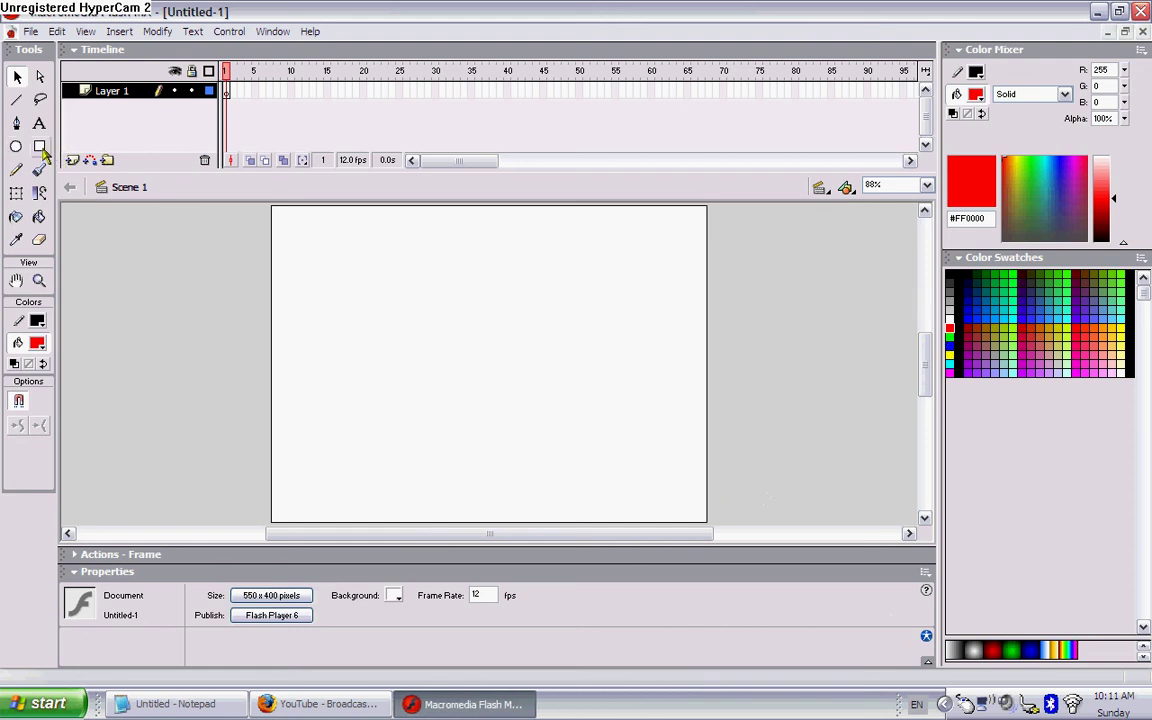
Step: Draw two green #00CC00 platform rectangles side by side, then select both
{"action": "left_click", "coordinate": [40, 147]}
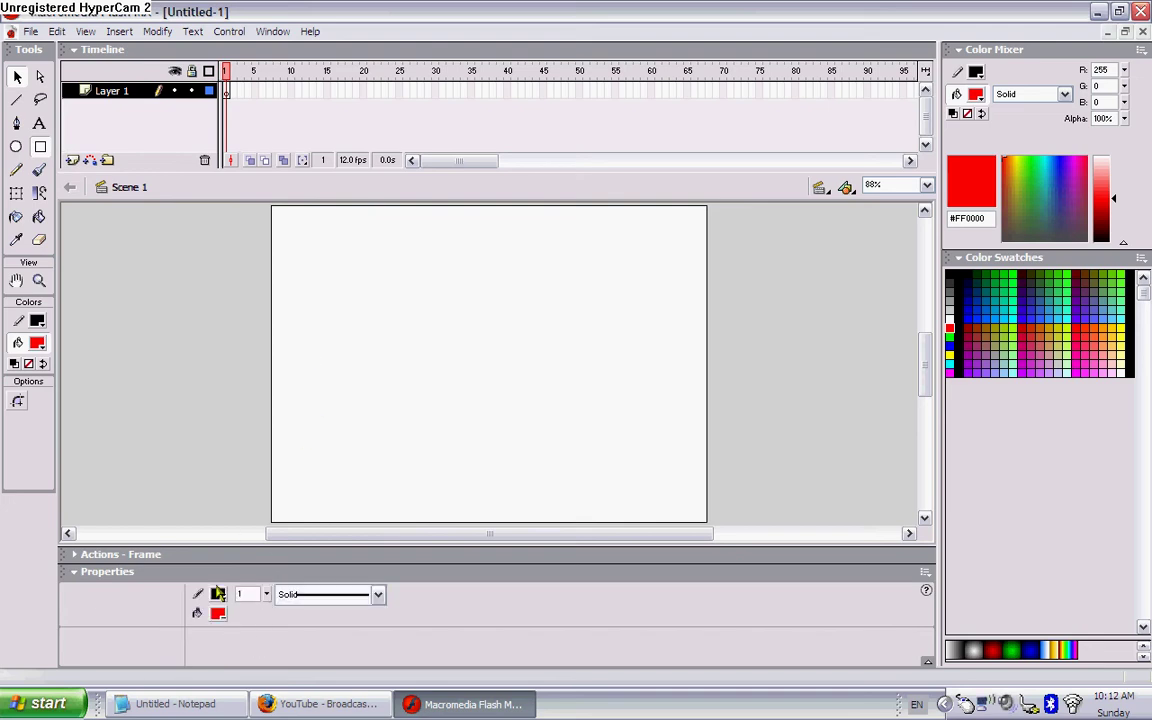
{"action": "left_click", "coordinate": [218, 613]}
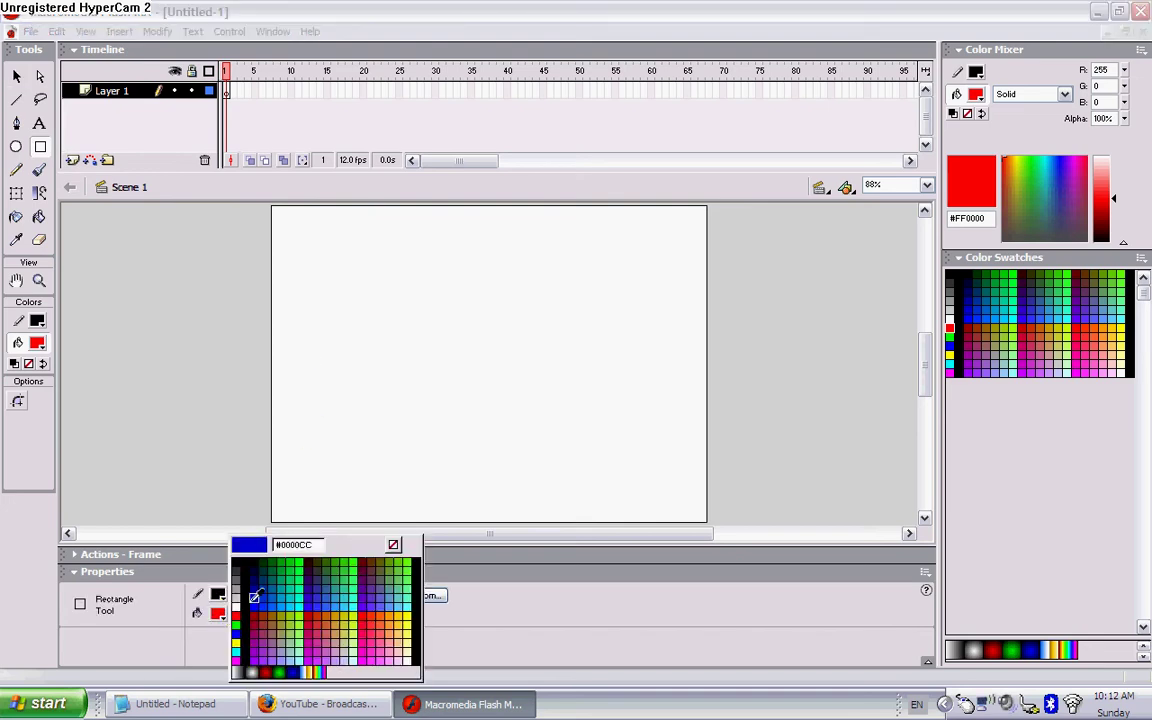
{"action": "left_click", "coordinate": [292, 556]}
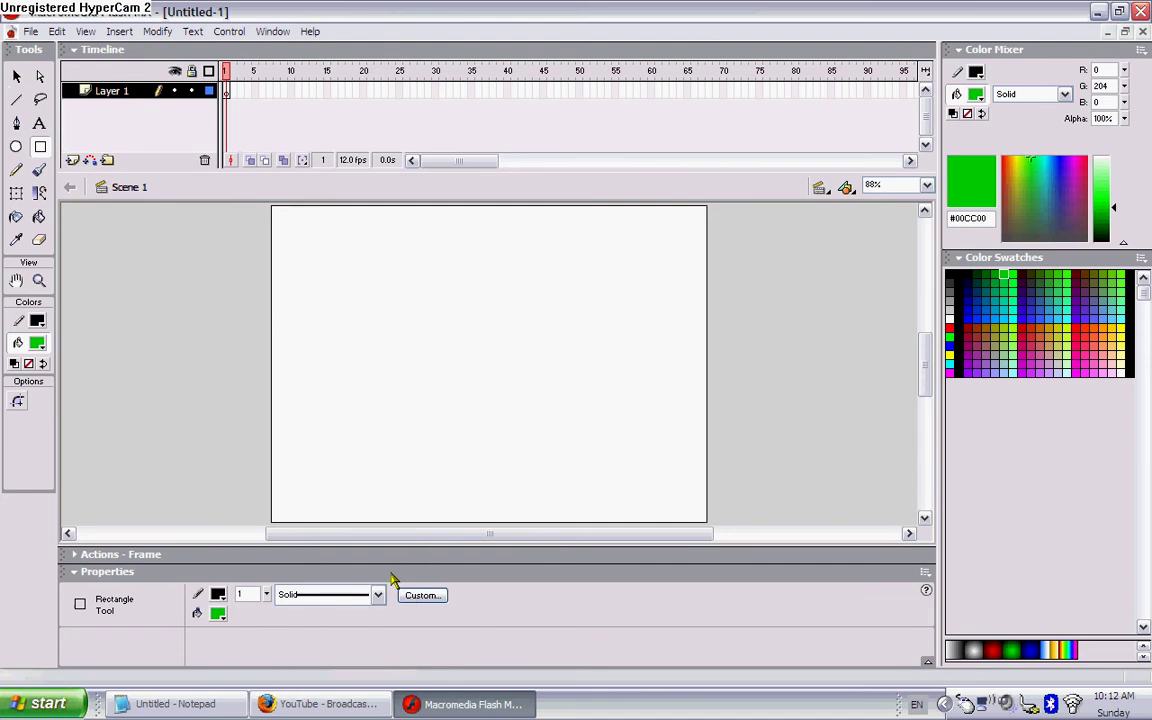
{"action": "left_click_drag", "start_coordinate": [299, 361], "coordinate": [486, 456]}
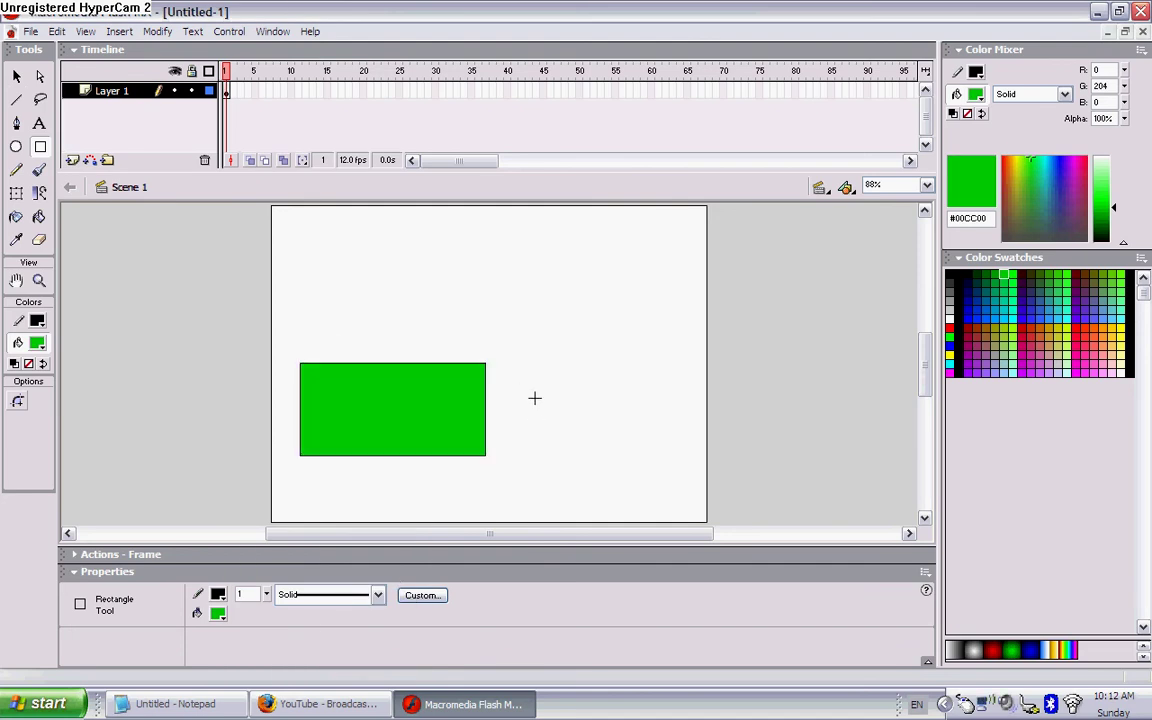
{"action": "left_click_drag", "start_coordinate": [527, 386], "coordinate": [676, 450]}
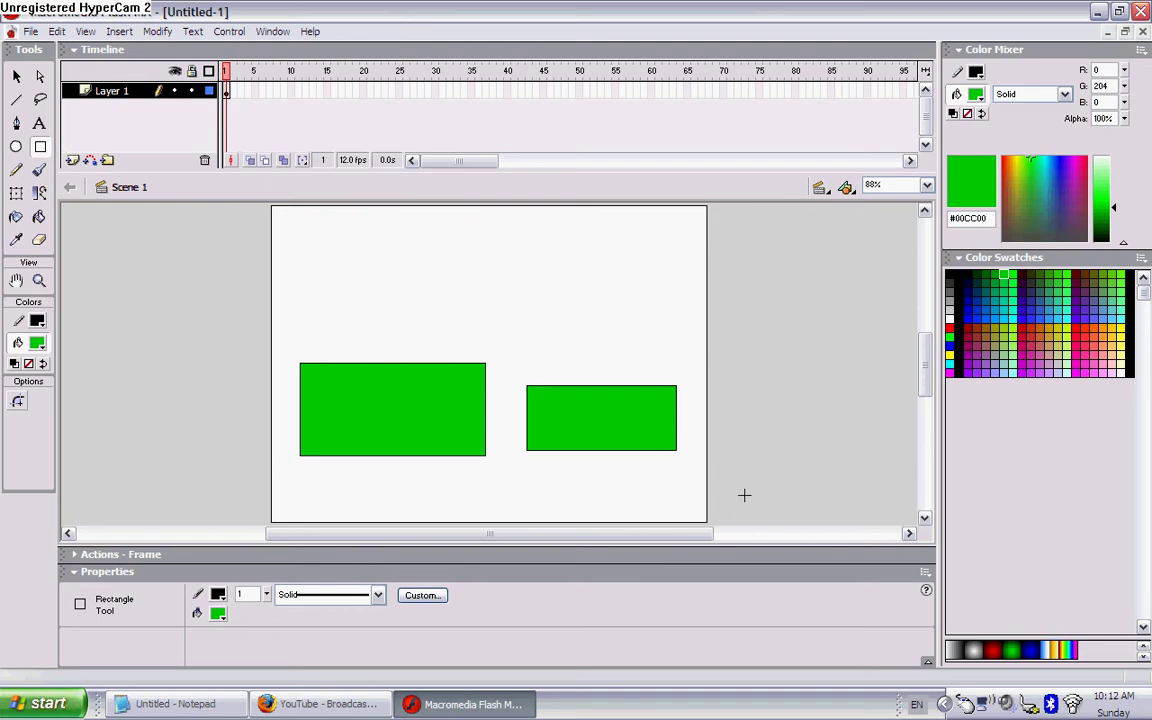
{"action": "left_click_drag", "start_coordinate": [736, 504], "coordinate": [215, 322]}
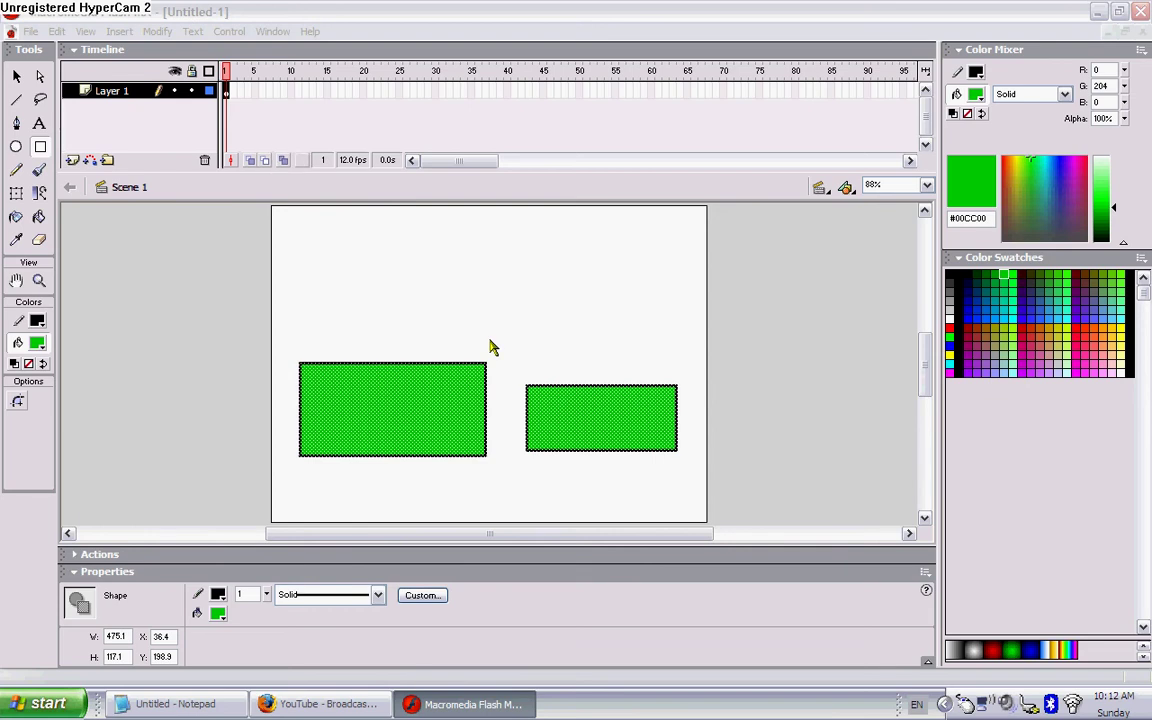
Step: Convert the selected platforms into a movie clip symbol named Ground
{"action": "key", "text": "F8"}
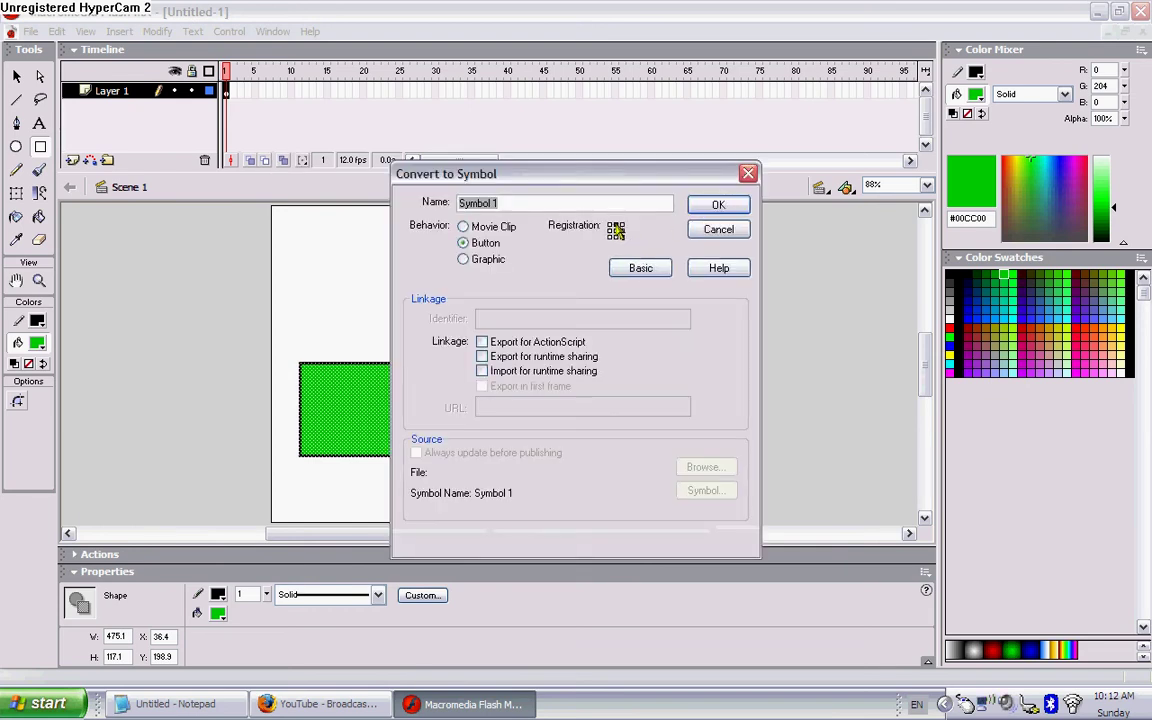
{"action": "left_click", "coordinate": [463, 226]}
{"action": "type", "text": "Gr"}
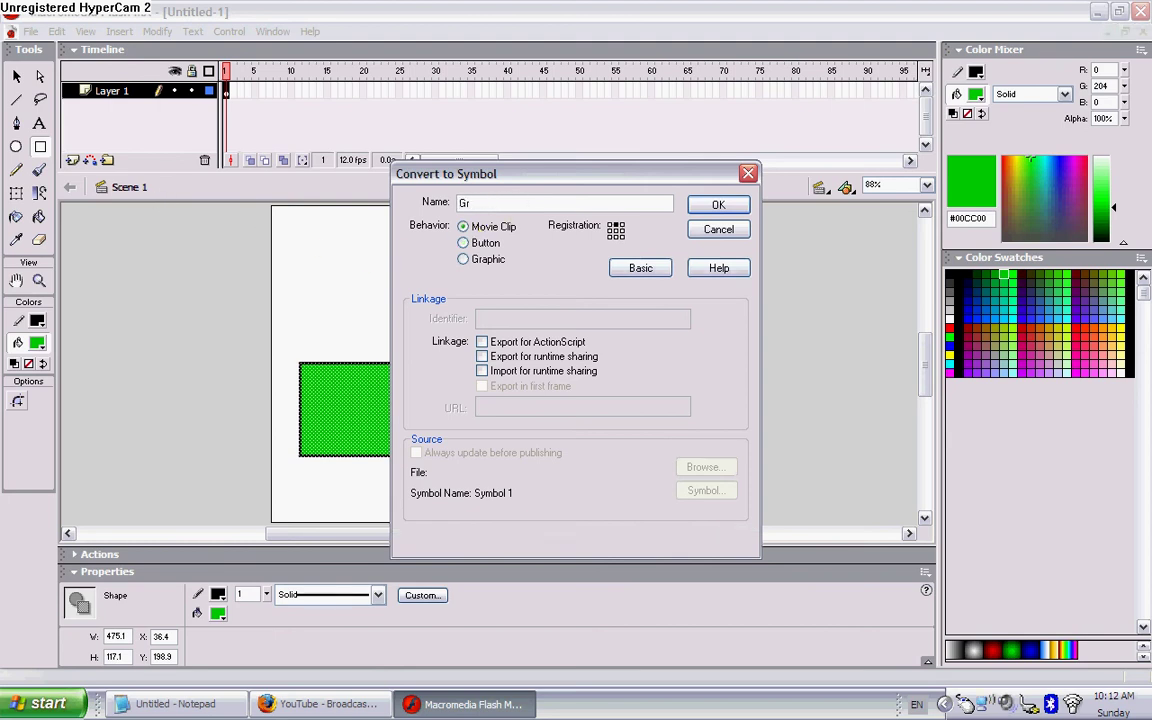
{"action": "type", "text": "oun"}
{"action": "key", "text": "Return"}
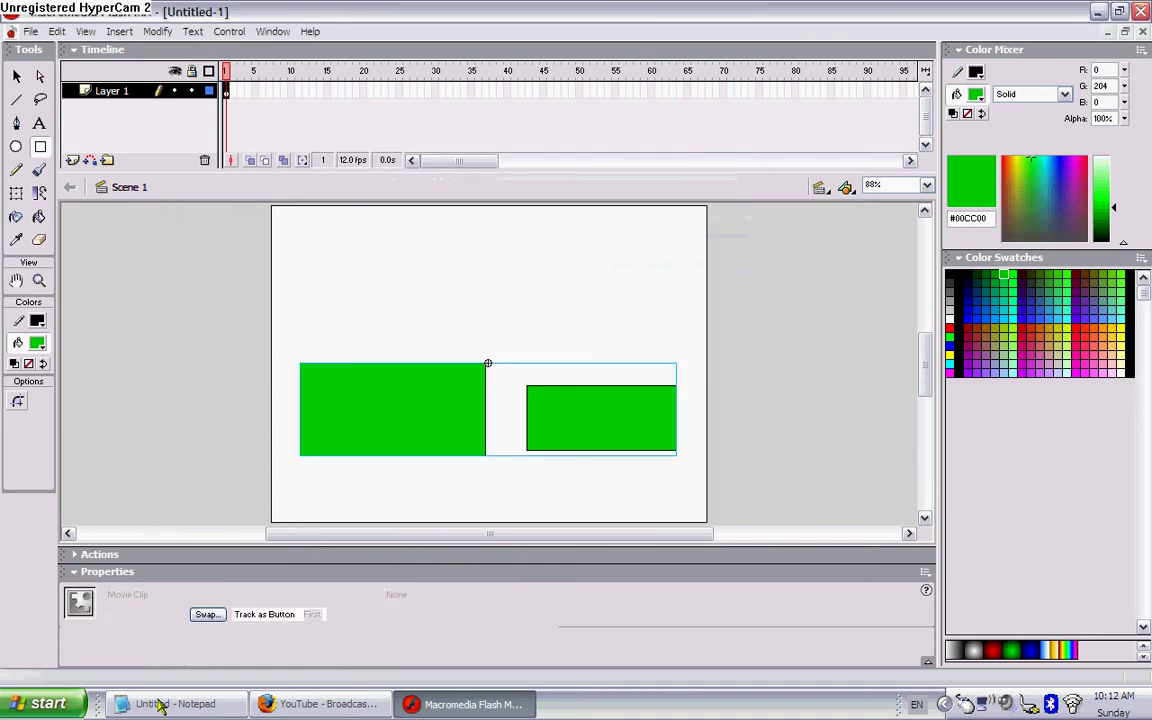
Step: Name the platforms instance 'ground' and draw a red circle above the left platform
{"action": "type", "text": "g"}
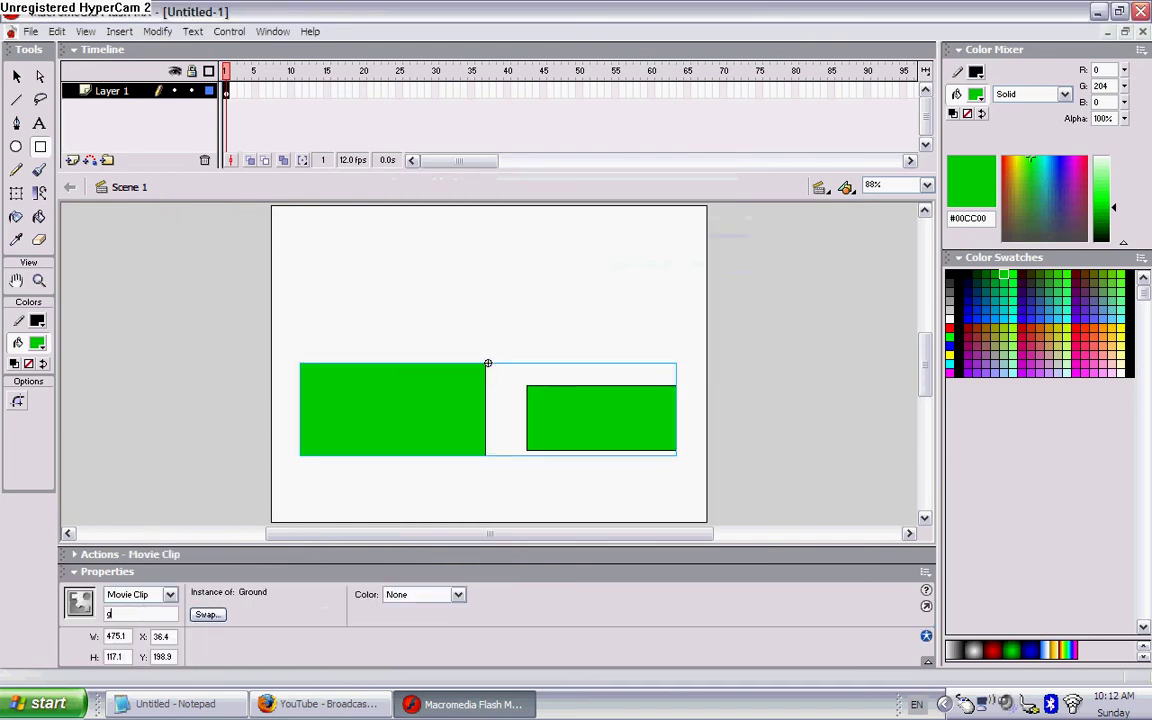
{"action": "type", "text": "round"}
{"action": "key", "text": "Return"}
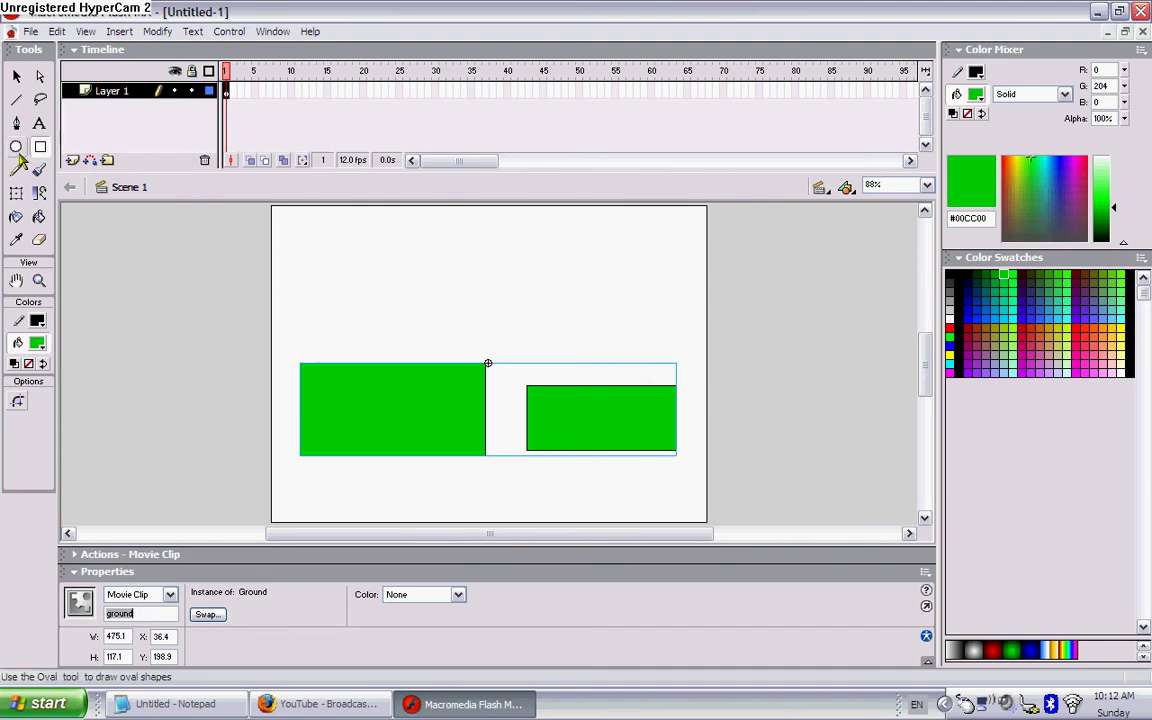
{"action": "left_click", "coordinate": [16, 147]}
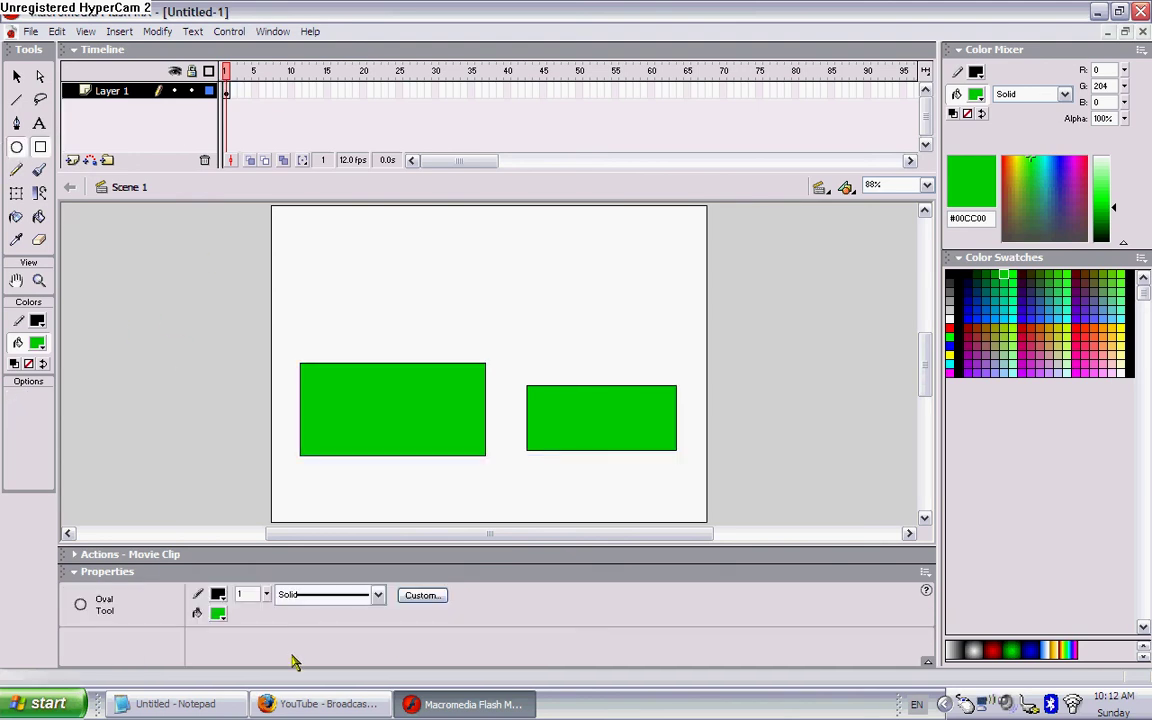
{"action": "left_click", "coordinate": [217, 613]}
{"action": "left_click", "coordinate": [367, 304]}
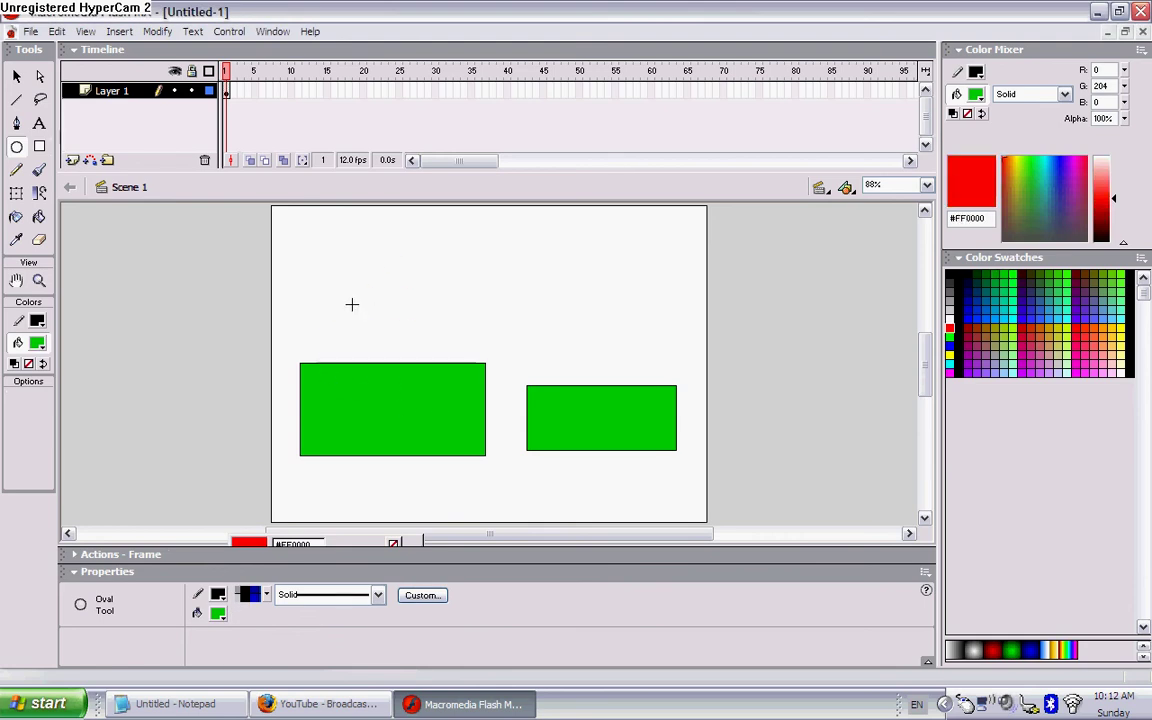
{"action": "mouse_move", "coordinate": [420, 240]}
{"action": "left_mouse_down"}
{"action": "mouse_move", "coordinate": [347, 311]}
{"action": "mouse_move", "coordinate": [361, 300]}
{"action": "left_mouse_up"}
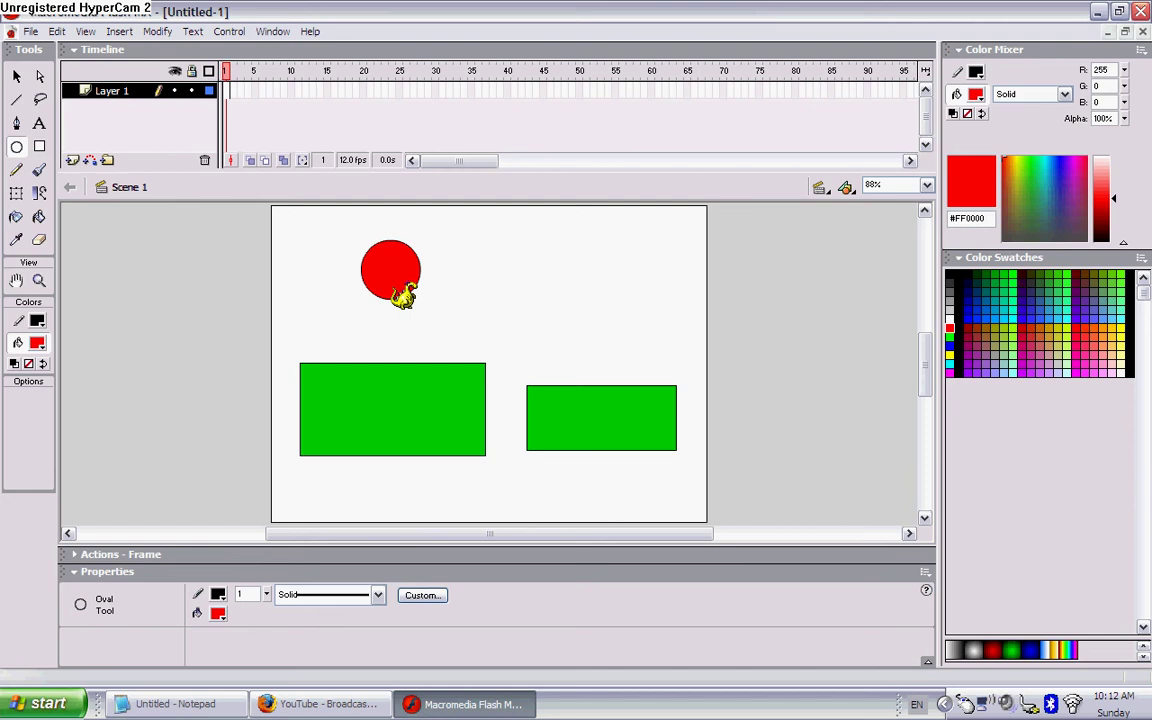
Step: Convert the red circle into a movie clip symbol named ball
{"action": "left_click", "coordinate": [393, 288], "text": "ctrl"}
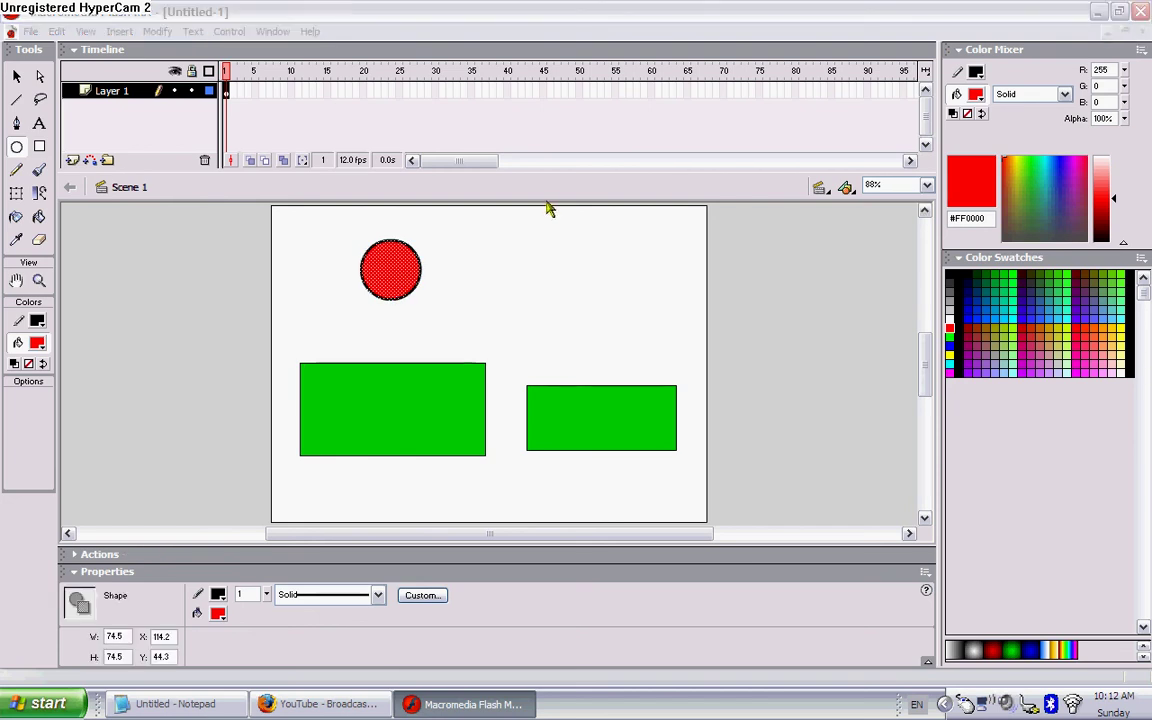
{"action": "key", "text": "F8"}
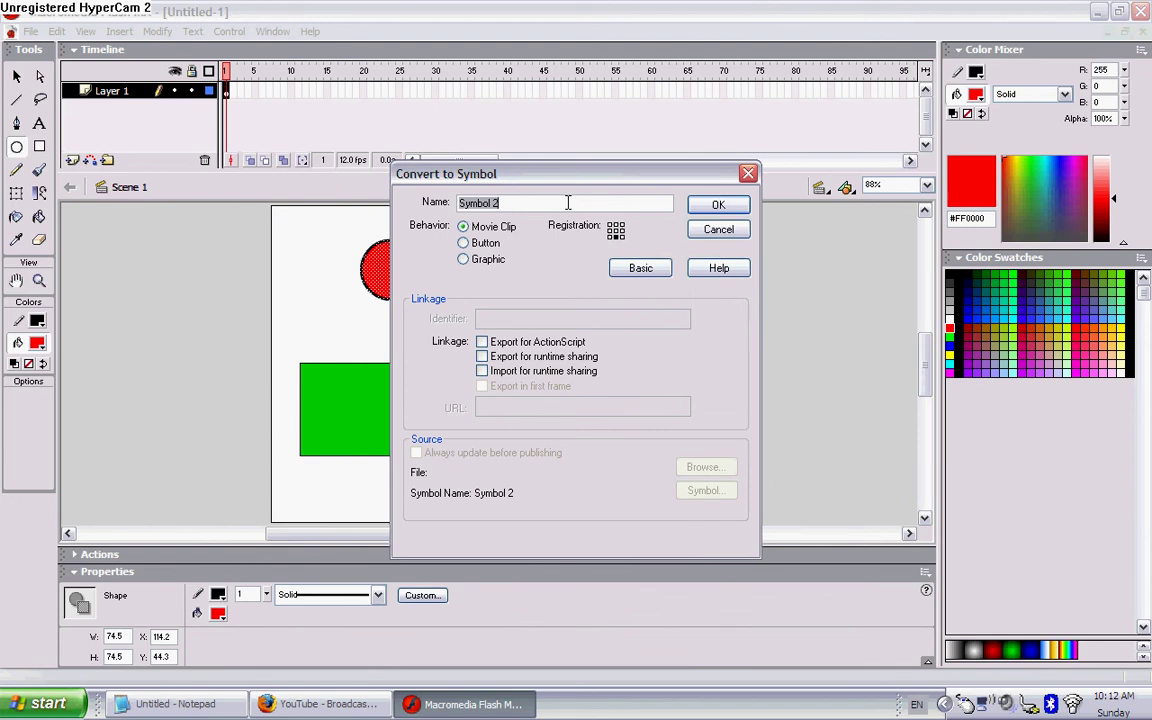
{"action": "type", "text": "ball"}
{"action": "key", "text": "Return"}
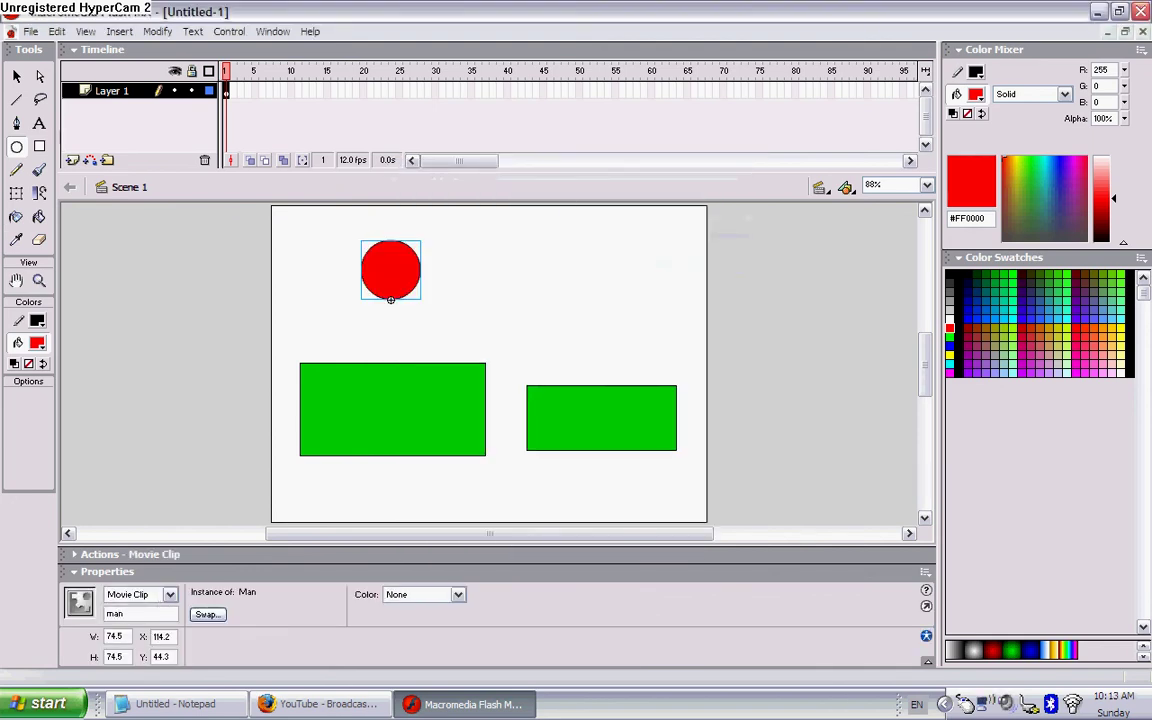
Step: Select the ball's onClipEvent movement and jumping script in Notepad, then return to Flash
{"action": "key", "text": "alt+Tab"}
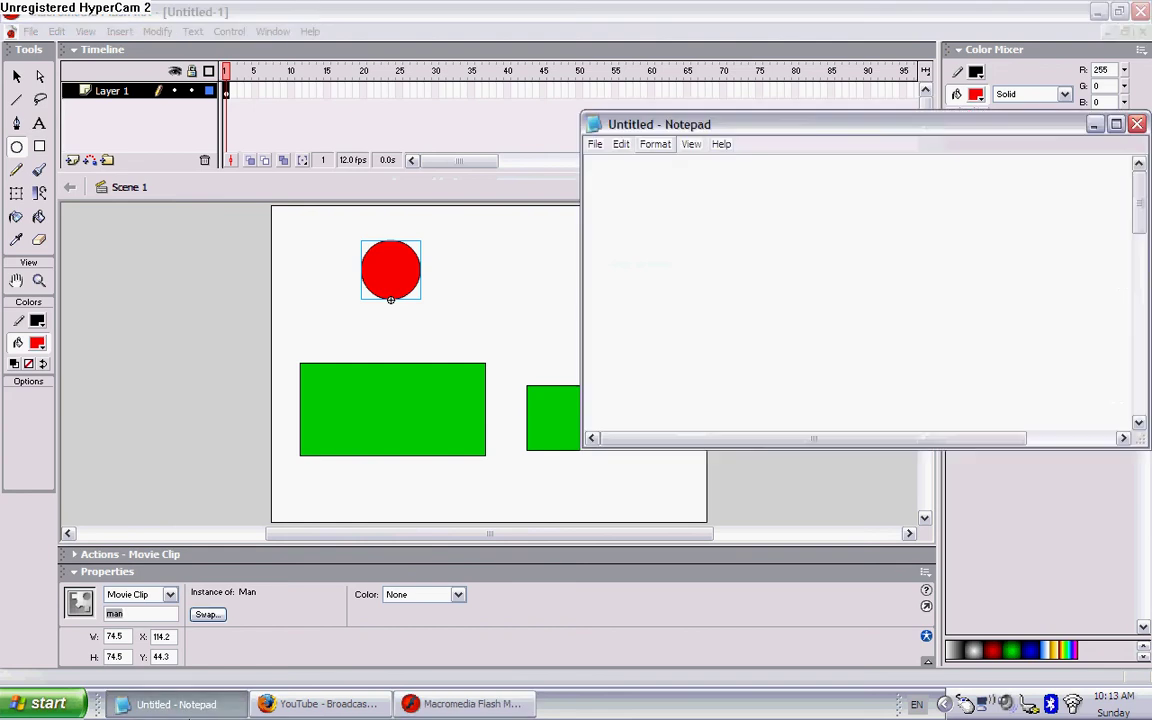
{"action": "left_click_drag", "start_coordinate": [586, 180], "coordinate": [812, 530]}
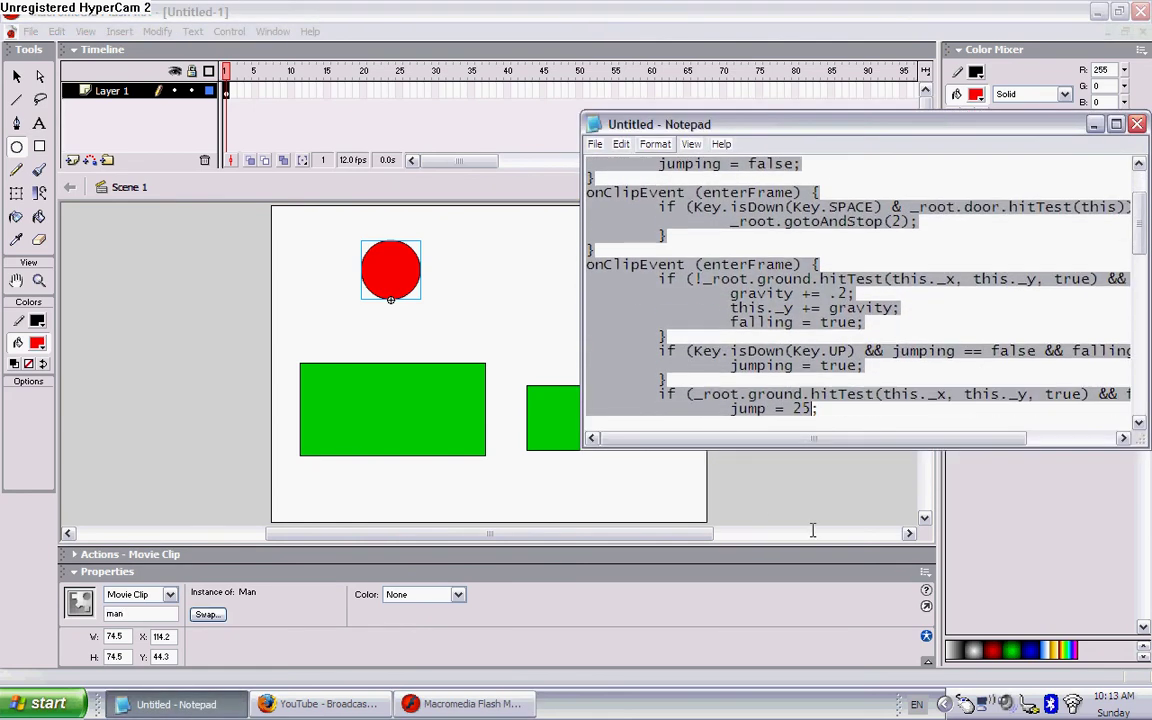
{"action": "left_click_drag", "start_coordinate": [863, 567], "coordinate": [710, 311]}
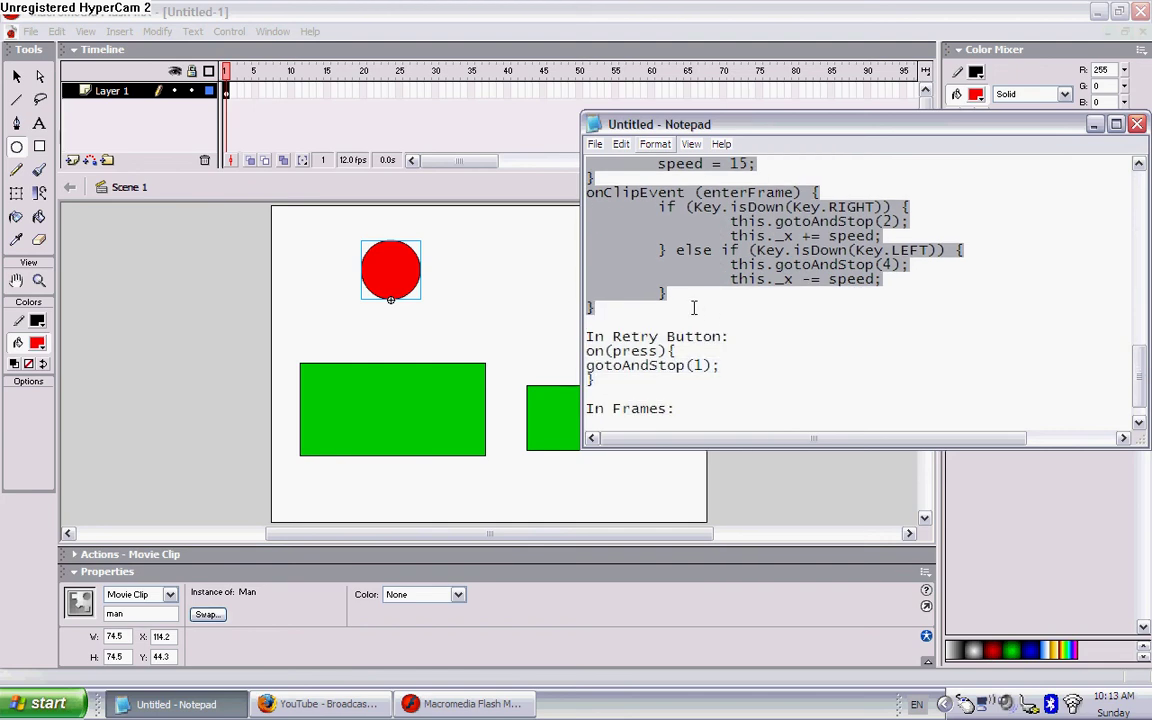
{"action": "left_click", "coordinate": [537, 277]}
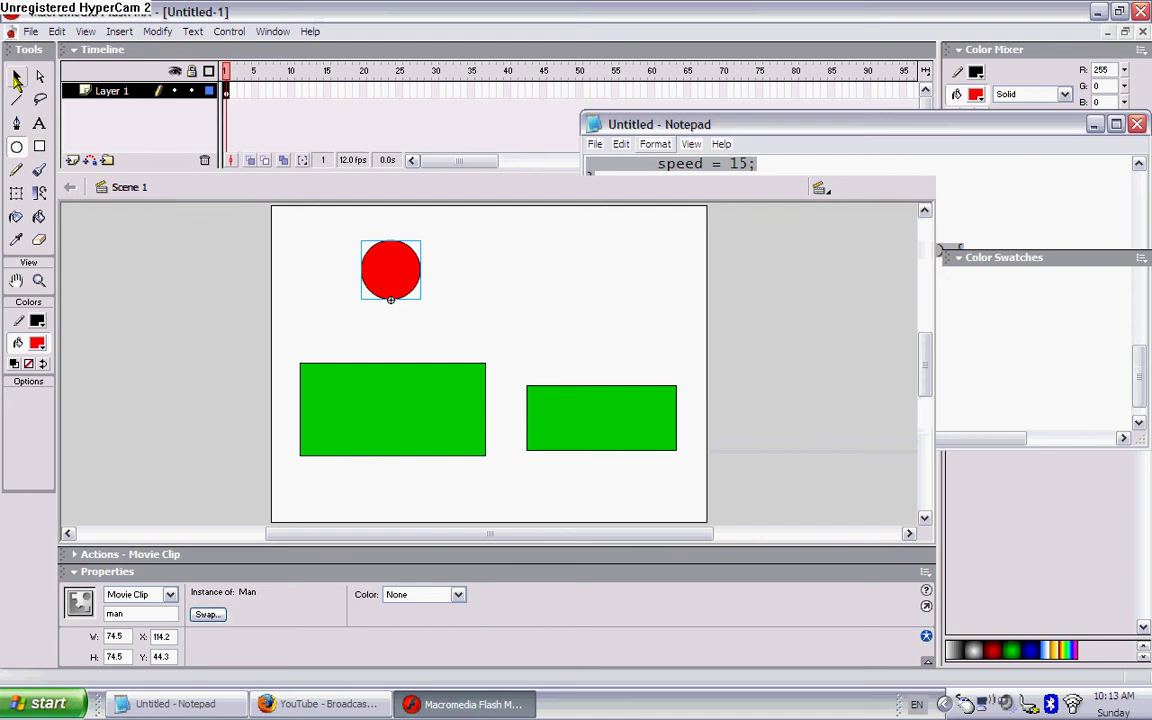
Step: Select the red ball instance and briefly open its Actions panel to check its setup
{"action": "left_click", "coordinate": [17, 78]}
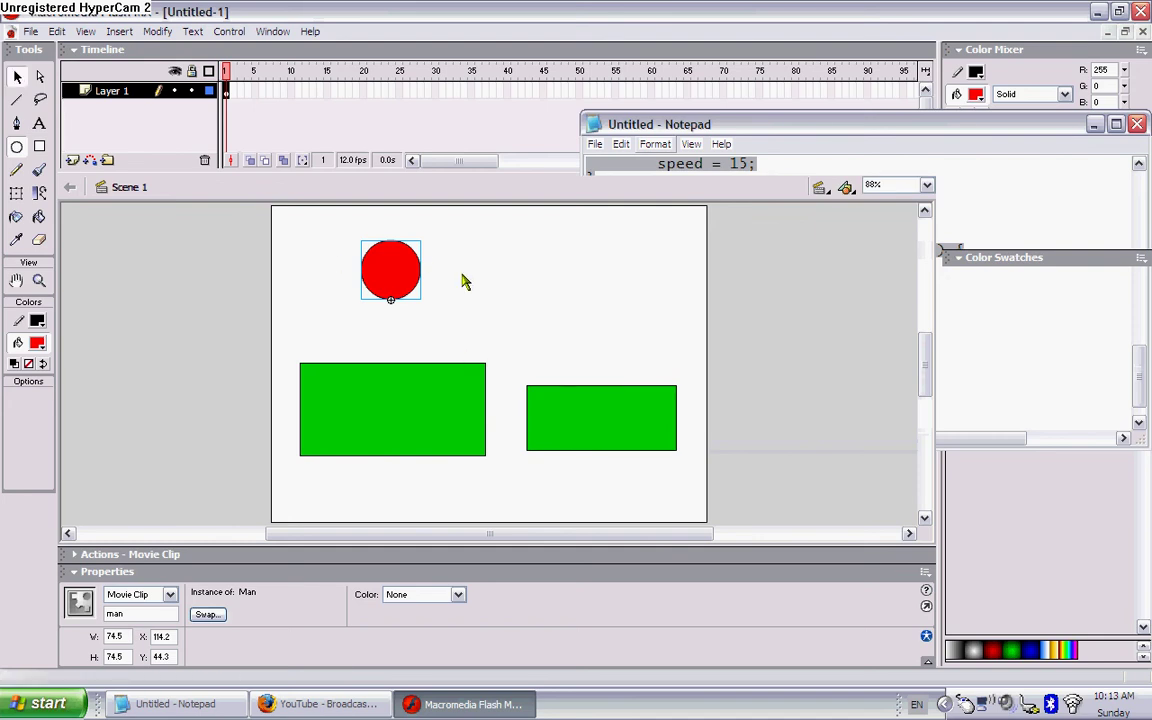
{"action": "left_click", "coordinate": [512, 257]}
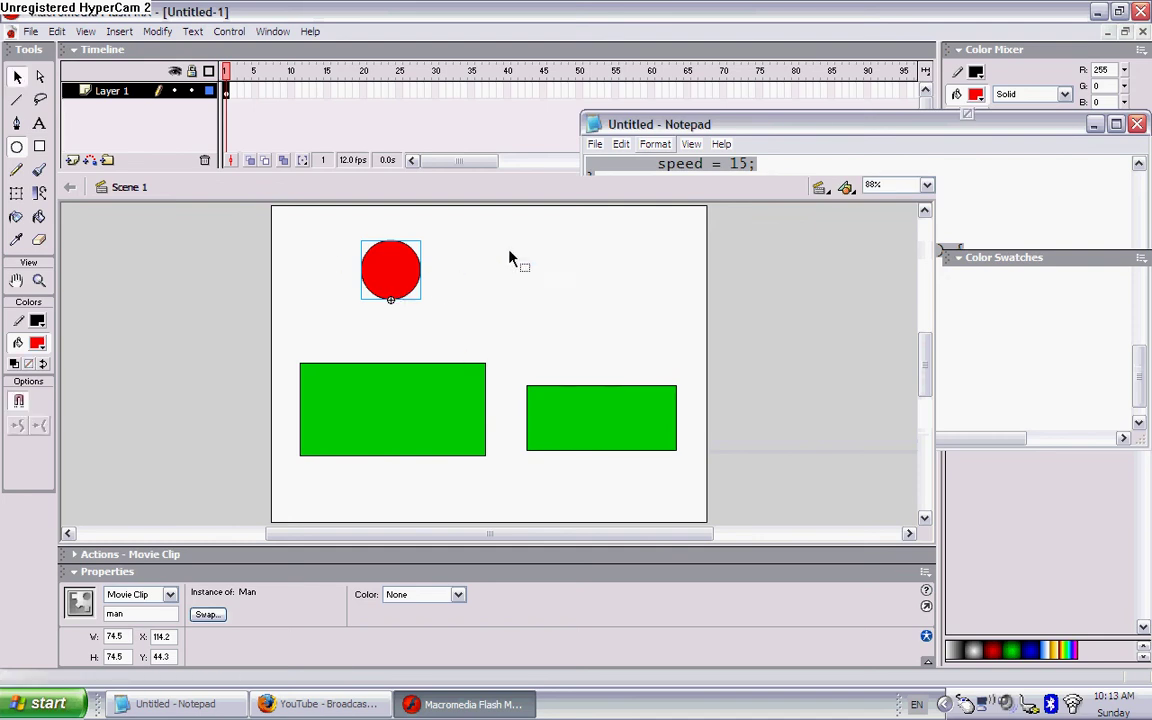
{"action": "left_click", "coordinate": [412, 270]}
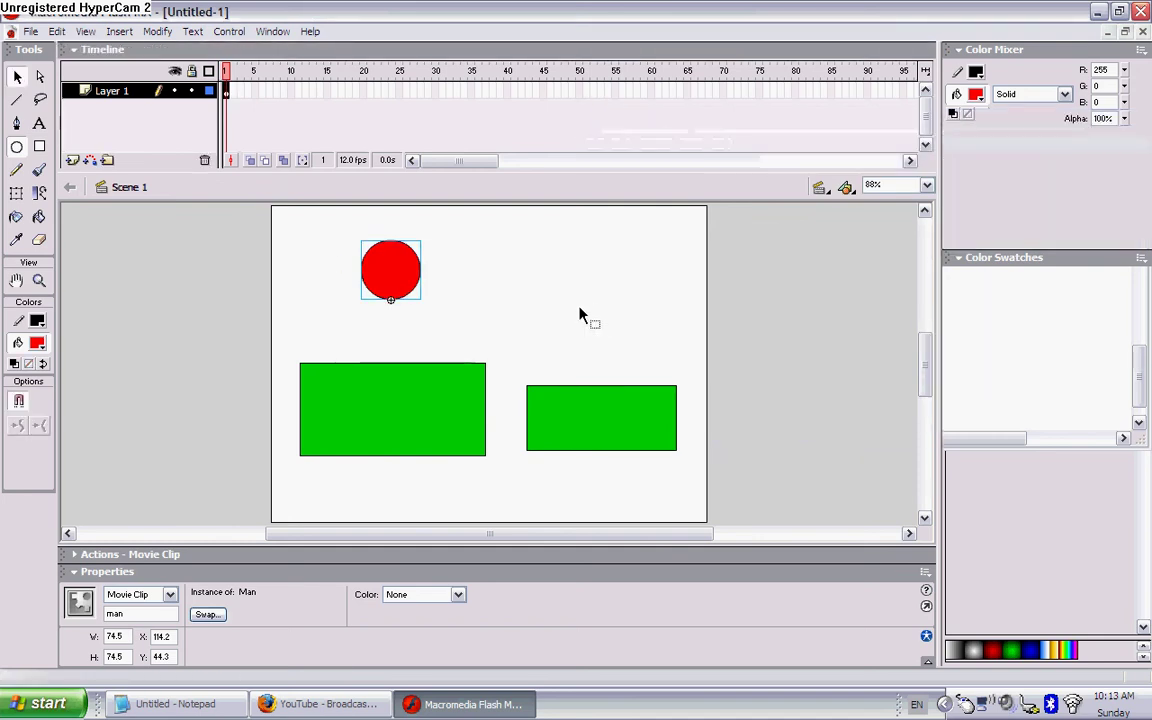
{"action": "left_click", "coordinate": [260, 555]}
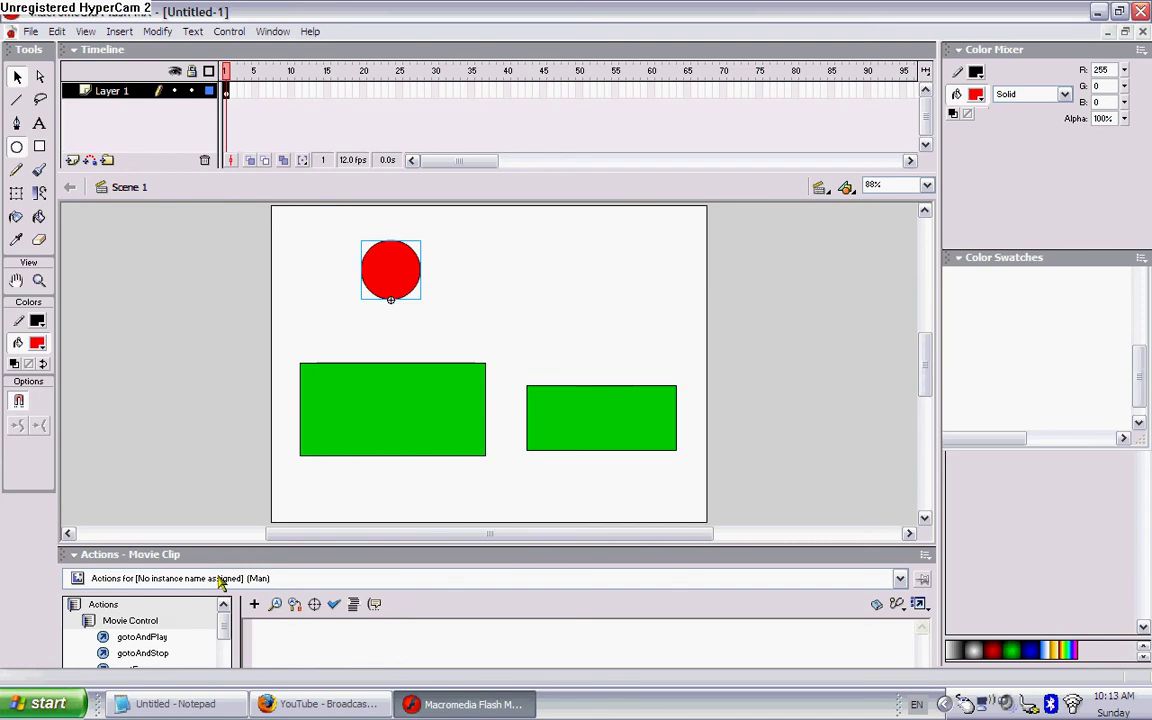
{"action": "left_click", "coordinate": [125, 554]}
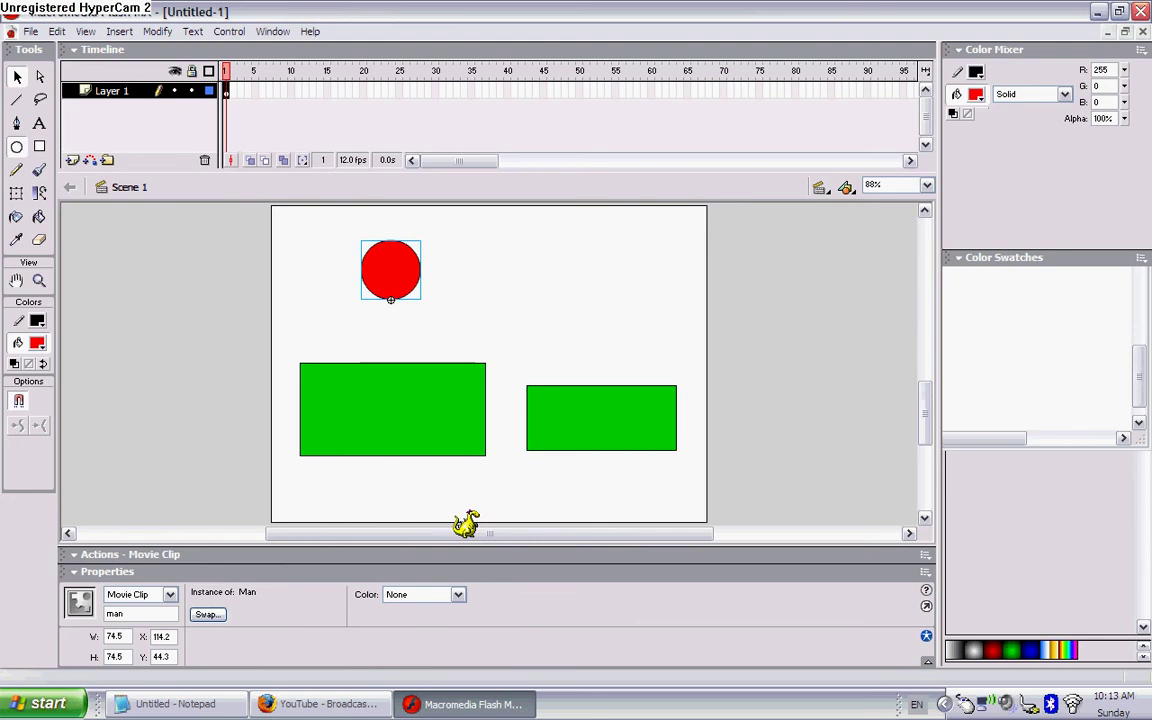
{"action": "scroll", "coordinate": [465, 520], "scroll_direction": "down", "scroll_amount": 5}
{"action": "scroll", "coordinate": [386, 348], "scroll_direction": "up", "scroll_amount": 5}
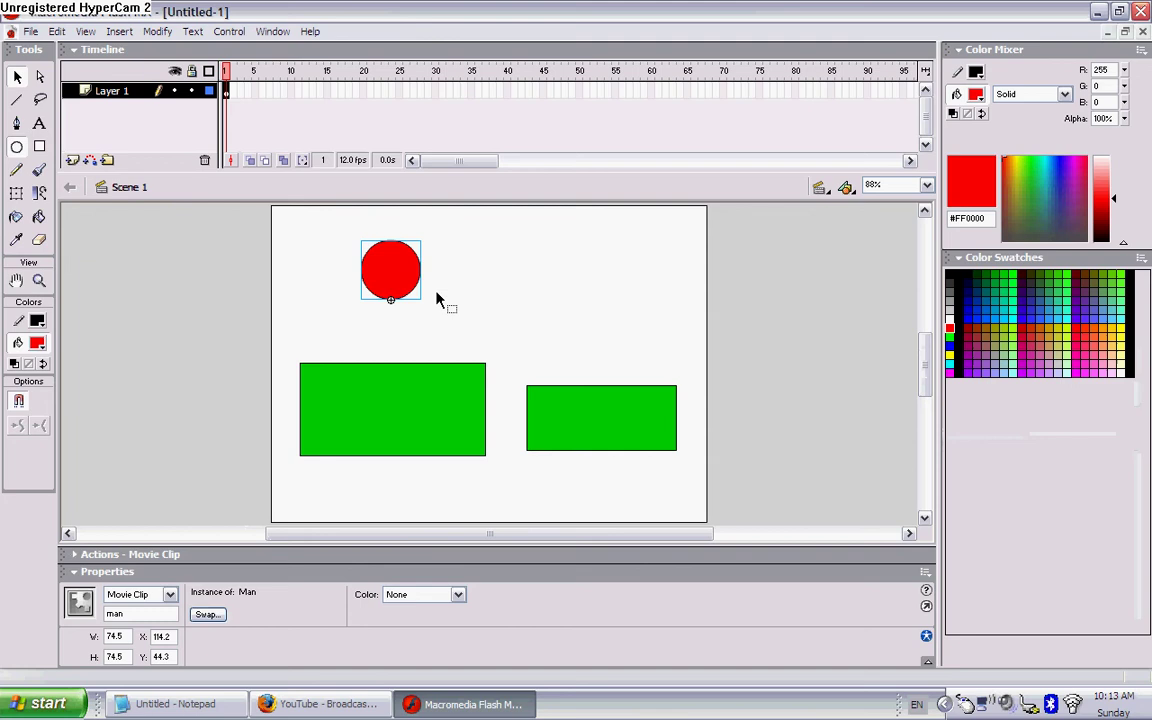
{"action": "left_click", "coordinate": [594, 259]}
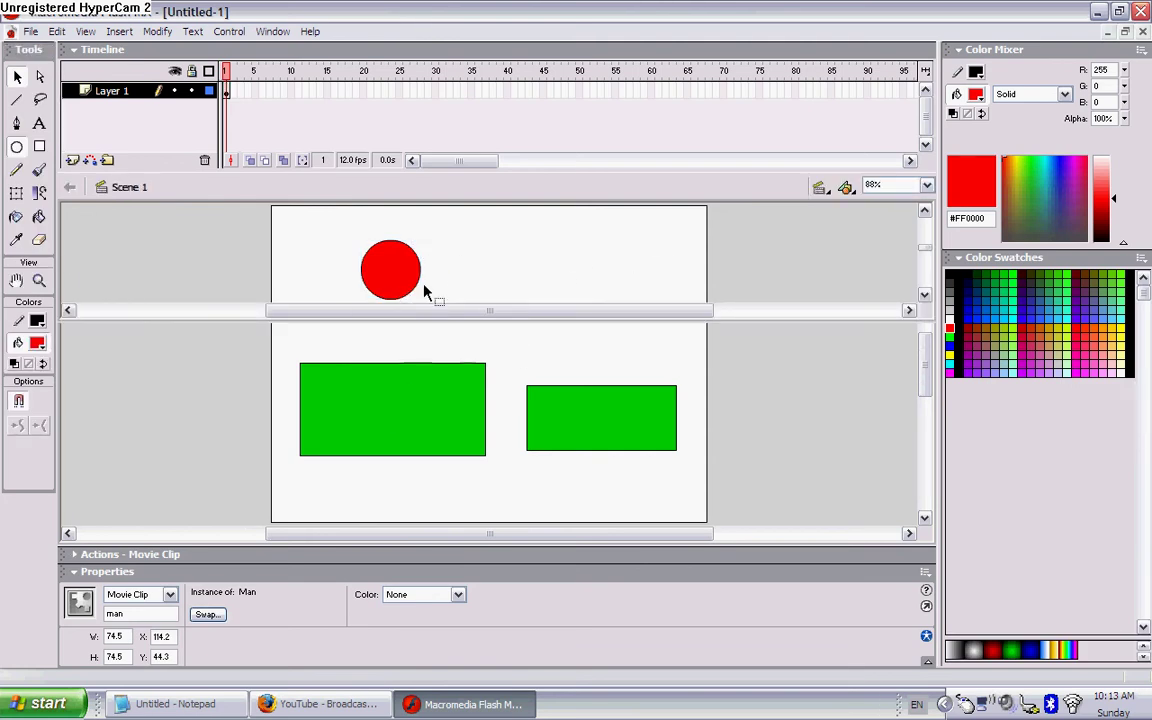
{"action": "left_click", "coordinate": [395, 268]}
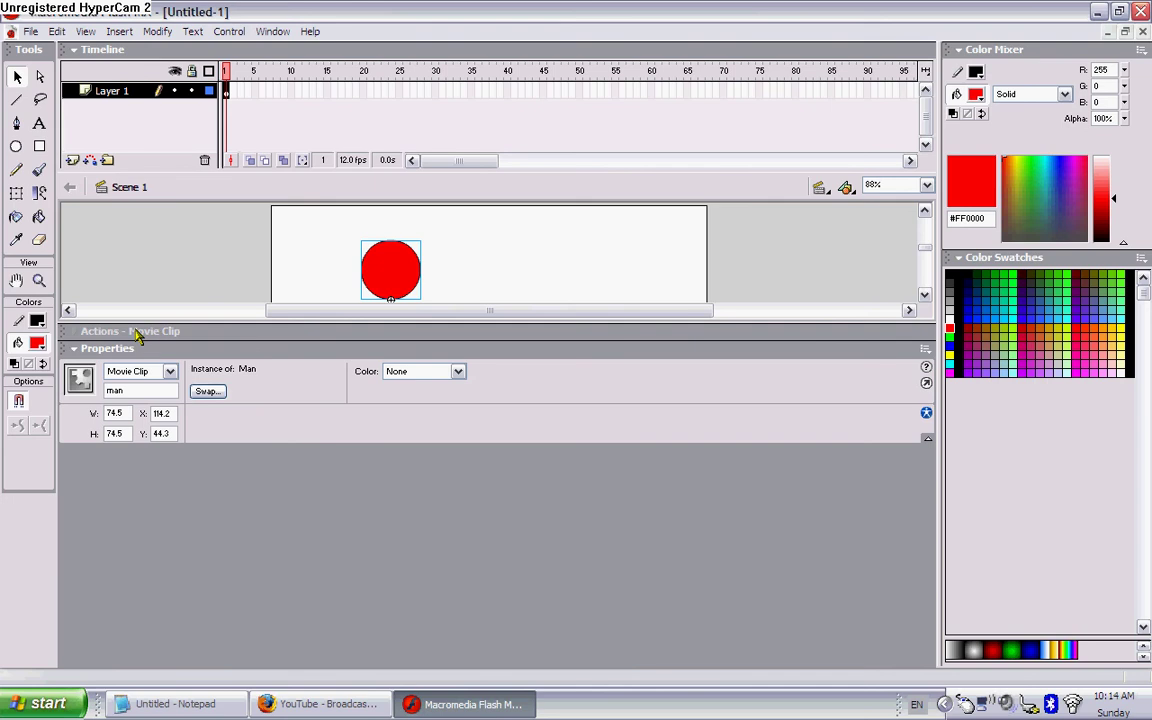
{"action": "left_click", "coordinate": [137, 335]}
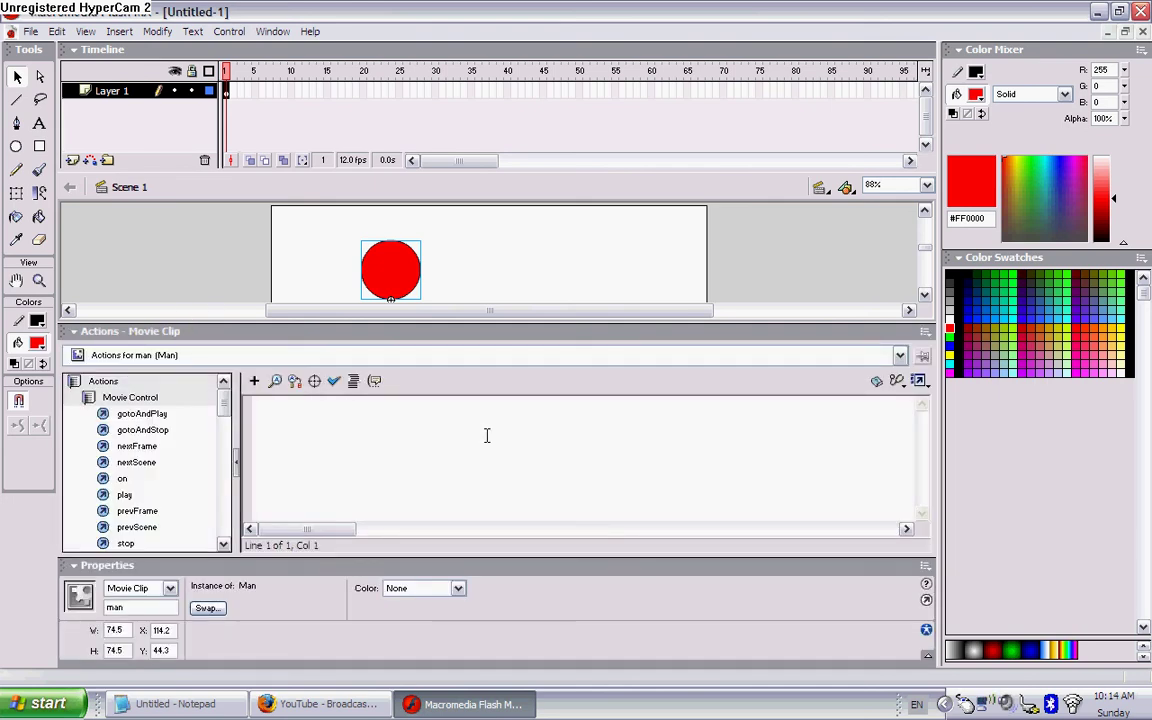
{"action": "left_click", "coordinate": [487, 435]}
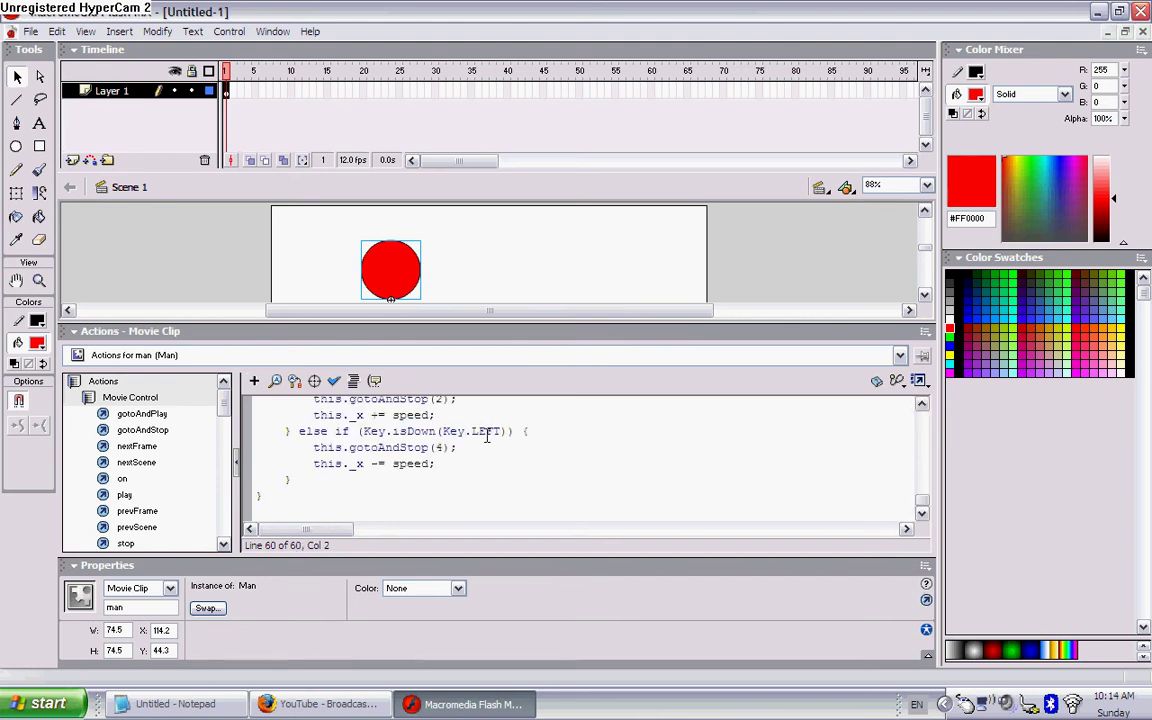
{"action": "scroll", "coordinate": [346, 485], "scroll_direction": "up", "scroll_amount": 2}
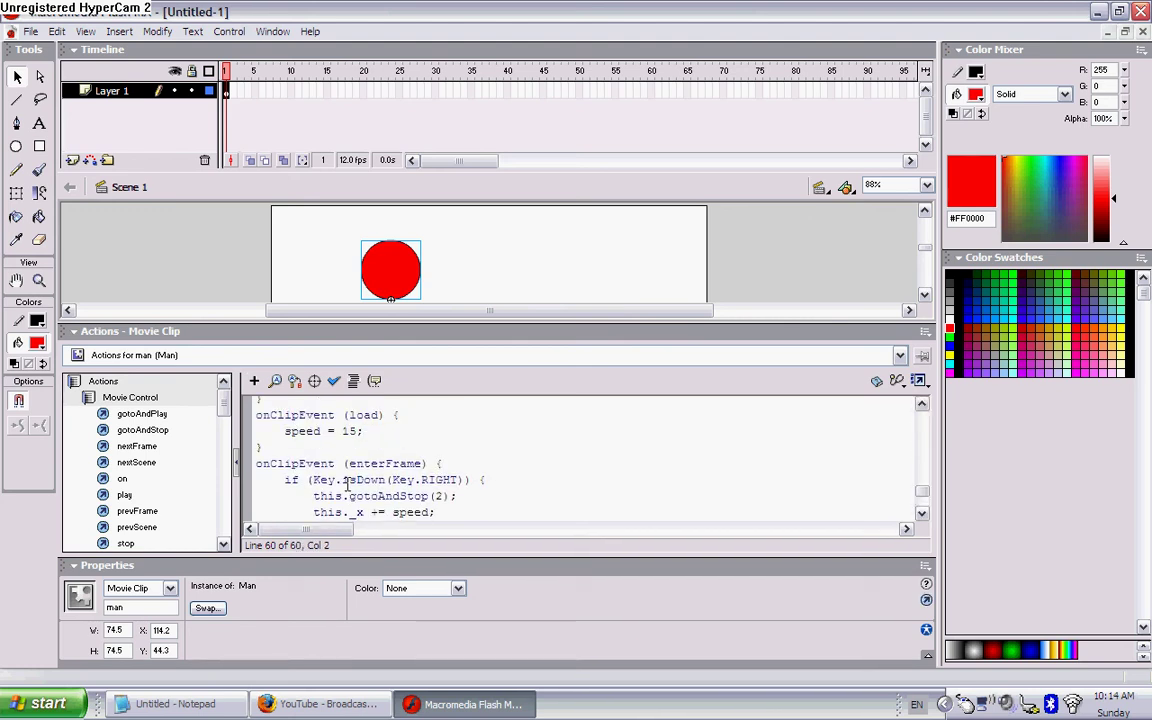
{"action": "scroll", "coordinate": [346, 485], "scroll_direction": "down", "scroll_amount": 3}
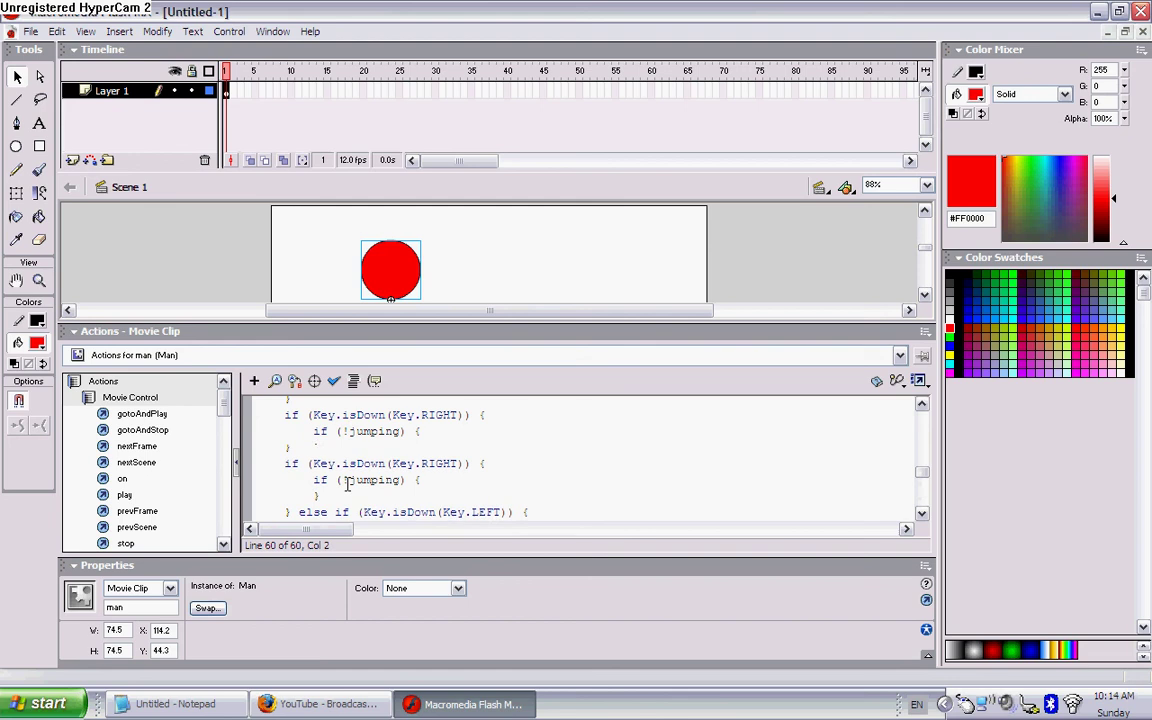
{"action": "scroll", "coordinate": [346, 485], "scroll_direction": "down", "scroll_amount": 3}
{"action": "scroll", "coordinate": [346, 485], "scroll_direction": "up", "scroll_amount": 2}
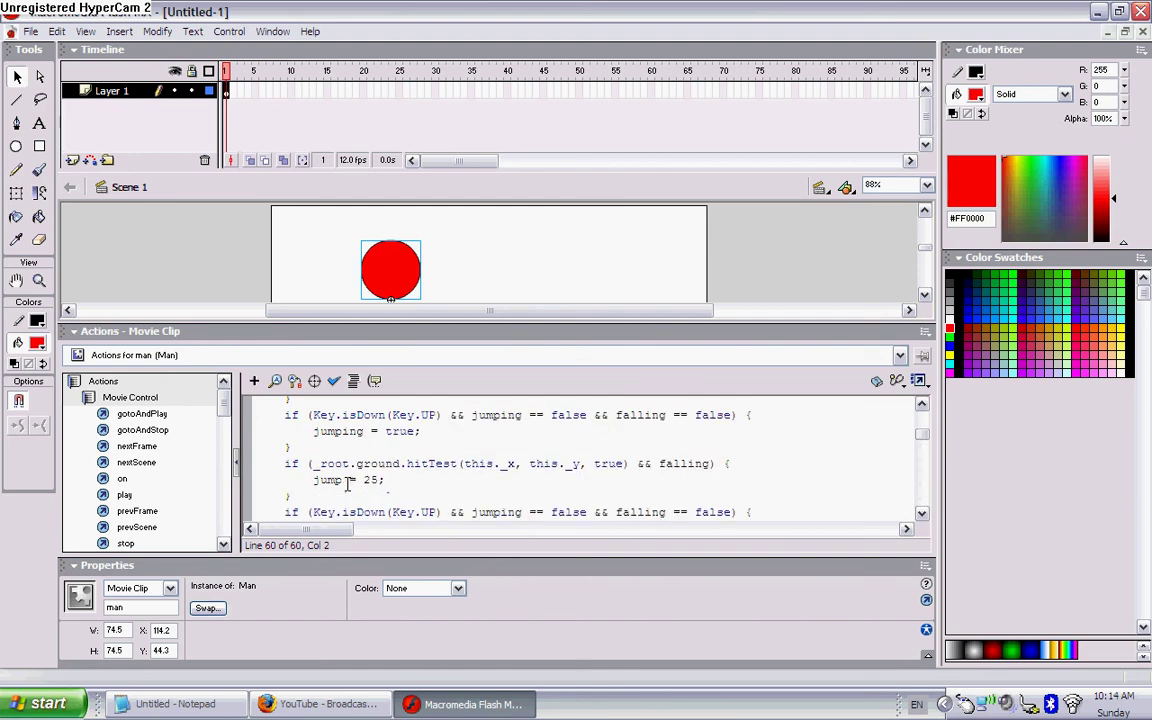
{"action": "scroll", "coordinate": [346, 485], "scroll_direction": "up", "scroll_amount": 3}
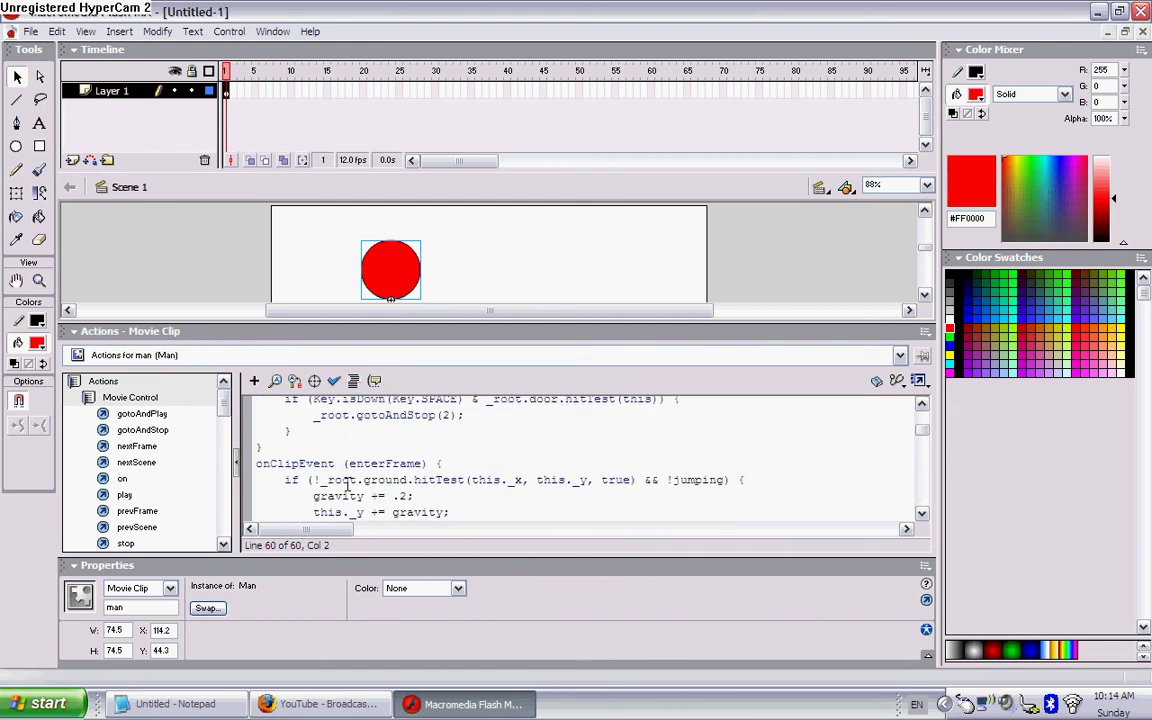
{"action": "left_click", "coordinate": [140, 334]}
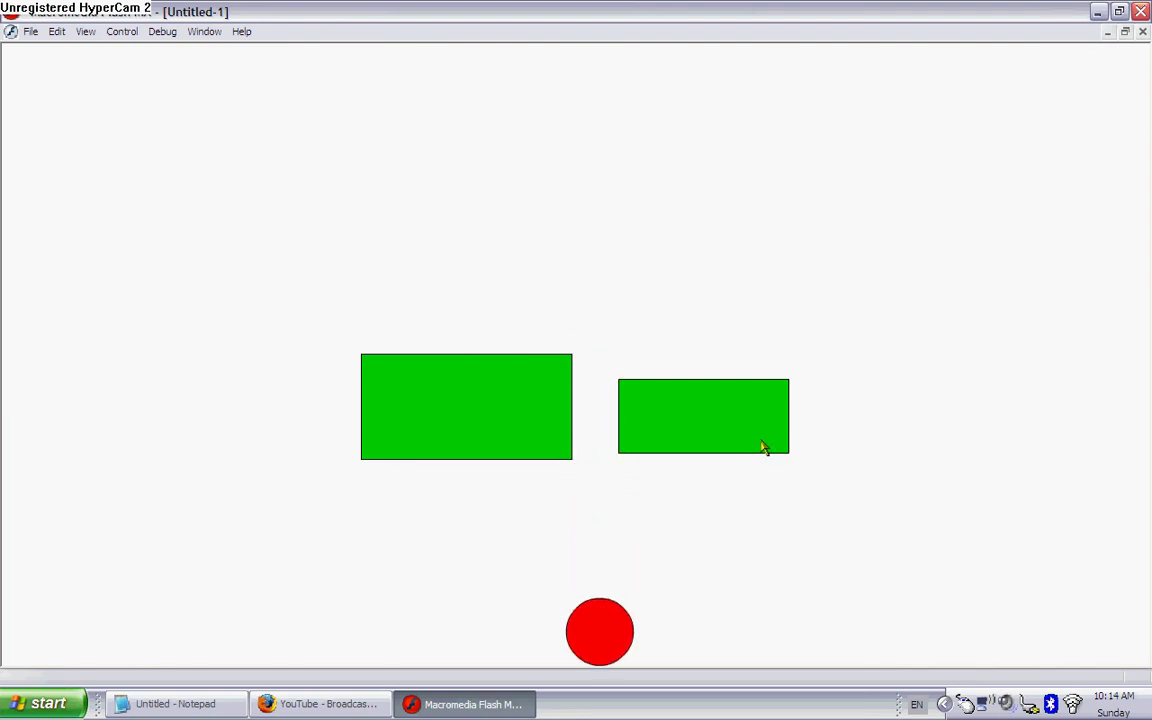
{"action": "left_click", "coordinate": [1142, 32]}
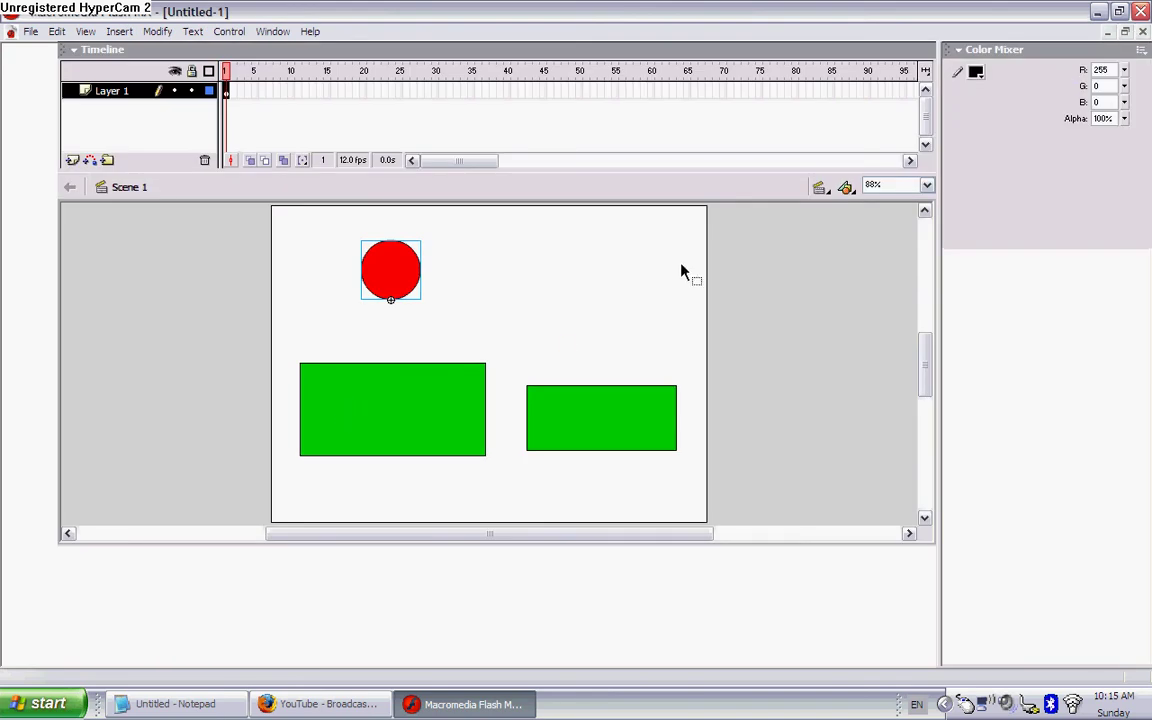
{"action": "left_click_drag", "start_coordinate": [683, 264], "coordinate": [894, 396]}
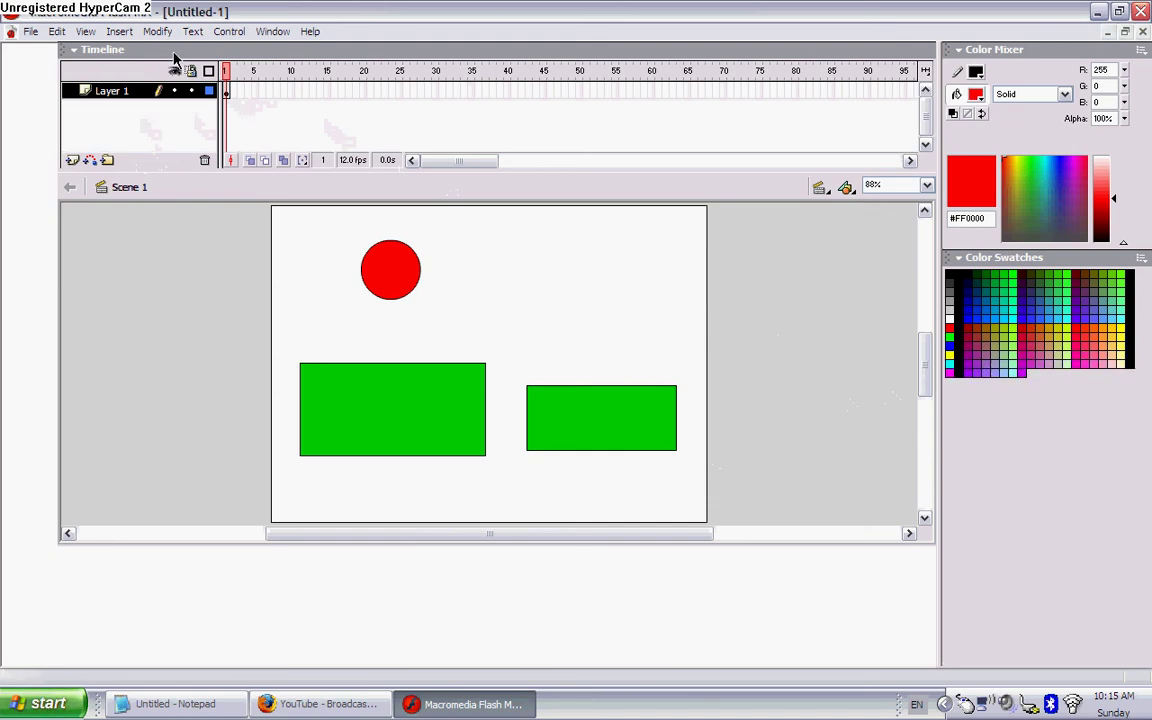
Step: Insert a blank keyframe at frame 2 and give it a stop(); action
{"action": "left_click", "coordinate": [322, 95]}
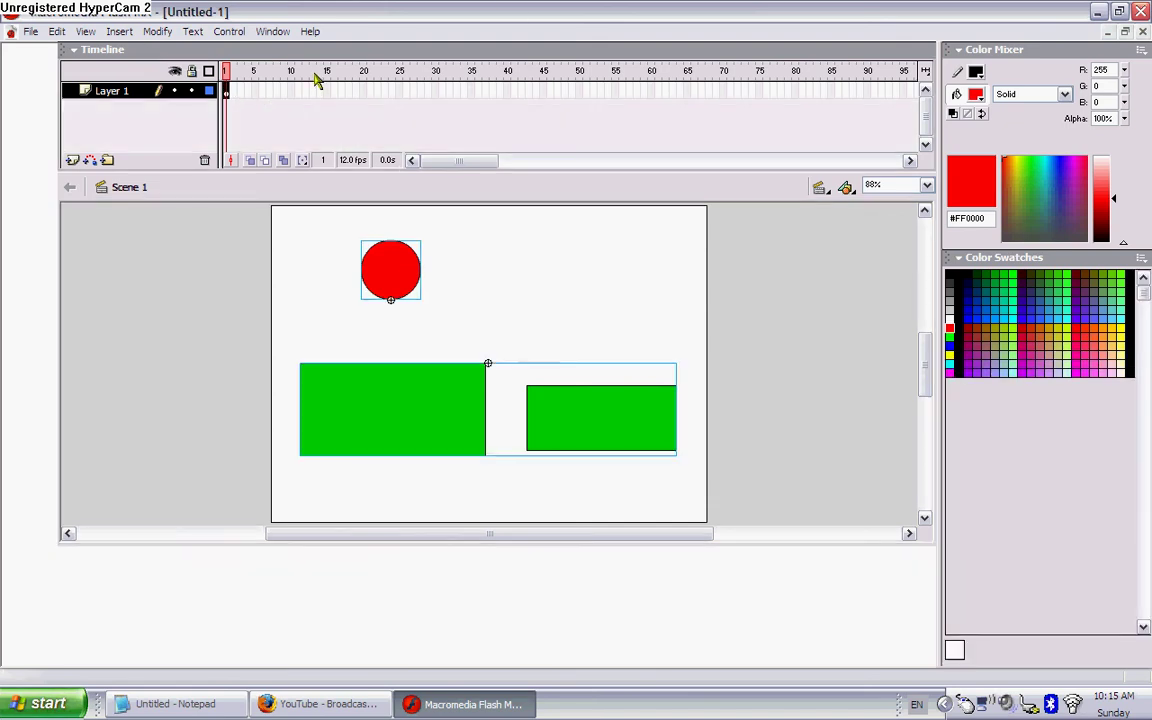
{"action": "left_click", "coordinate": [230, 95]}
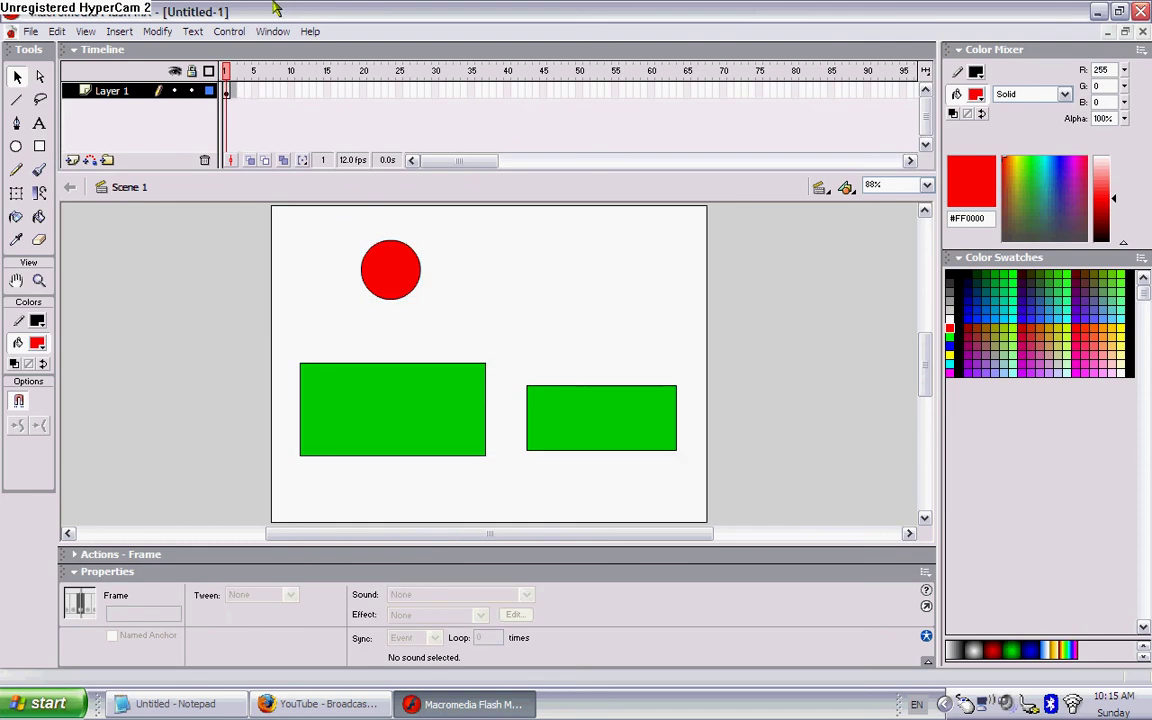
{"action": "left_click", "coordinate": [231, 93]}
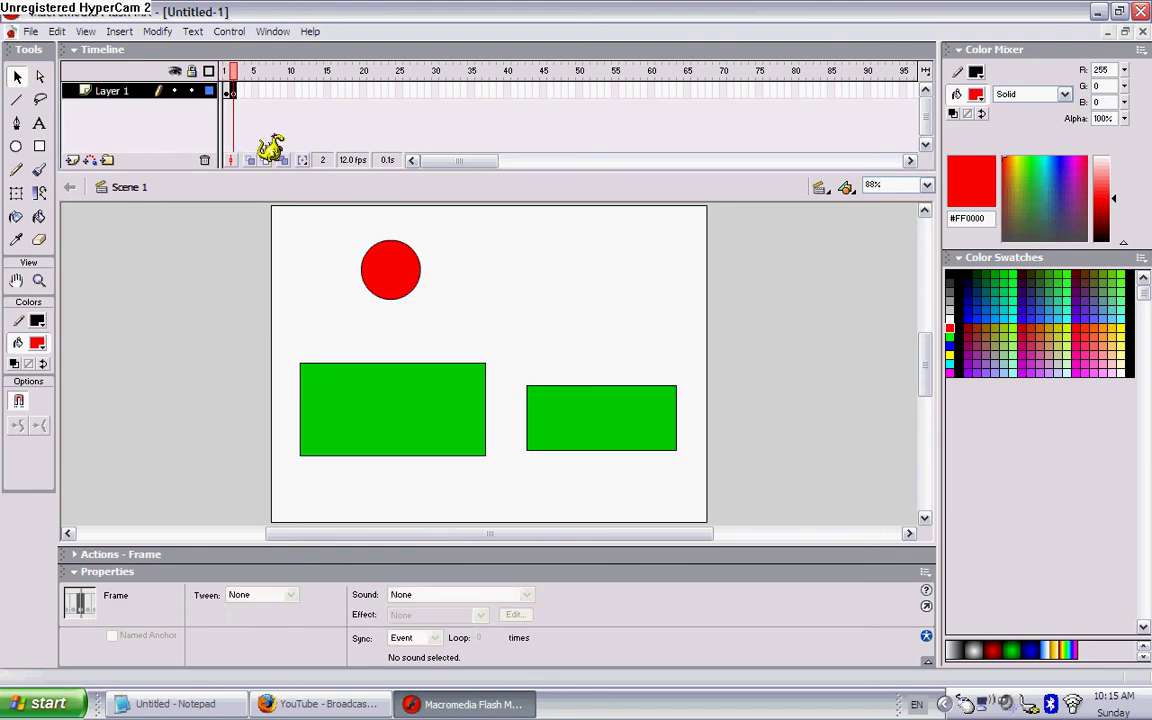
{"action": "key", "text": "F7"}
{"action": "left_click", "coordinate": [120, 554]}
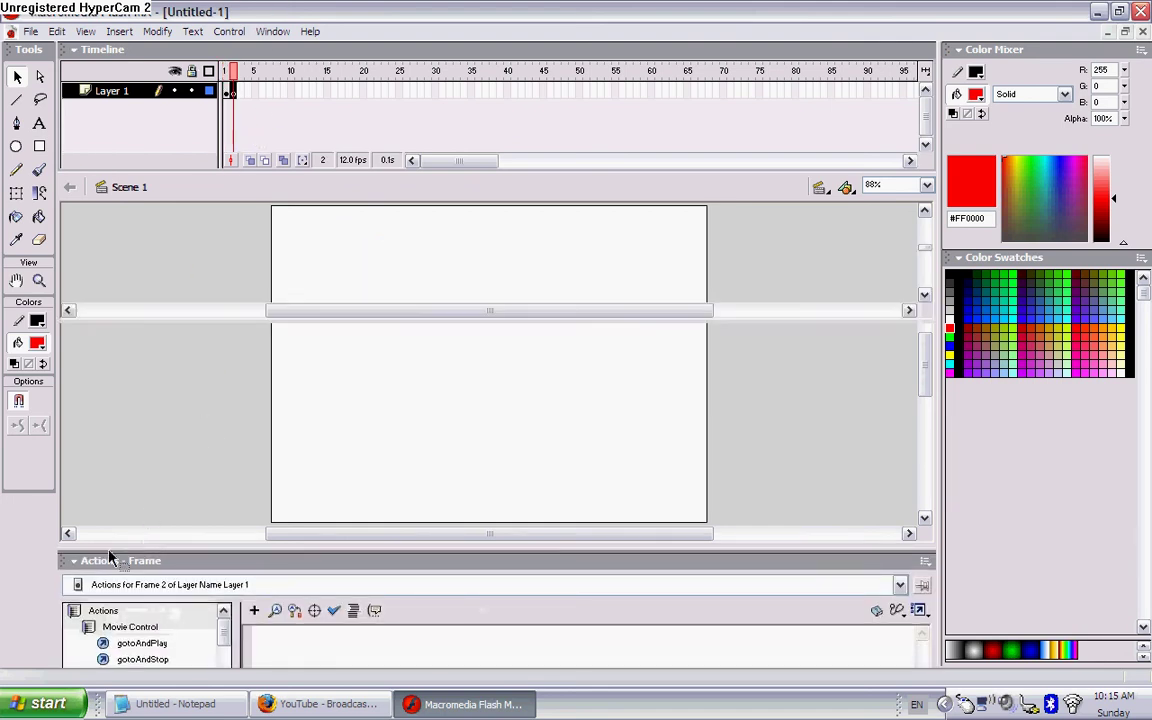
{"action": "double_click", "coordinate": [114, 550]}
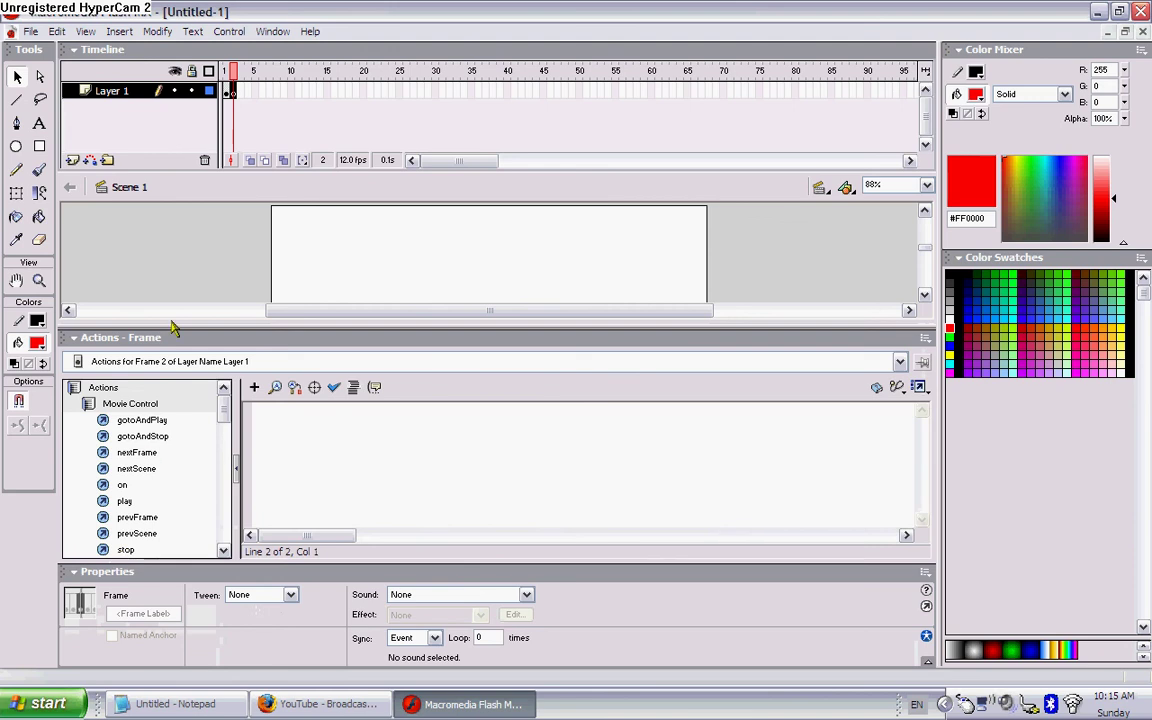
Step: Check the frame scripts on frames 1 and 2, then hide the Actions panel
{"action": "left_click", "coordinate": [110, 342]}
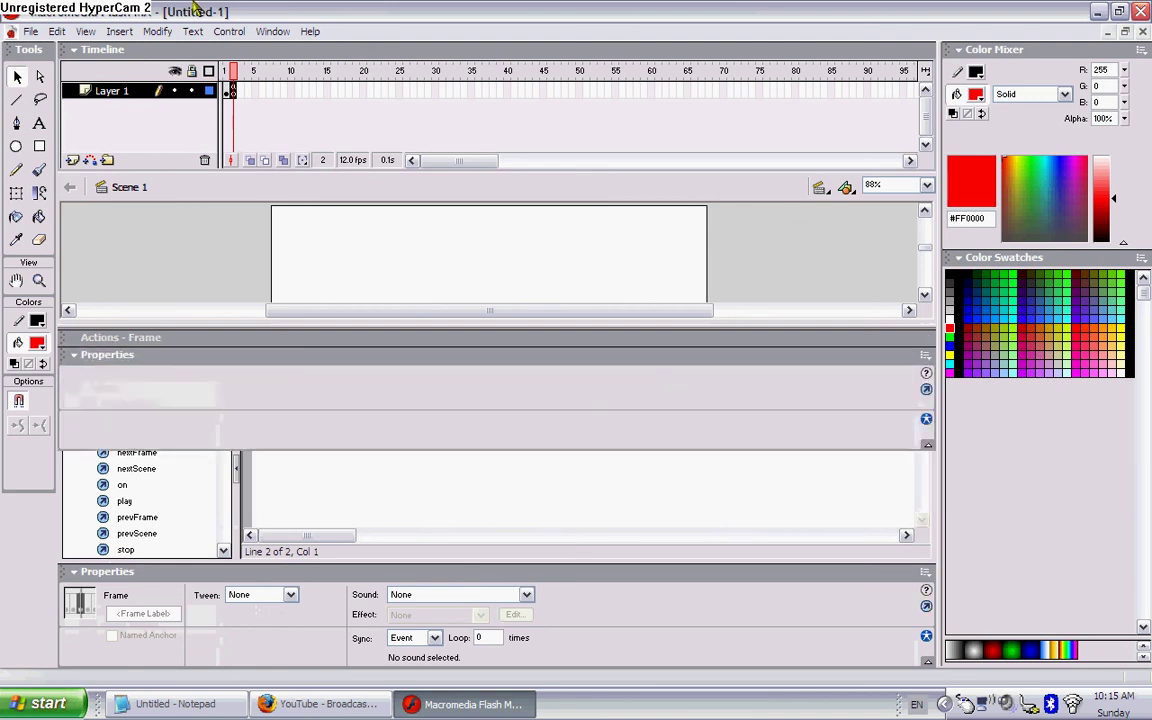
{"action": "left_click", "coordinate": [228, 91]}
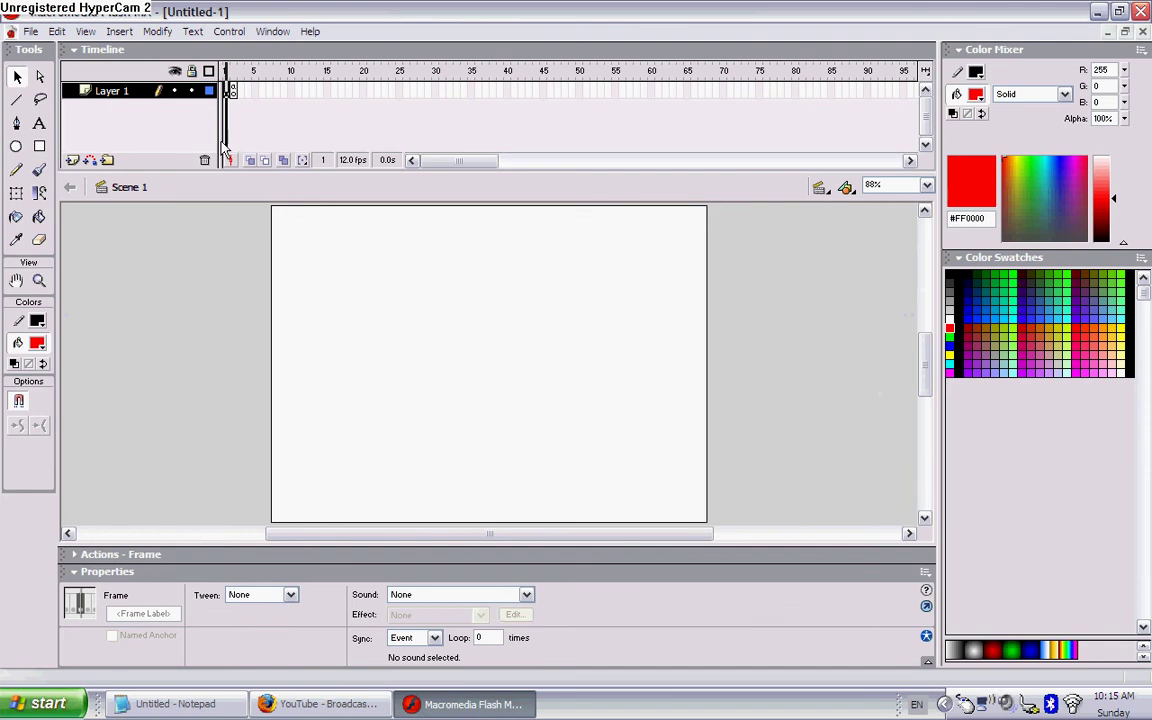
{"action": "left_click", "coordinate": [110, 554]}
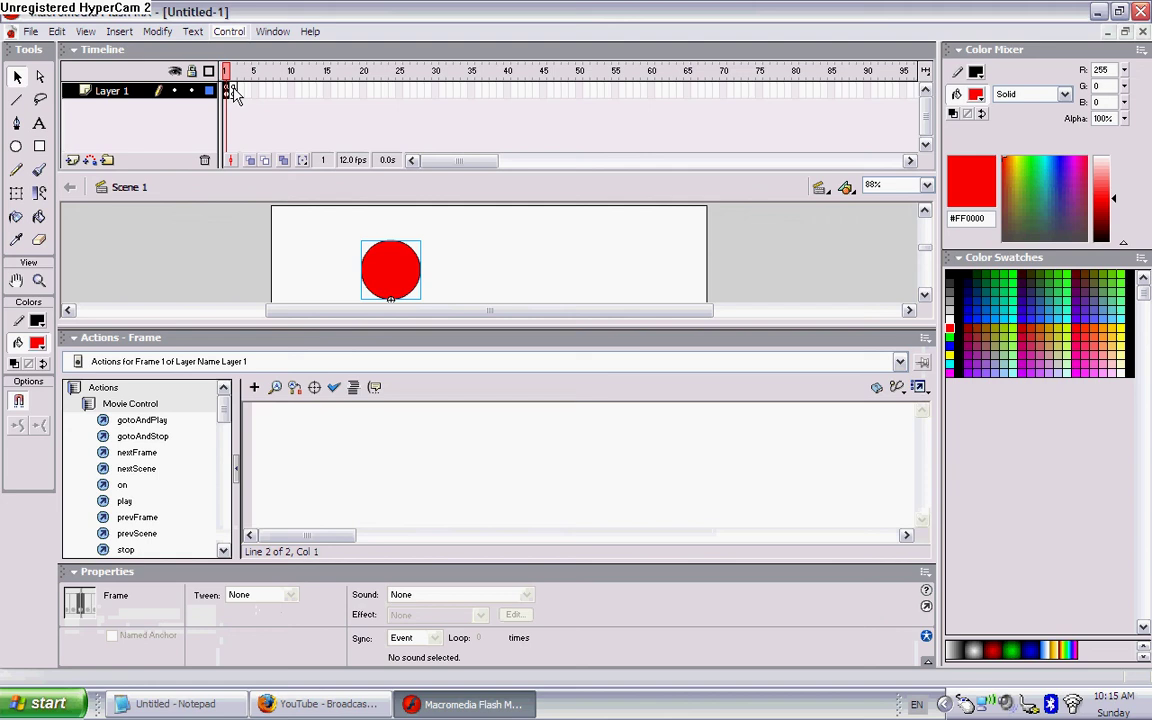
{"action": "left_click", "coordinate": [232, 91]}
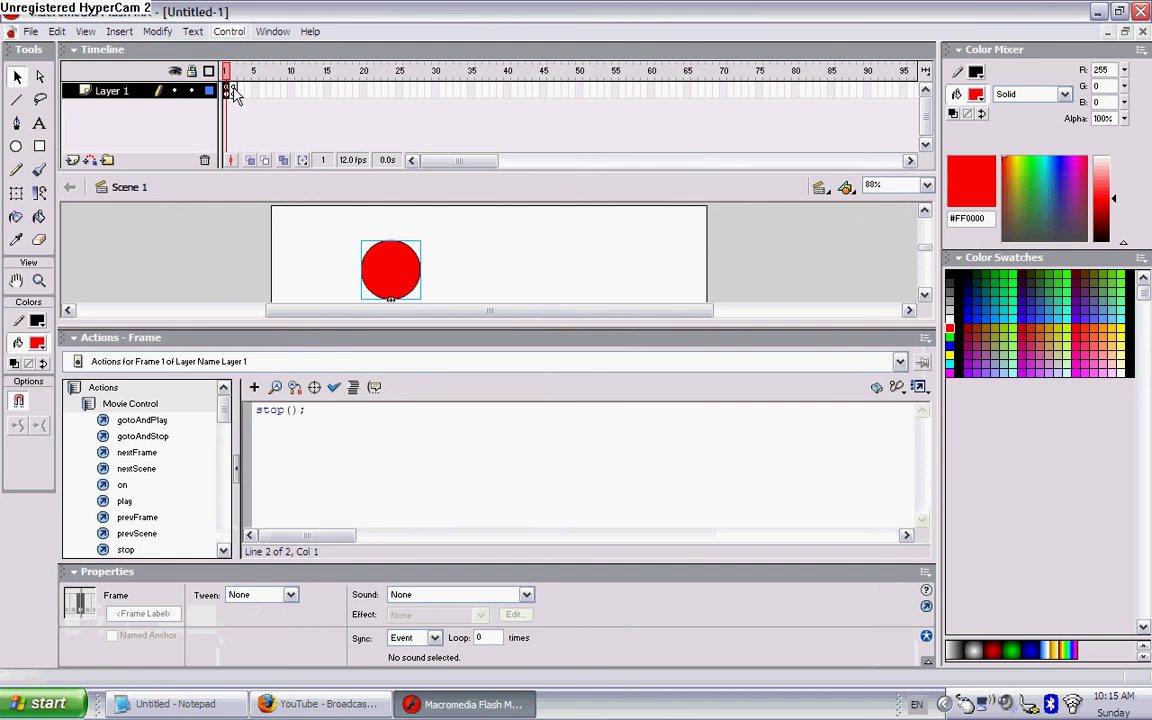
{"action": "left_click", "coordinate": [107, 340]}
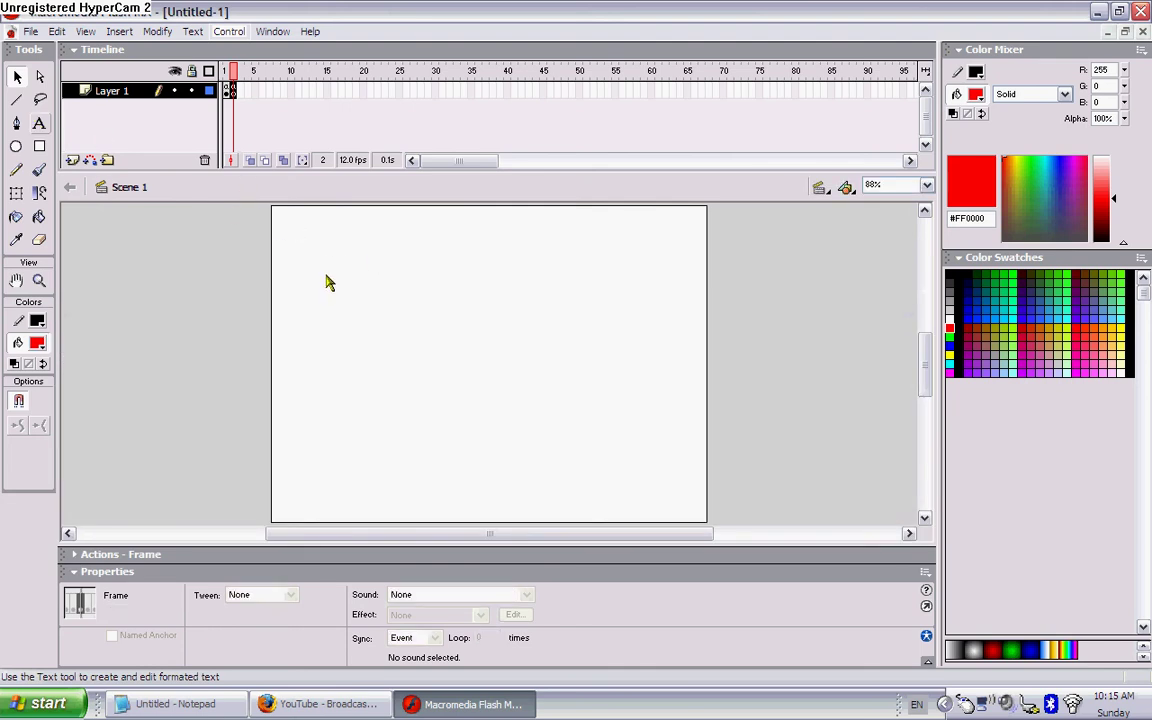
Step: Type 'YOU WIN!!!' in capitals on frame 2 and move it toward the stage centre
{"action": "key", "text": "t"}
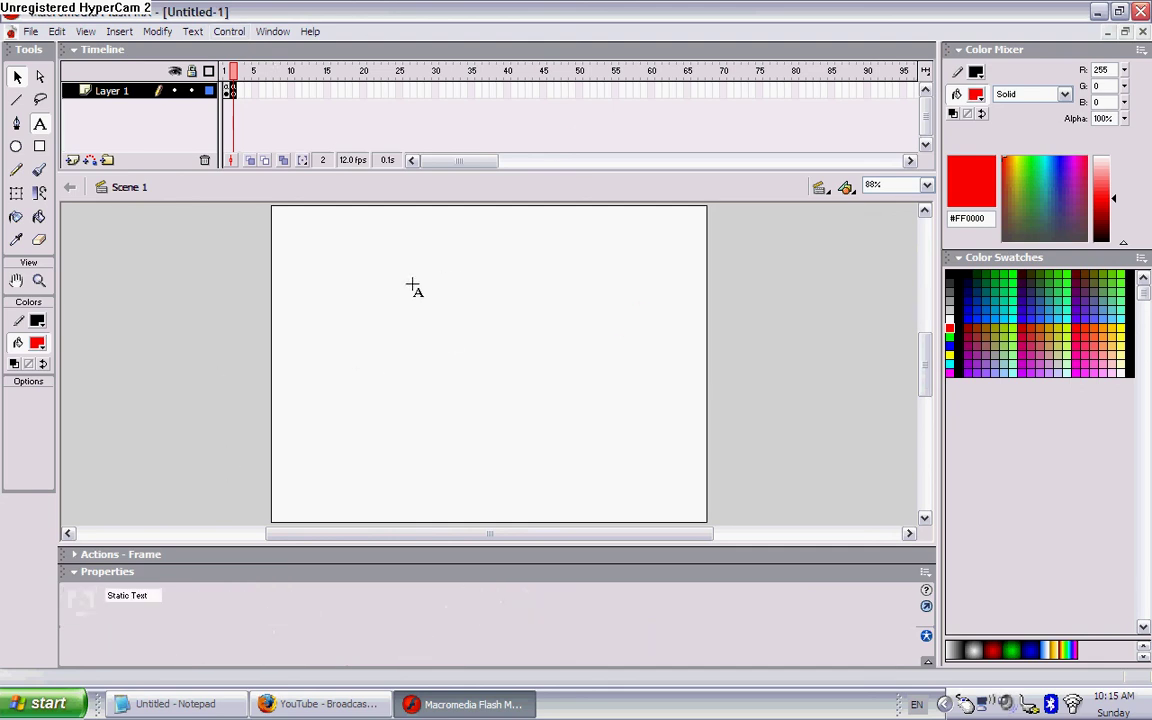
{"action": "key", "text": "Caps_Lock"}
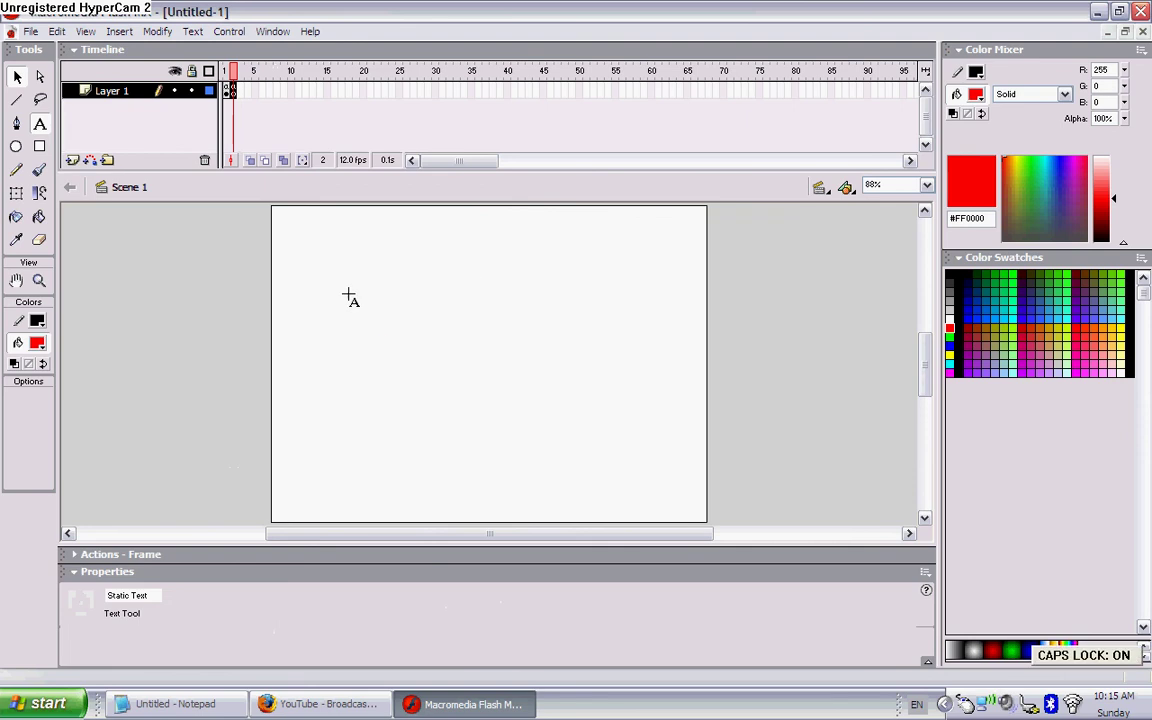
{"action": "left_click", "coordinate": [333, 232]}
{"action": "type", "text": "Y"}
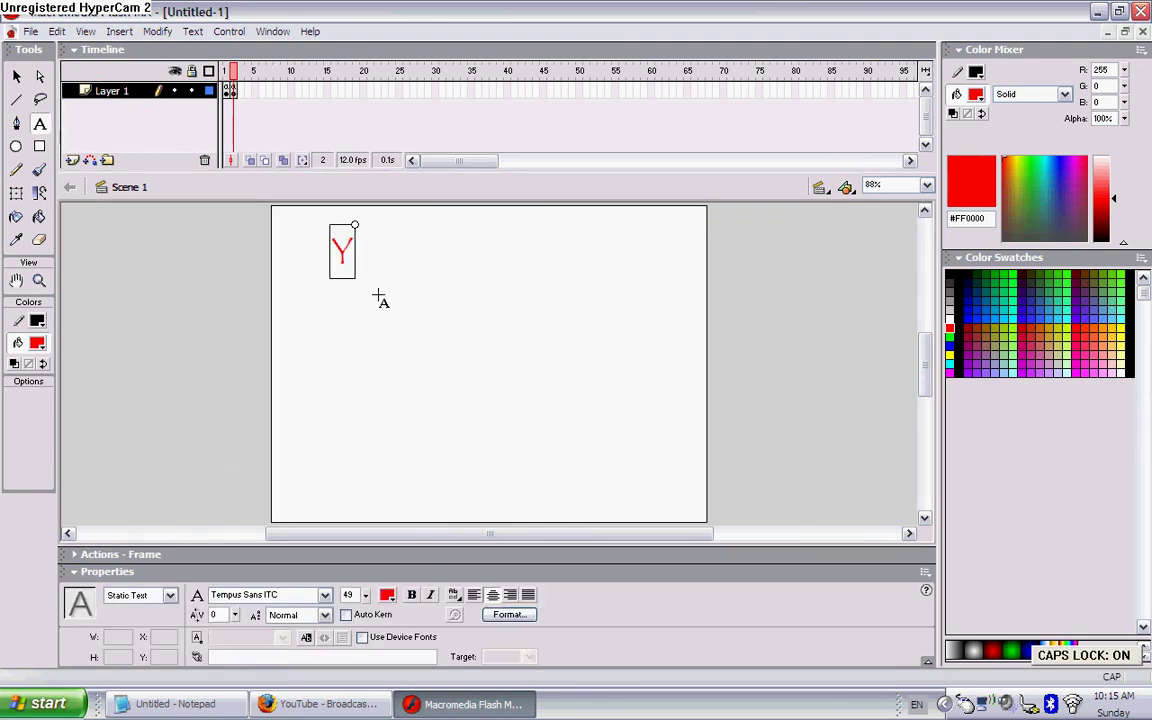
{"action": "type", "text": "OU WI"}
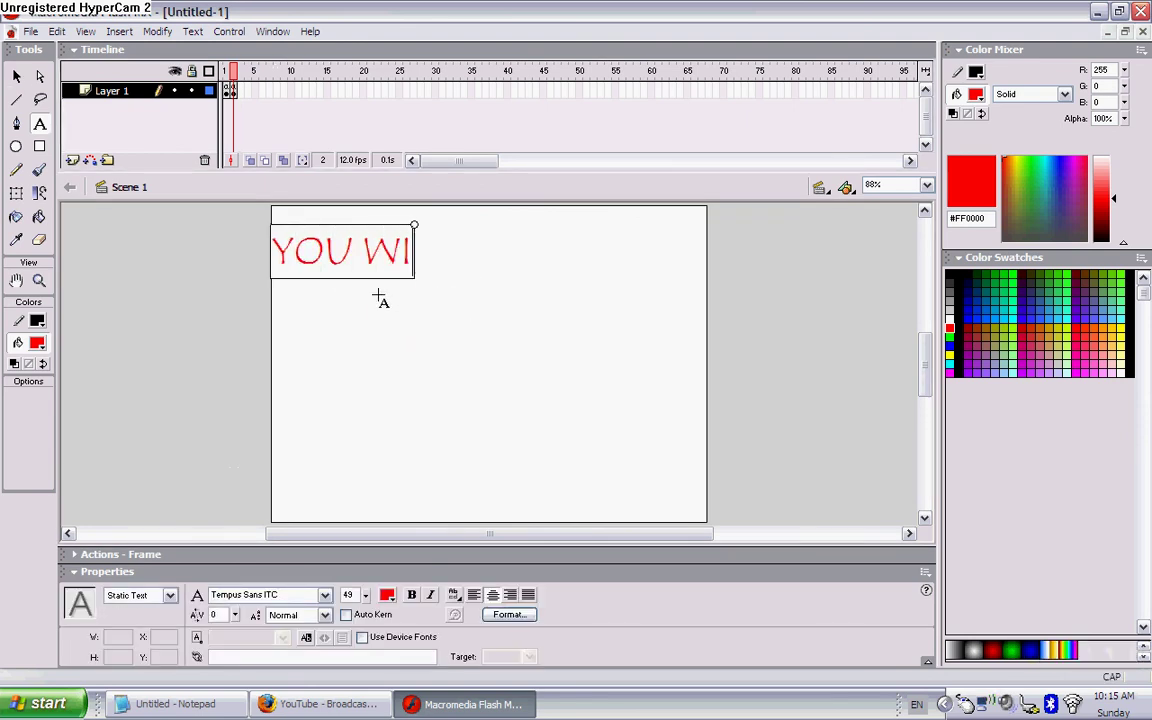
{"action": "type", "text": "N!!!"}
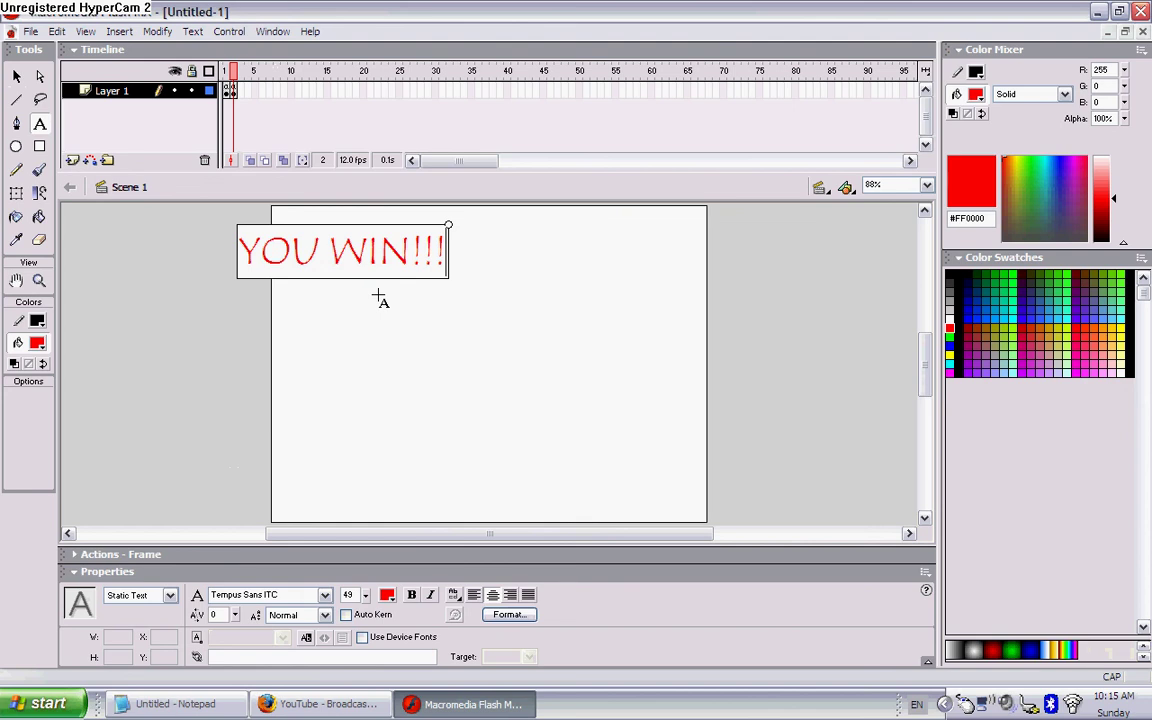
{"action": "left_click", "coordinate": [16, 78]}
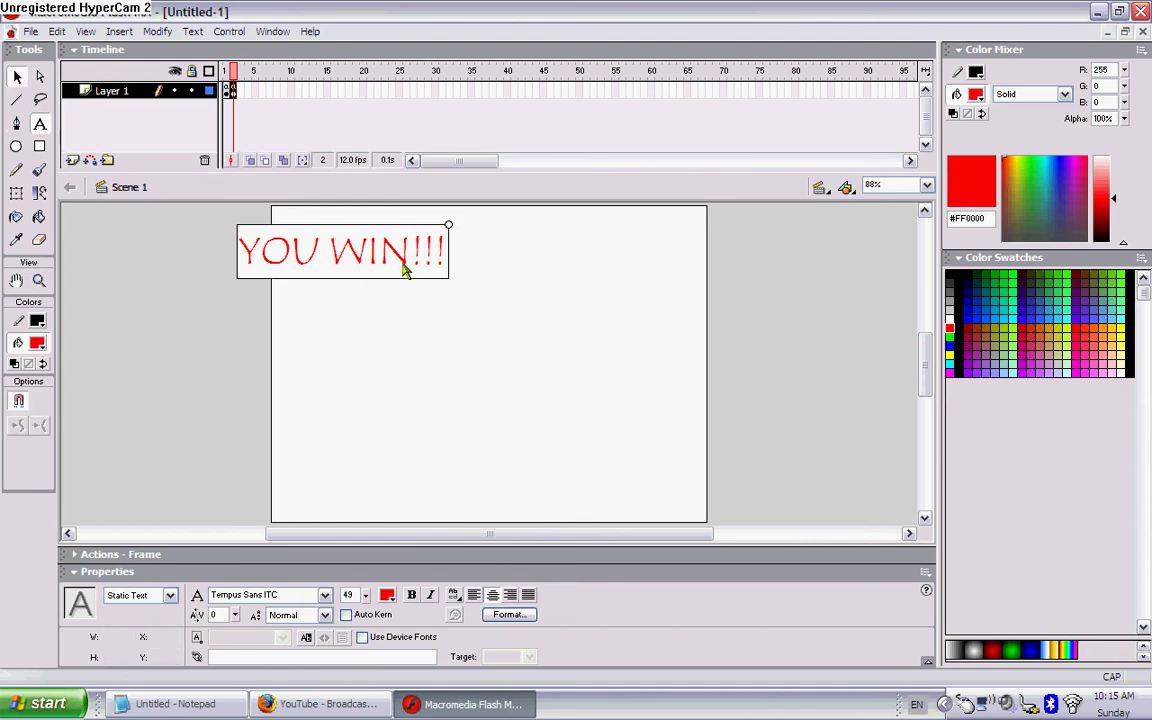
{"action": "left_click_drag", "start_coordinate": [172, 352], "coordinate": [470, 212]}
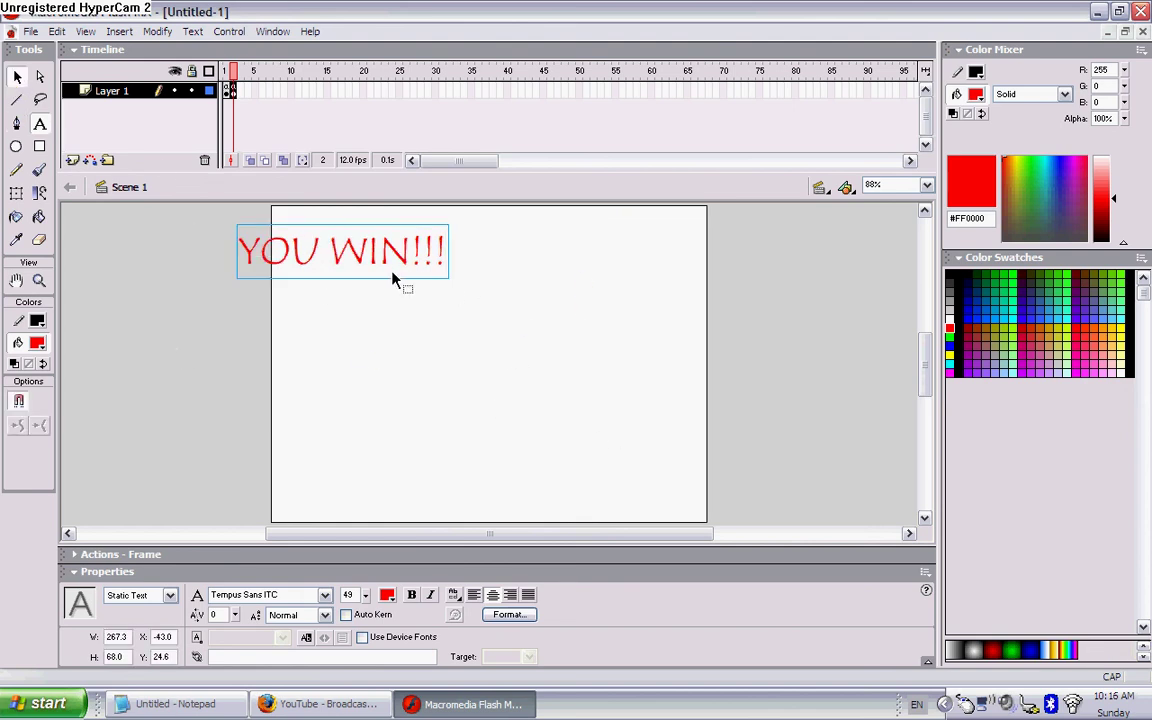
{"action": "left_click_drag", "start_coordinate": [403, 257], "coordinate": [546, 302]}
{"action": "left_click", "coordinate": [689, 481]}
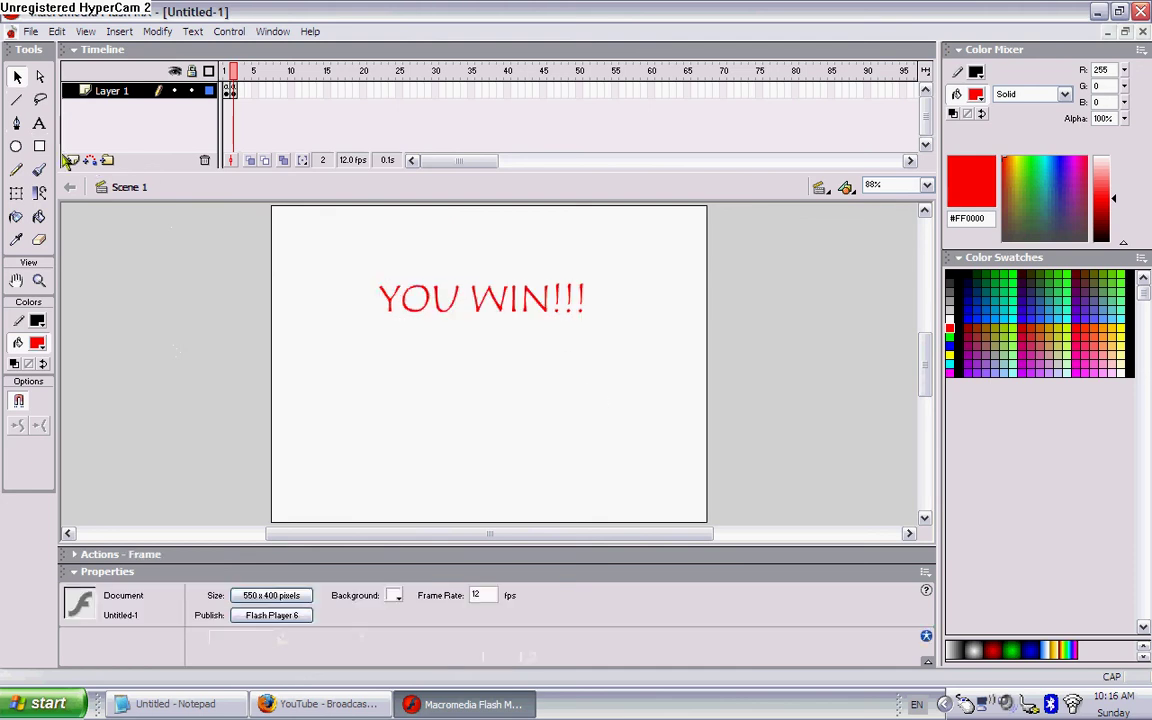
Step: Add 'RETRY' text below the heading and centre it under YOU WIN!!!
{"action": "left_click", "coordinate": [38, 124]}
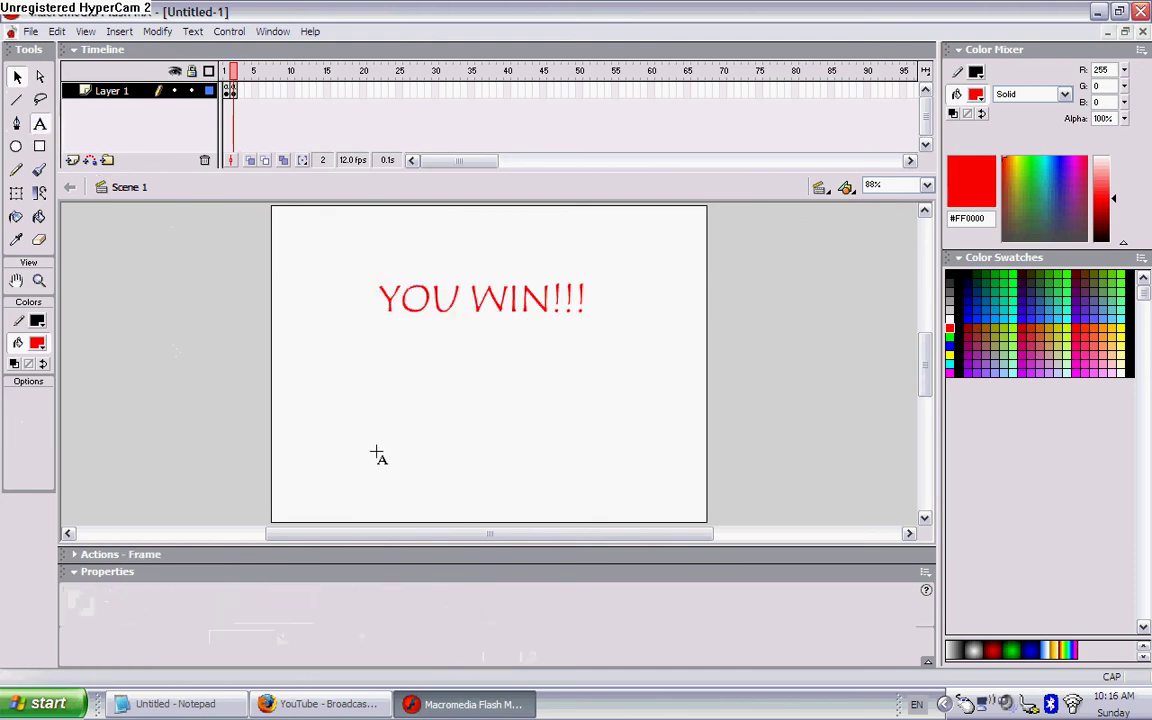
{"action": "left_click", "coordinate": [378, 415]}
{"action": "key", "text": "Caps_Lock"}
{"action": "key", "text": "Caps_Lock"}
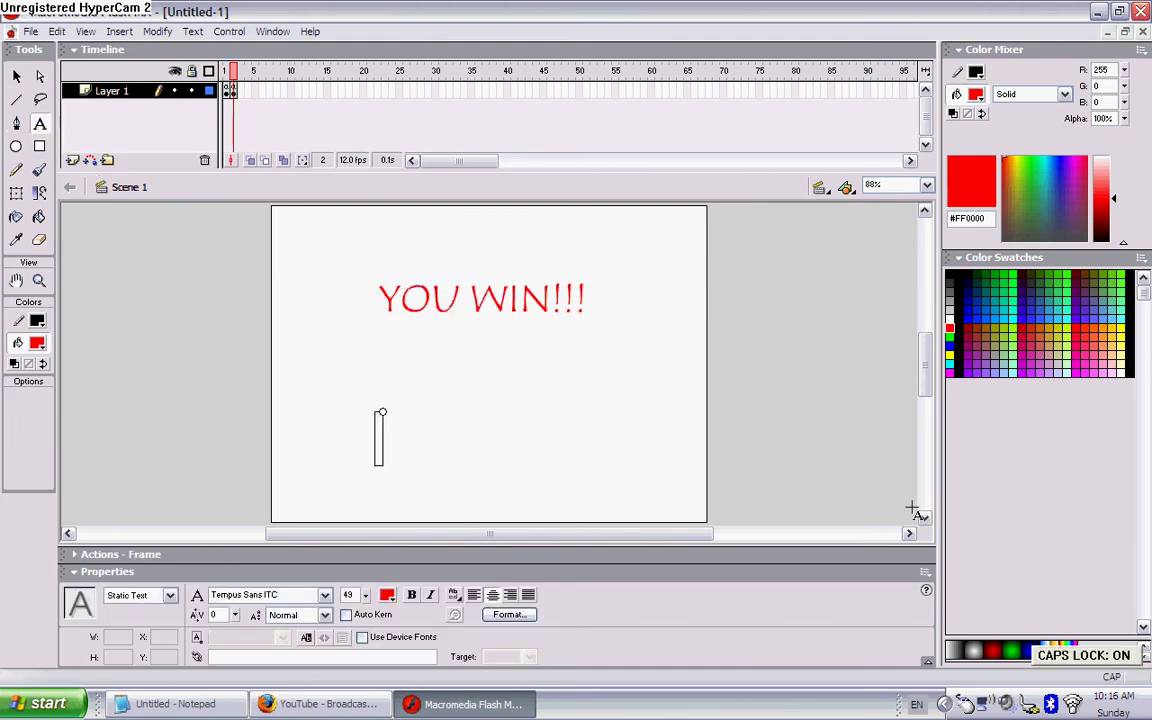
{"action": "type", "text": "RETRY"}
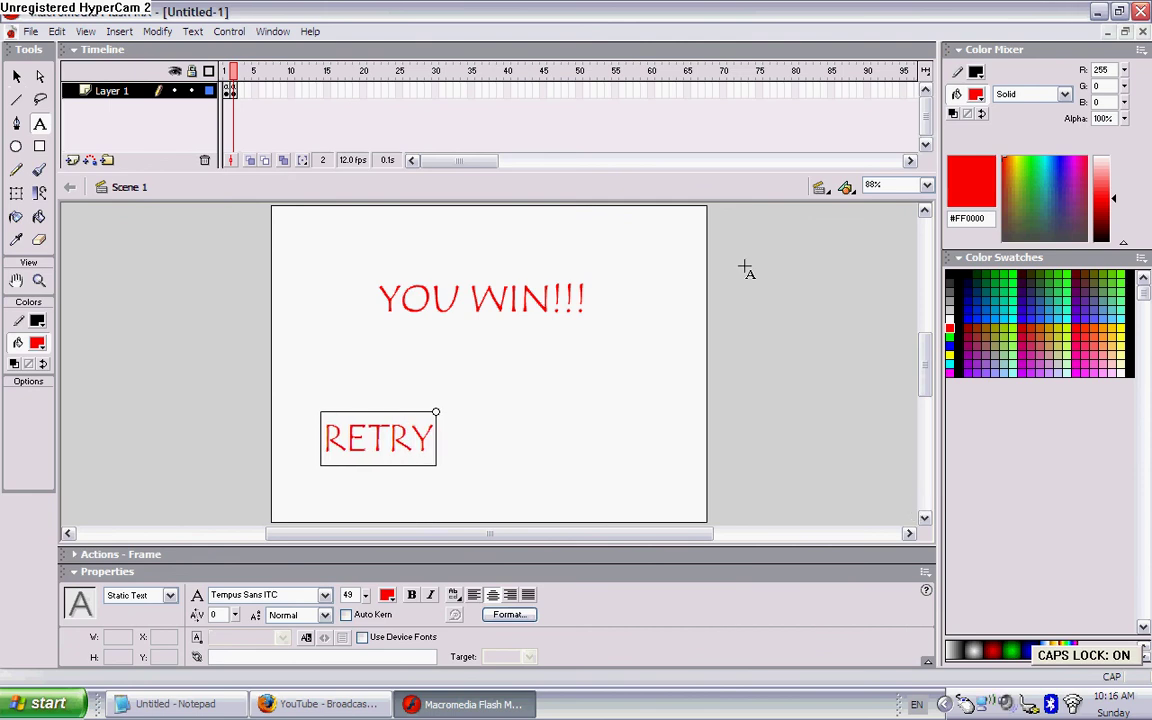
{"action": "left_click", "coordinate": [16, 76]}
{"action": "left_click_drag", "start_coordinate": [383, 447], "coordinate": [512, 443]}
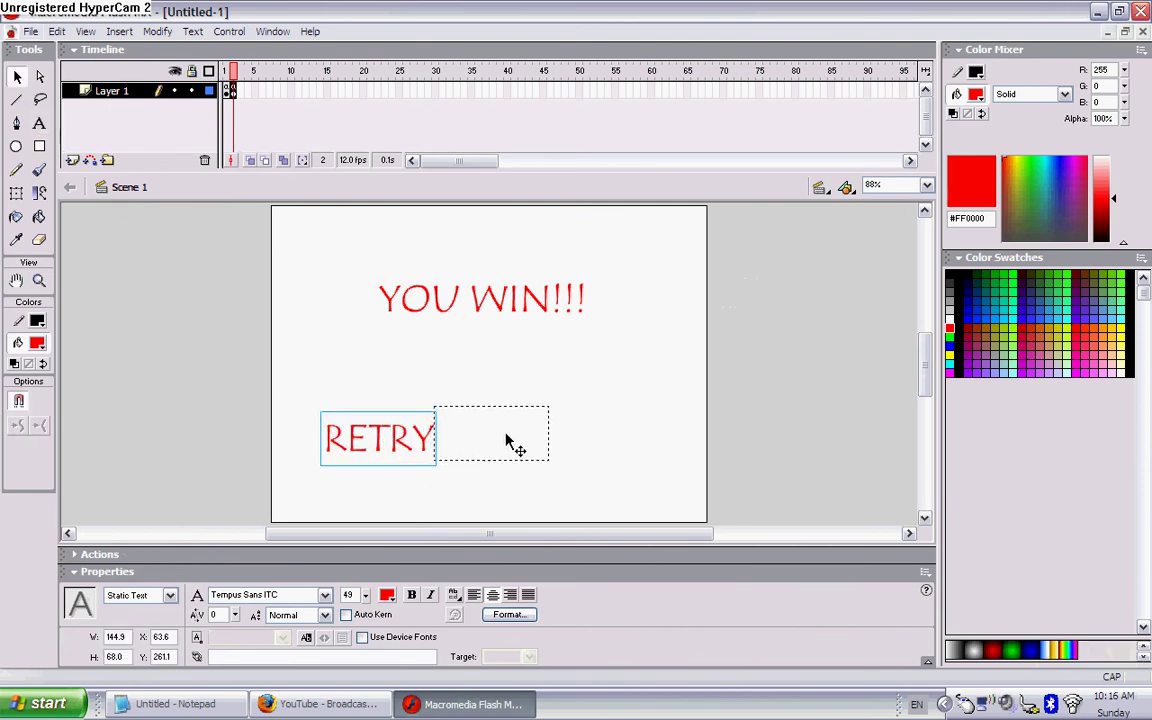
{"action": "left_click", "coordinate": [689, 337]}
{"action": "left_click", "coordinate": [41, 146]}
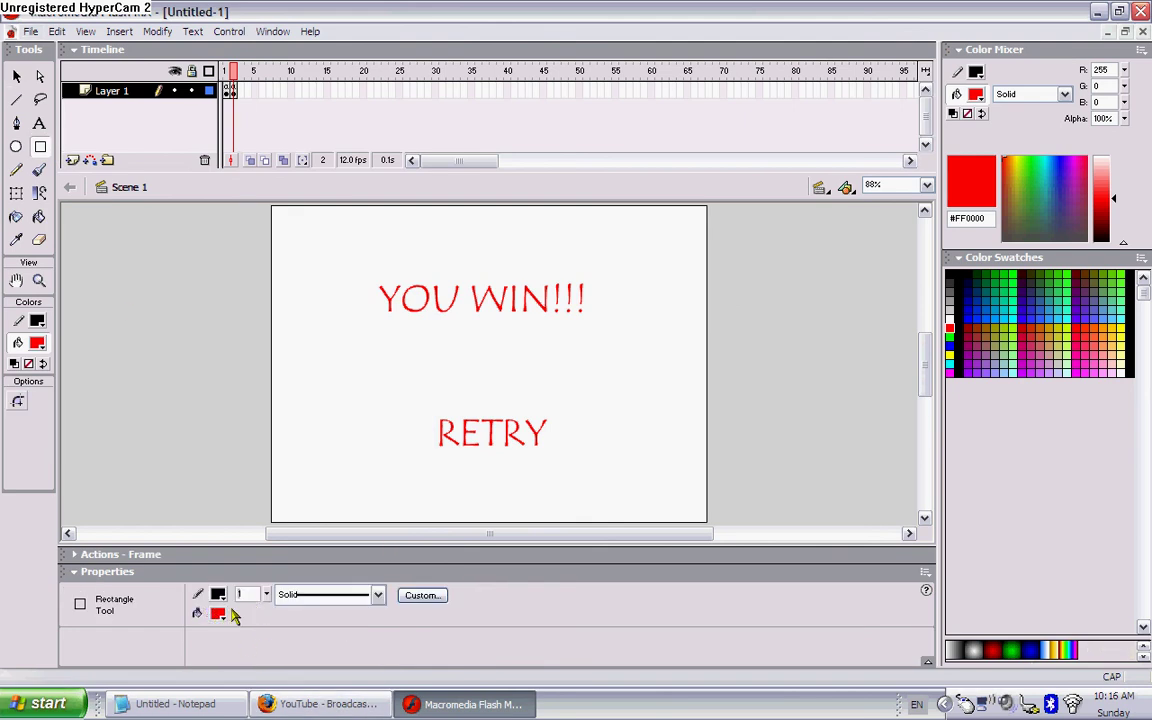
Step: Draw a green-filled rectangle around the word RETRY
{"action": "left_click", "coordinate": [218, 614]}
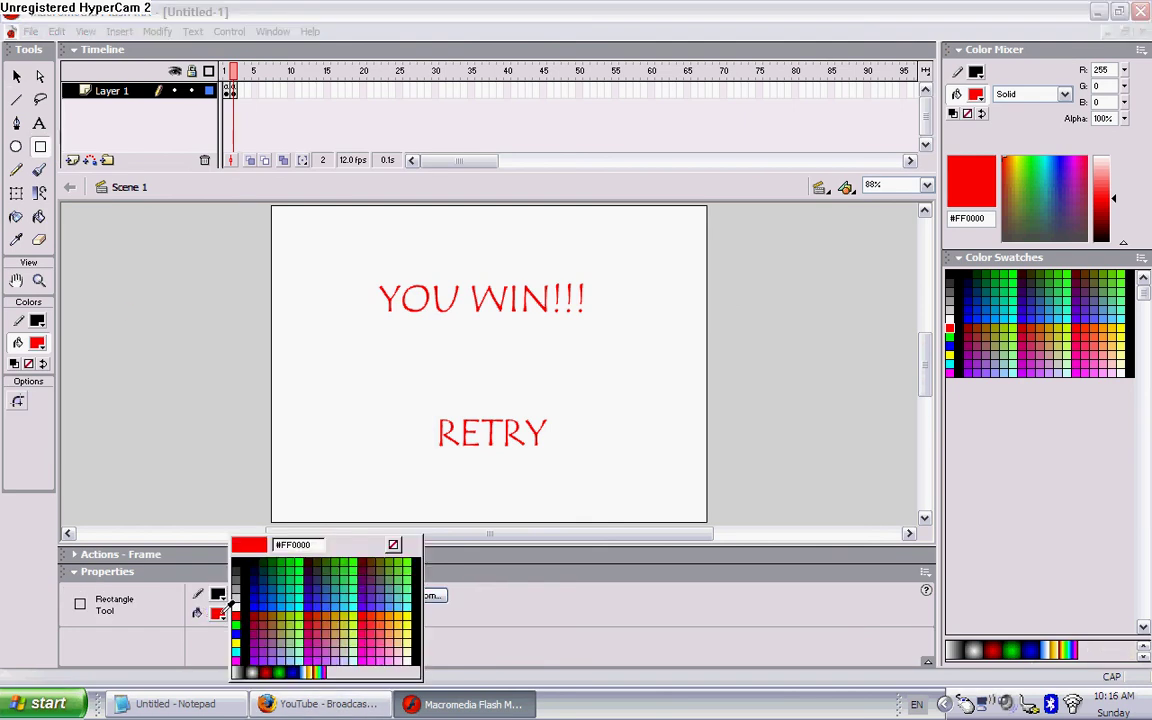
{"action": "left_click", "coordinate": [283, 571]}
{"action": "left_click_drag", "start_coordinate": [435, 406], "coordinate": [553, 451]}
Step: Convert the green box and RETRY into a button symbol named RETRY BTN
{"action": "left_click_drag", "start_coordinate": [590, 524], "coordinate": [382, 357]}
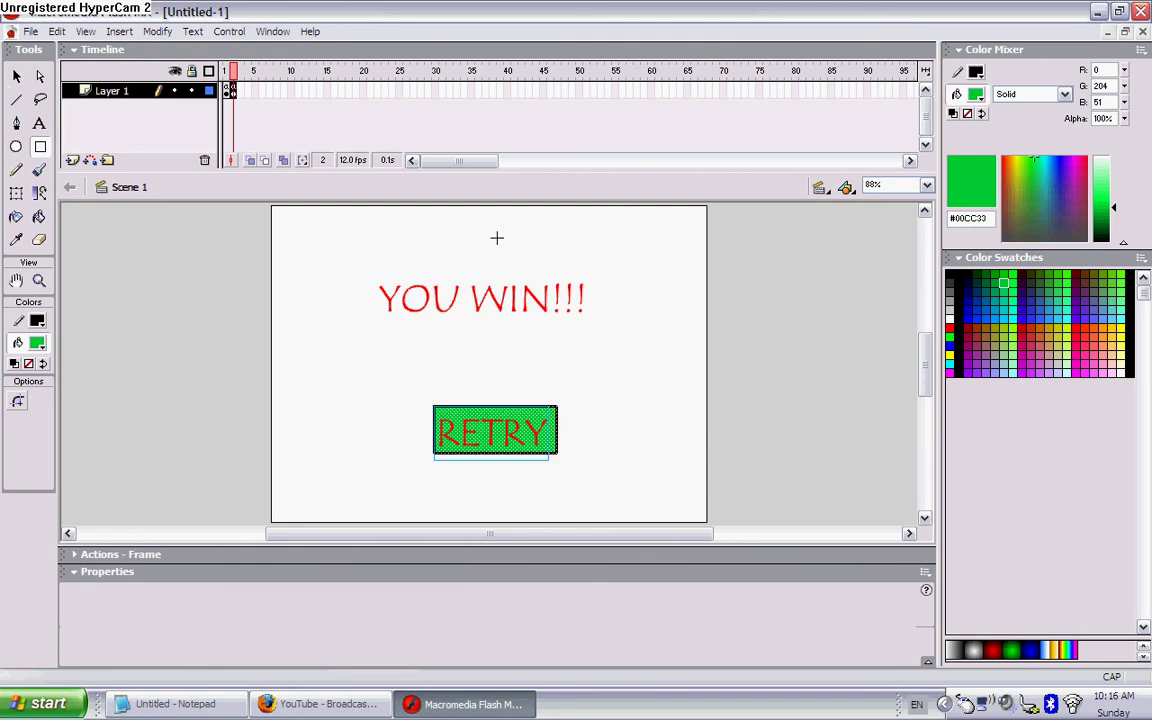
{"action": "key", "text": "F8"}
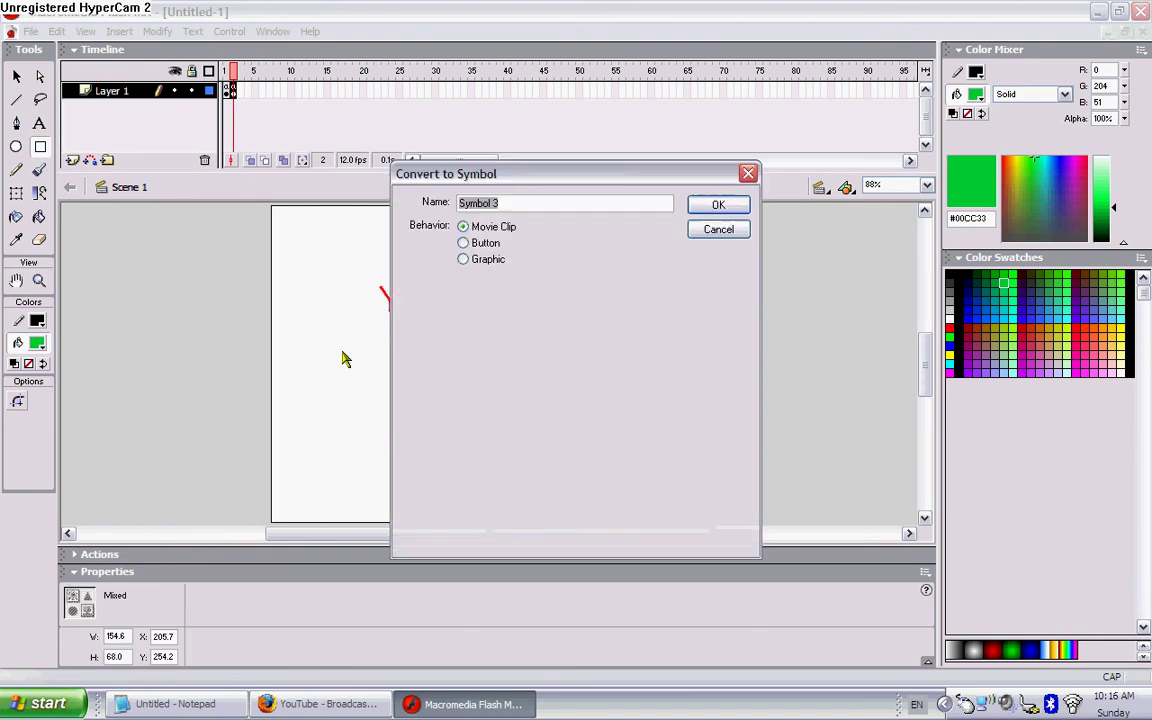
{"action": "left_click", "coordinate": [612, 265]}
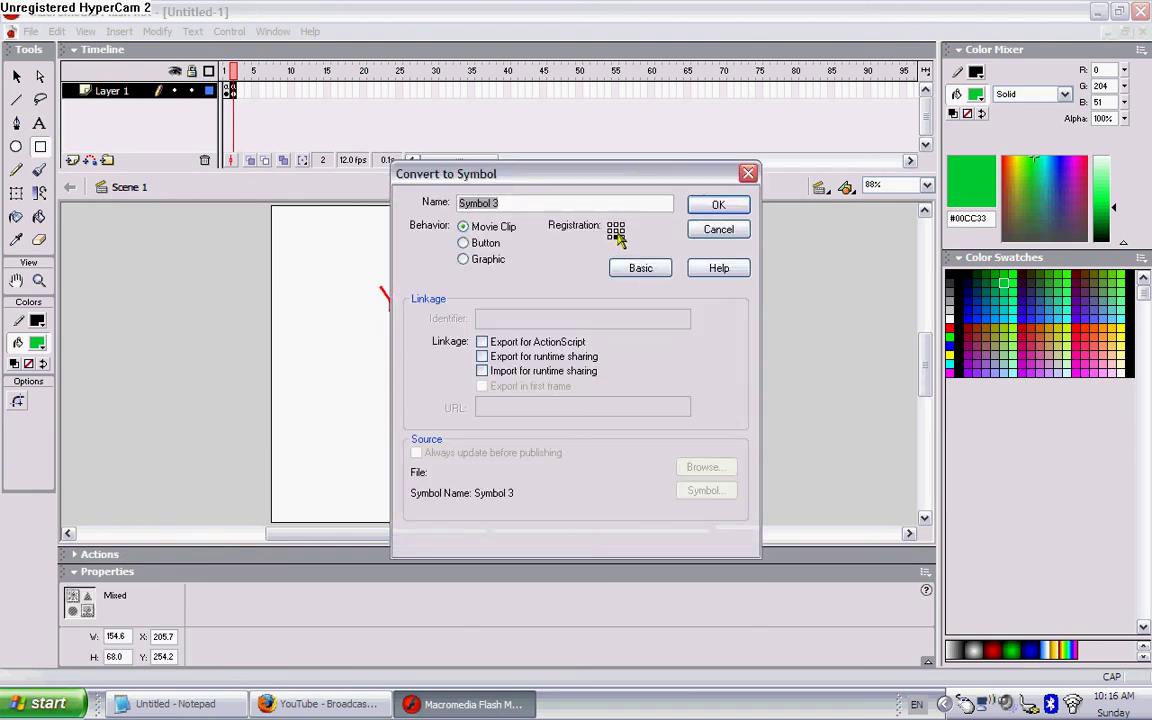
{"action": "left_click", "coordinate": [463, 243]}
{"action": "type", "text": "RETRY BT"}
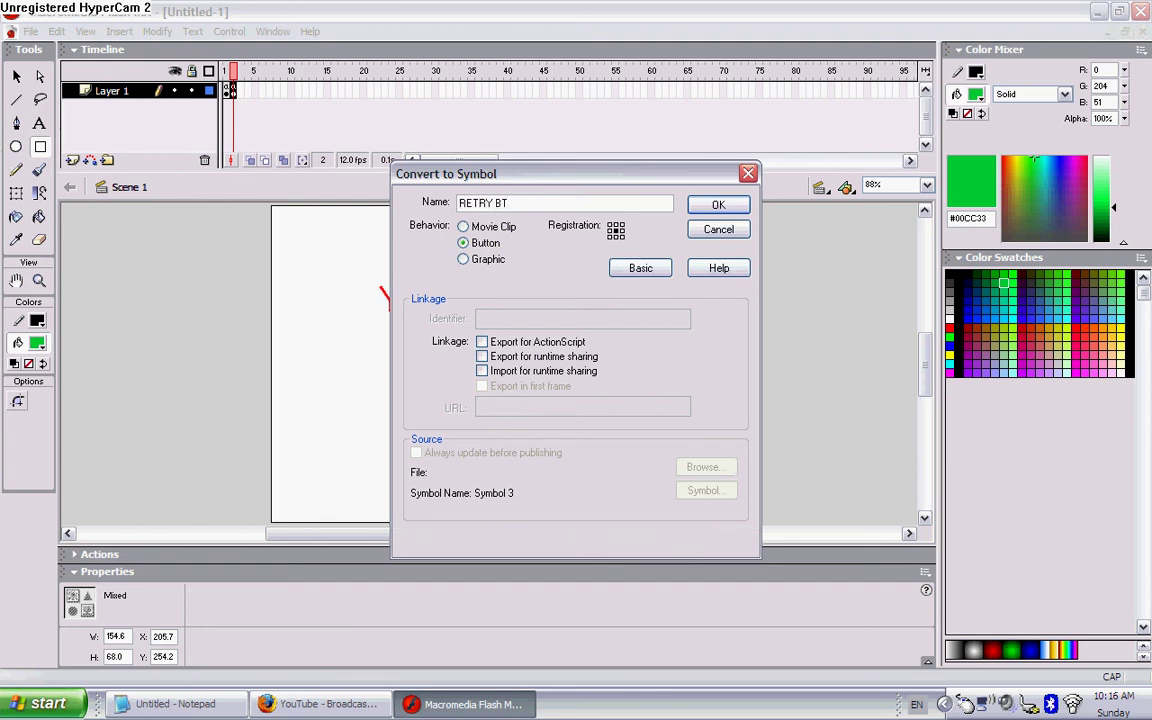
{"action": "key", "text": "Return"}
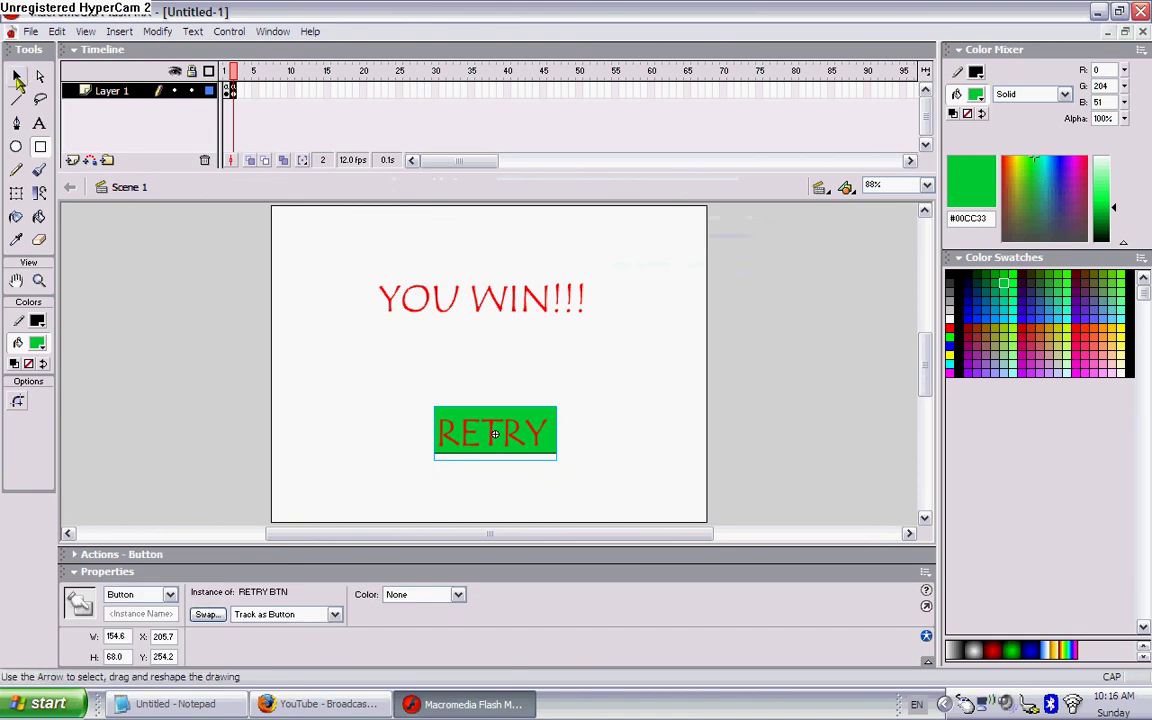
Step: Select the RETRY button and clear its mistyped uppercase script
{"action": "left_click", "coordinate": [748, 463]}
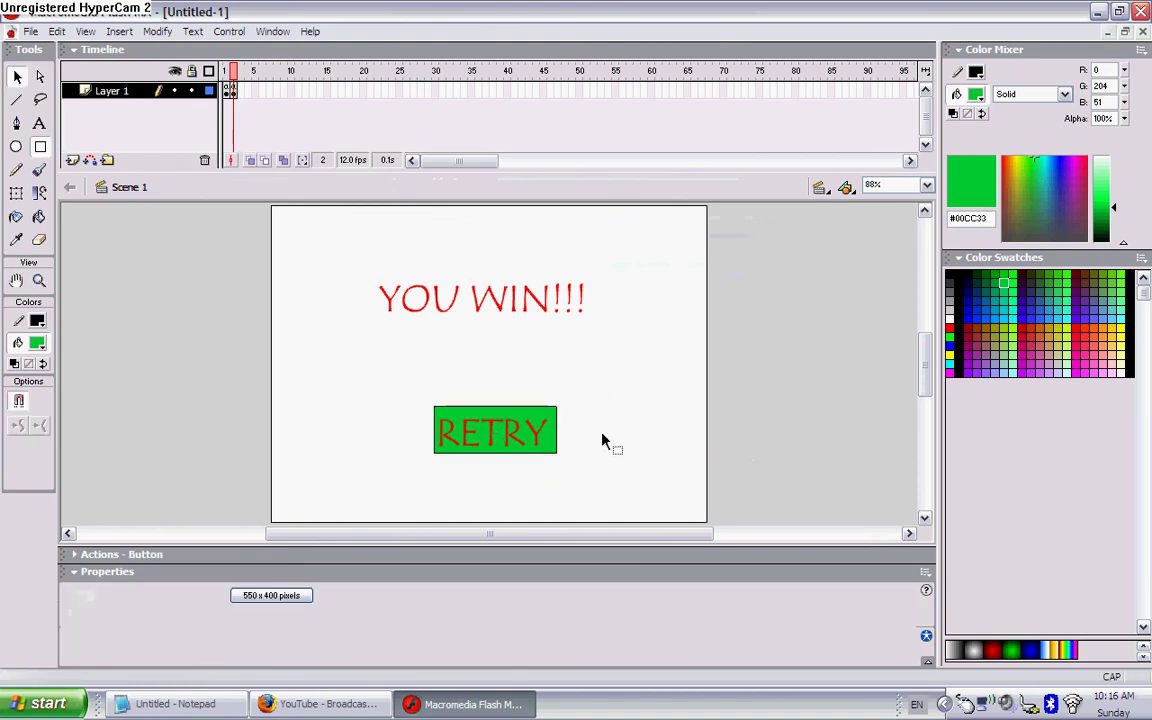
{"action": "left_click", "coordinate": [530, 443]}
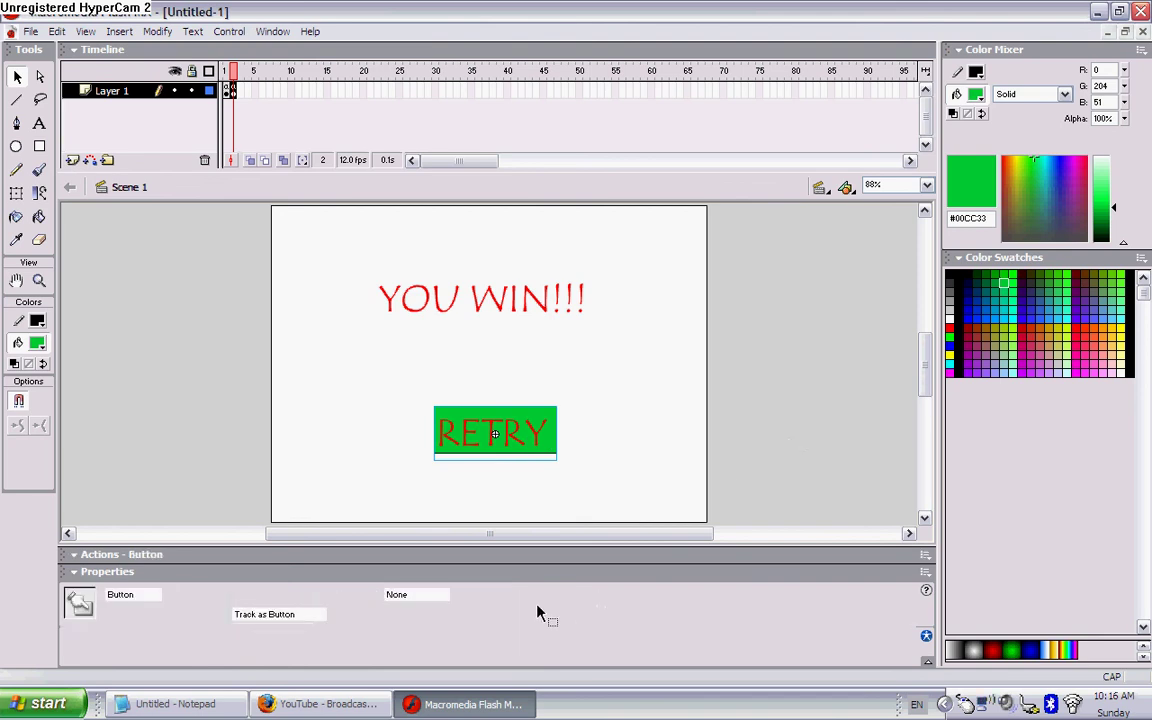
{"action": "left_click", "coordinate": [342, 552]}
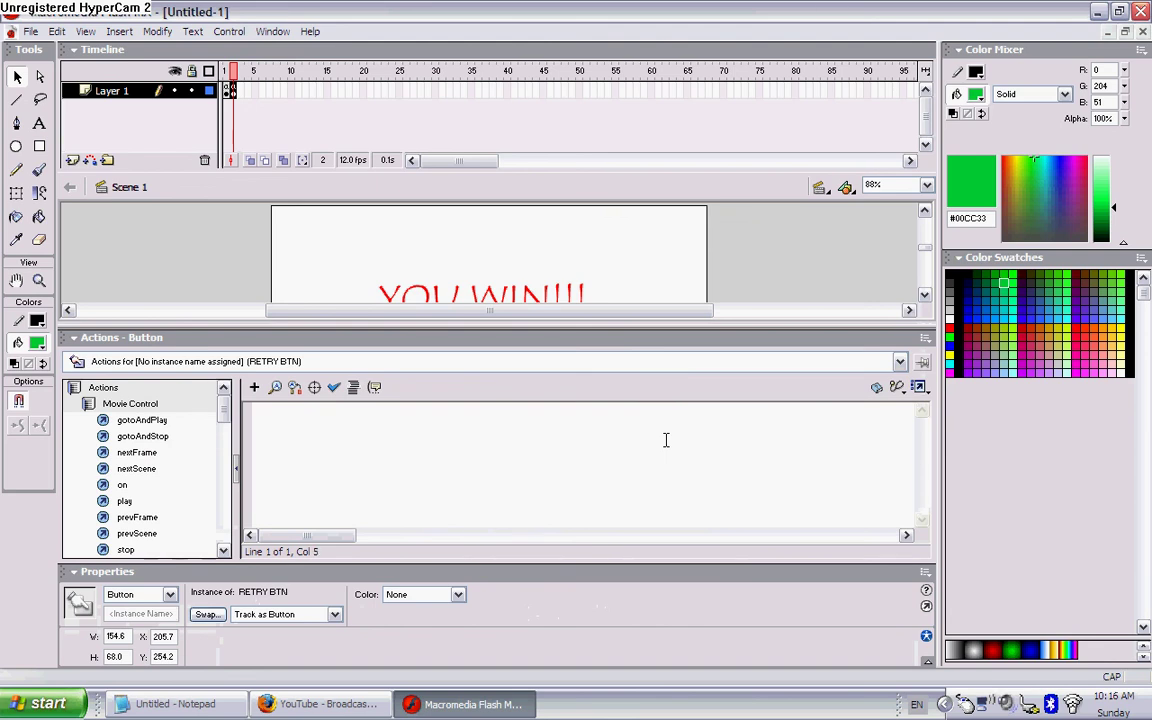
{"action": "key", "text": "BackSpace"}
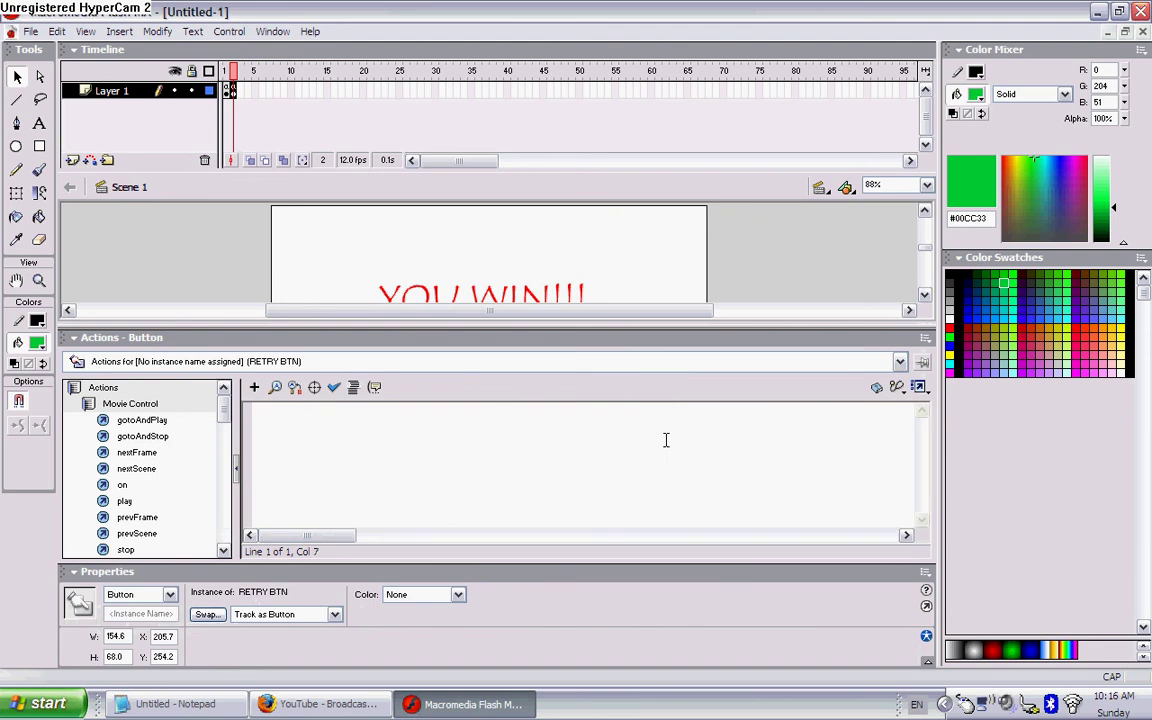
{"action": "key", "text": "BackSpace"}
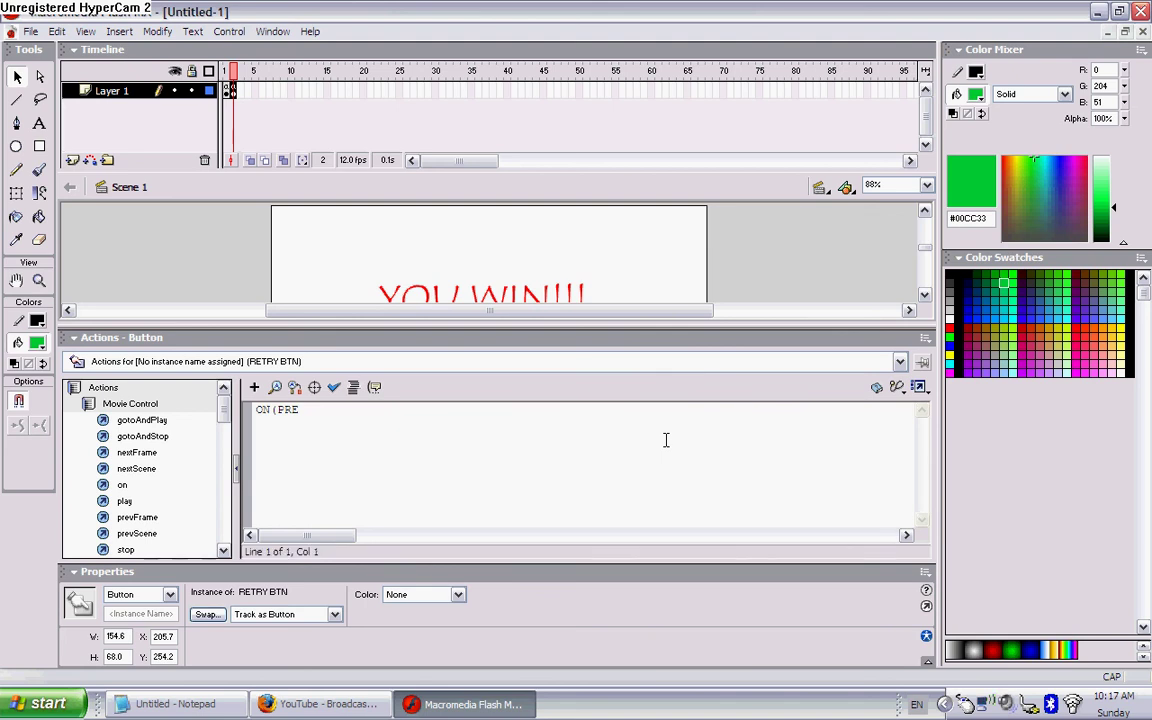
Step: Enter on (press) { gotoAndStop(1); } in lowercase and close the Actions panel
{"action": "key", "text": "Caps_Lock"}
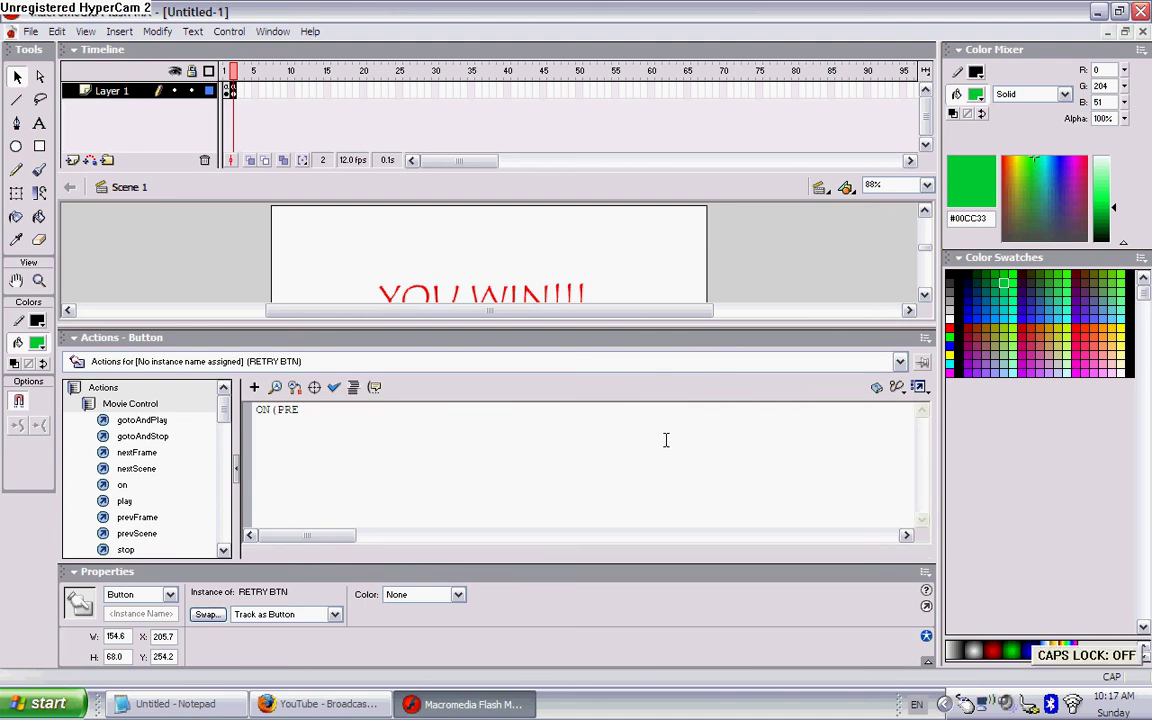
{"action": "key", "text": "ctrl+a"}
{"action": "type", "text": "o"}
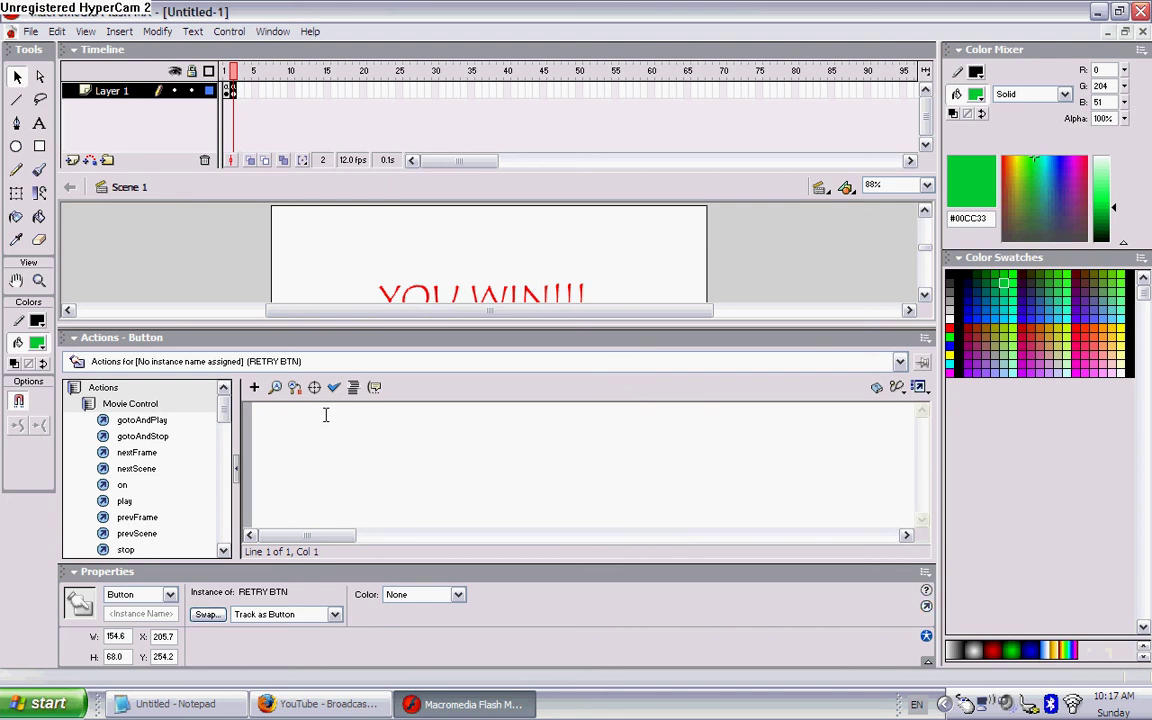
{"action": "type", "text": "n (pre"}
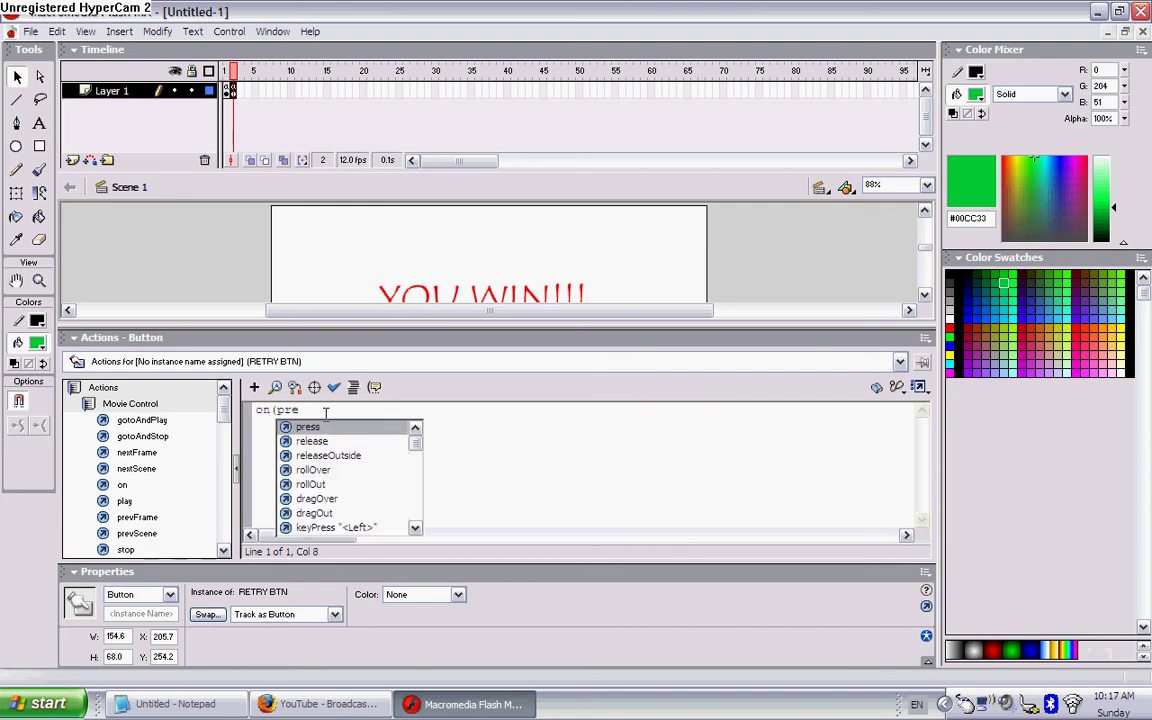
{"action": "type", "text": "ss)"}
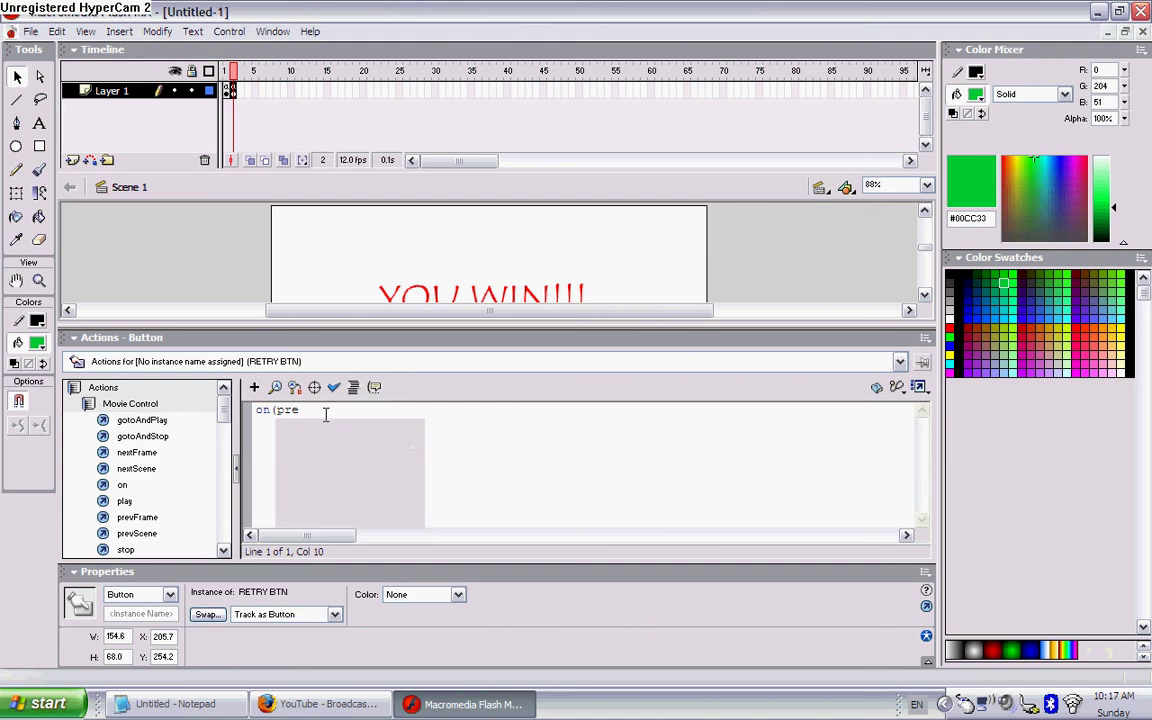
{"action": "type", "text": " {"}
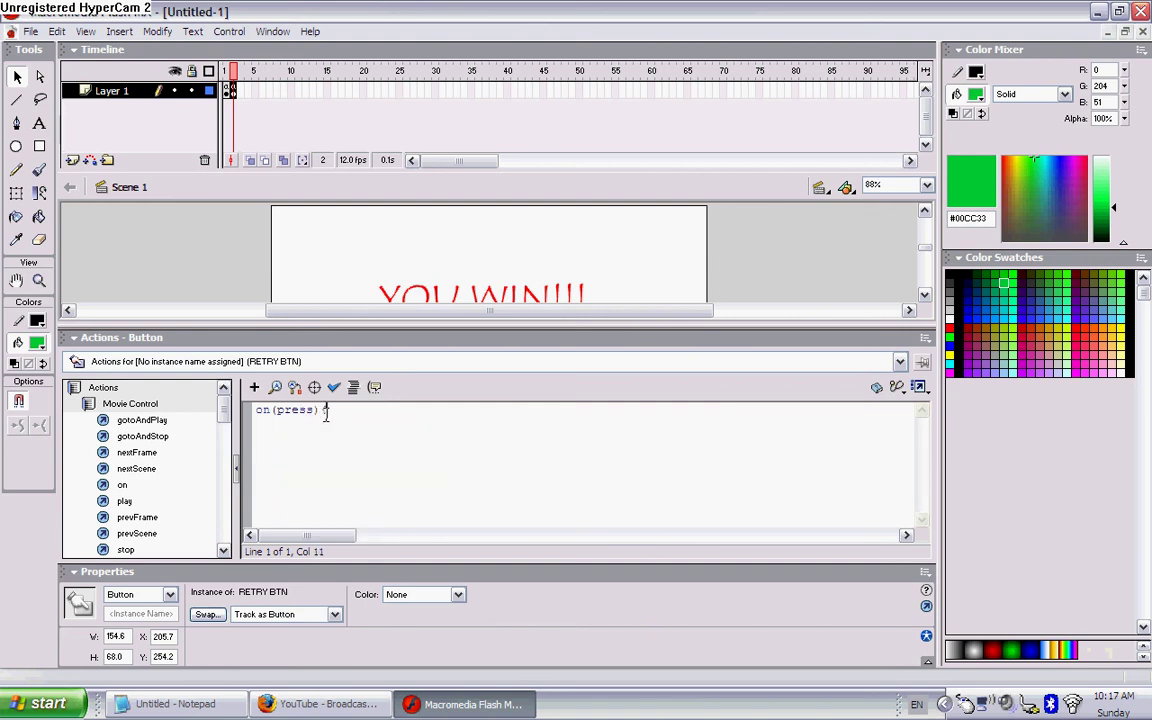
{"action": "key", "text": "Return"}
{"action": "type", "text": "gotoAndStop"}
{"action": "type", "text": "(1);"}
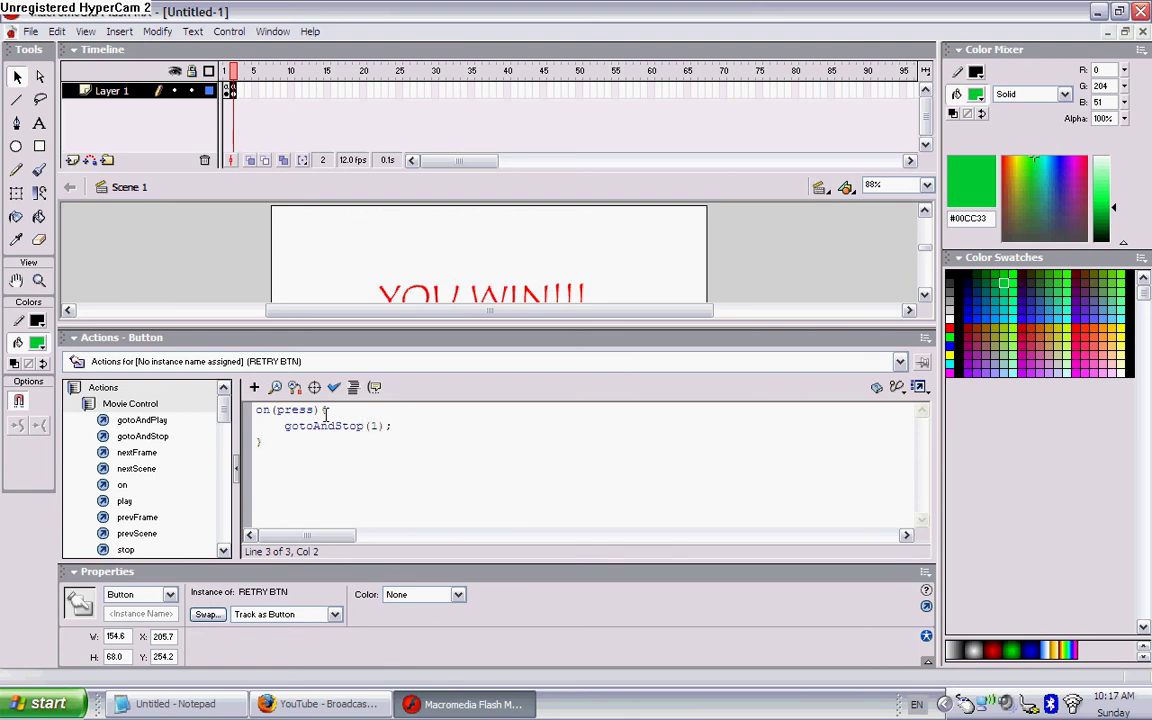
{"action": "left_click", "coordinate": [118, 337]}
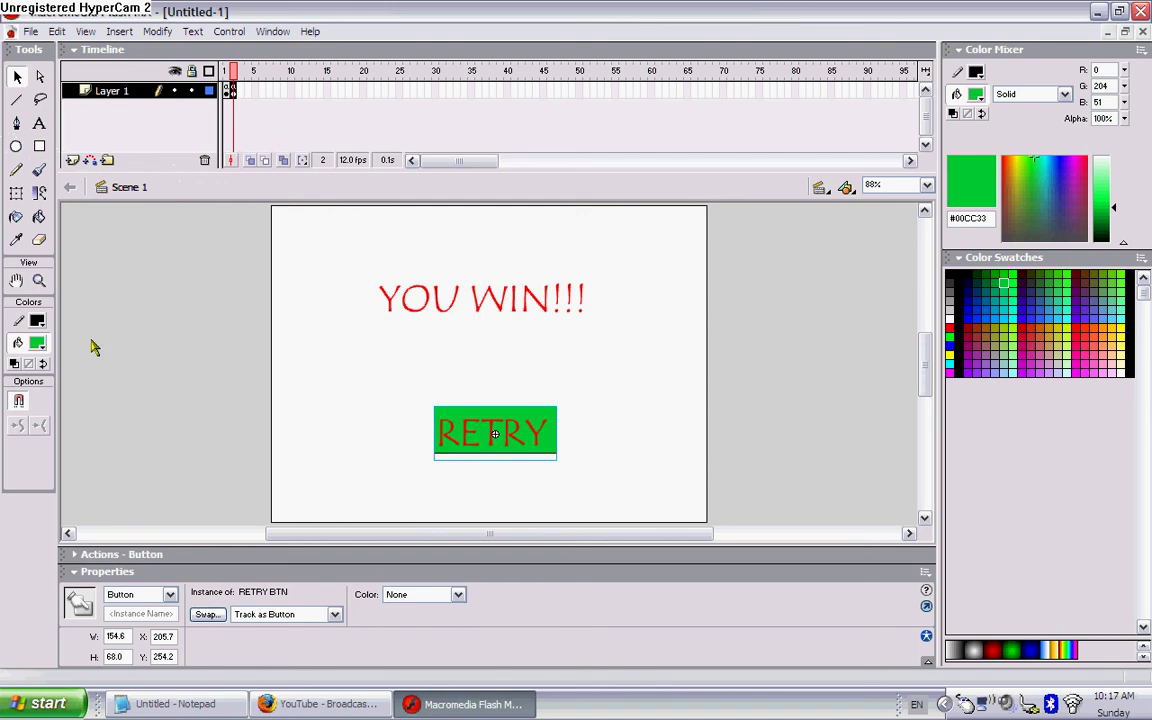
Step: Choose the Brush tool on frame 1 and set its paint colour to black
{"action": "left_click", "coordinate": [41, 172]}
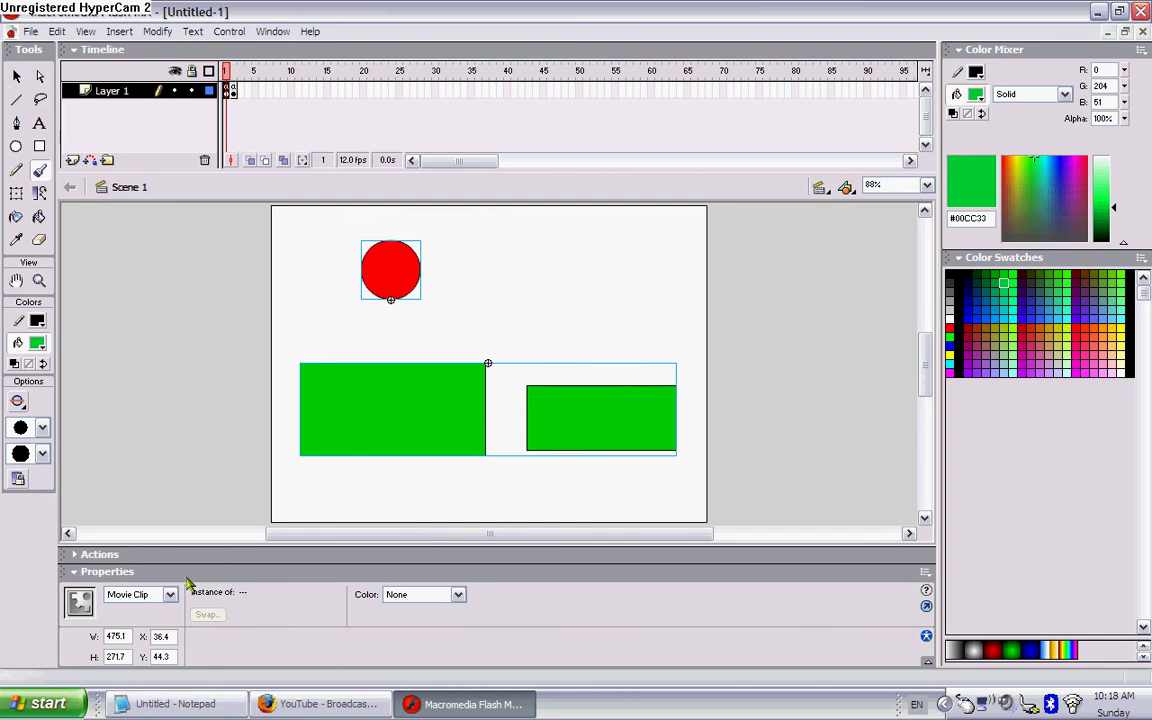
{"action": "left_click", "coordinate": [36, 345]}
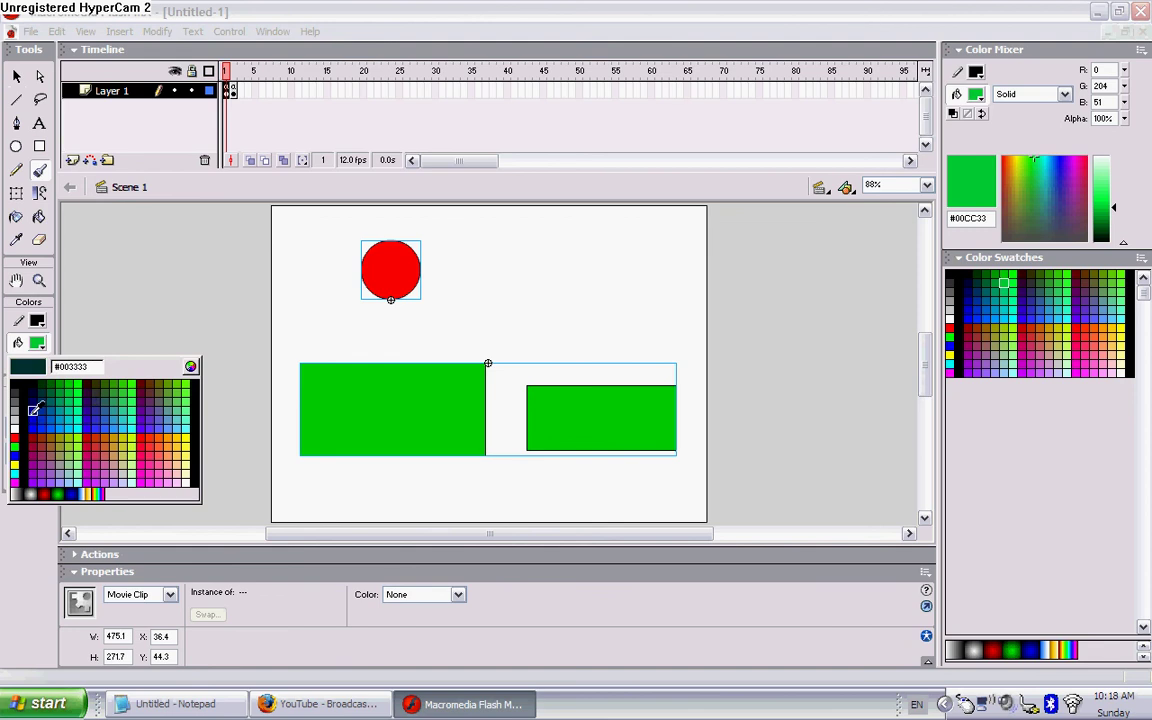
{"action": "key", "text": "Escape"}
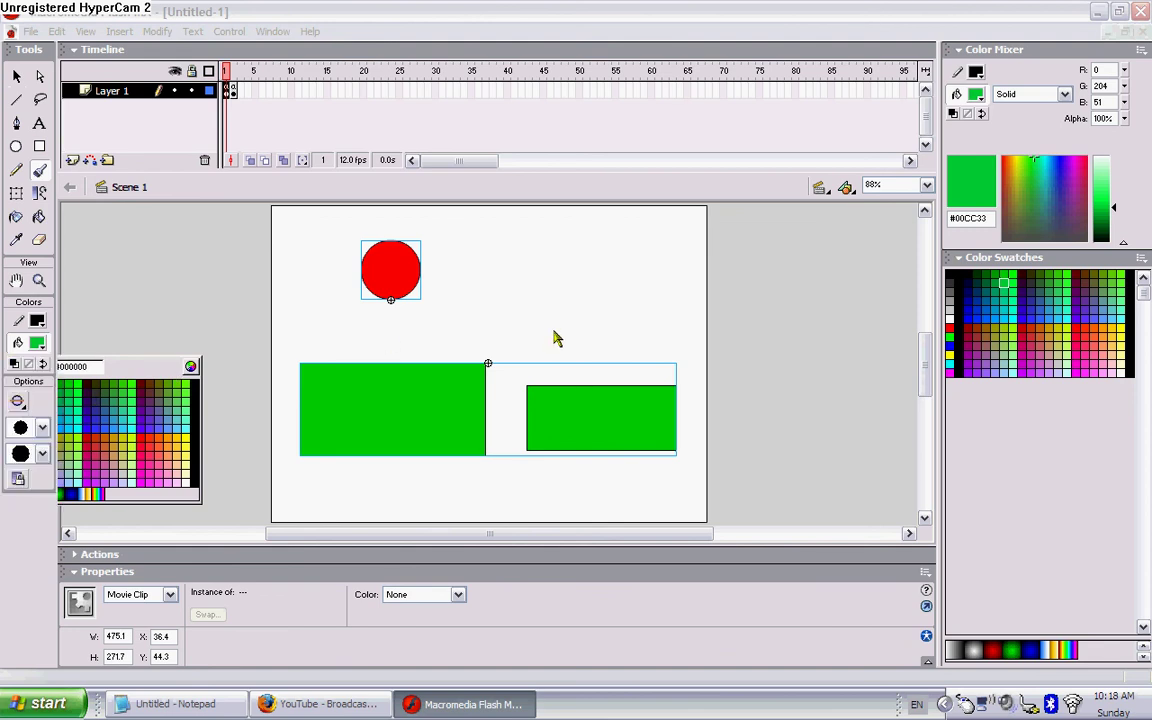
{"action": "left_click", "coordinate": [40, 171]}
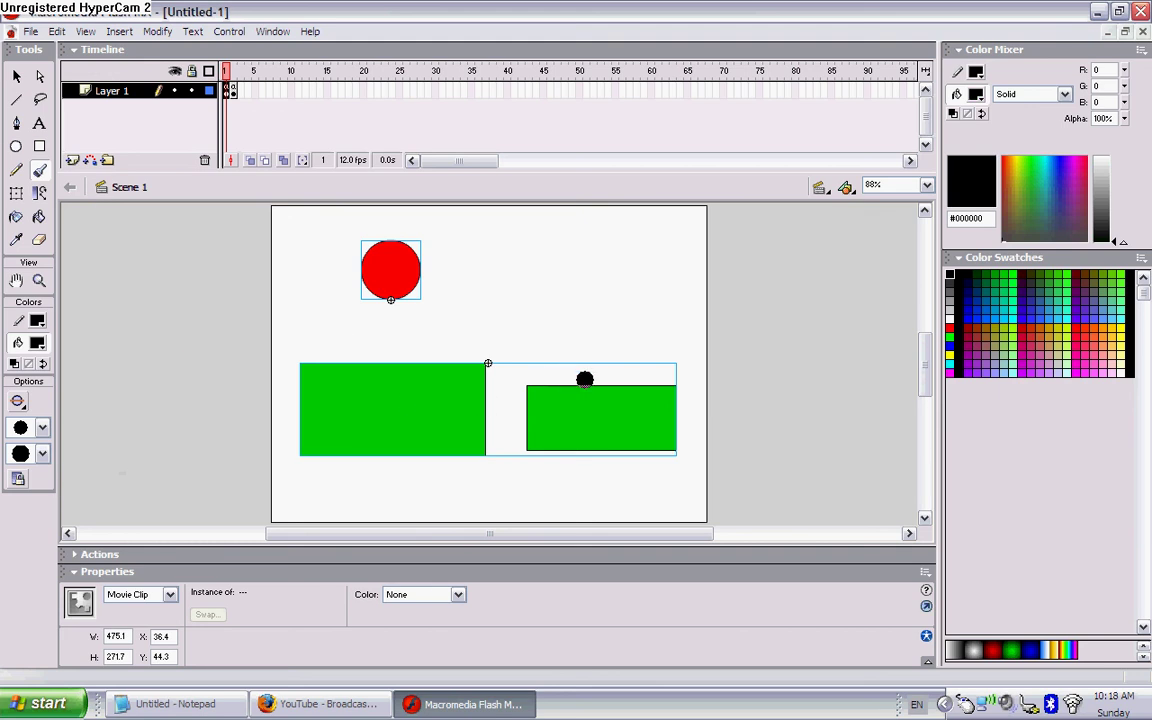
Step: Paint a black door arch on the right platform and fill its inside with dark brown #663300
{"action": "mouse_move", "coordinate": [585, 379]}
{"action": "left_mouse_down"}
{"action": "mouse_move", "coordinate": [596, 306]}
{"action": "mouse_move", "coordinate": [620, 294]}
{"action": "mouse_move", "coordinate": [634, 307]}
{"action": "mouse_move", "coordinate": [638, 376]}
{"action": "mouse_move", "coordinate": [575, 380]}
{"action": "left_mouse_up"}
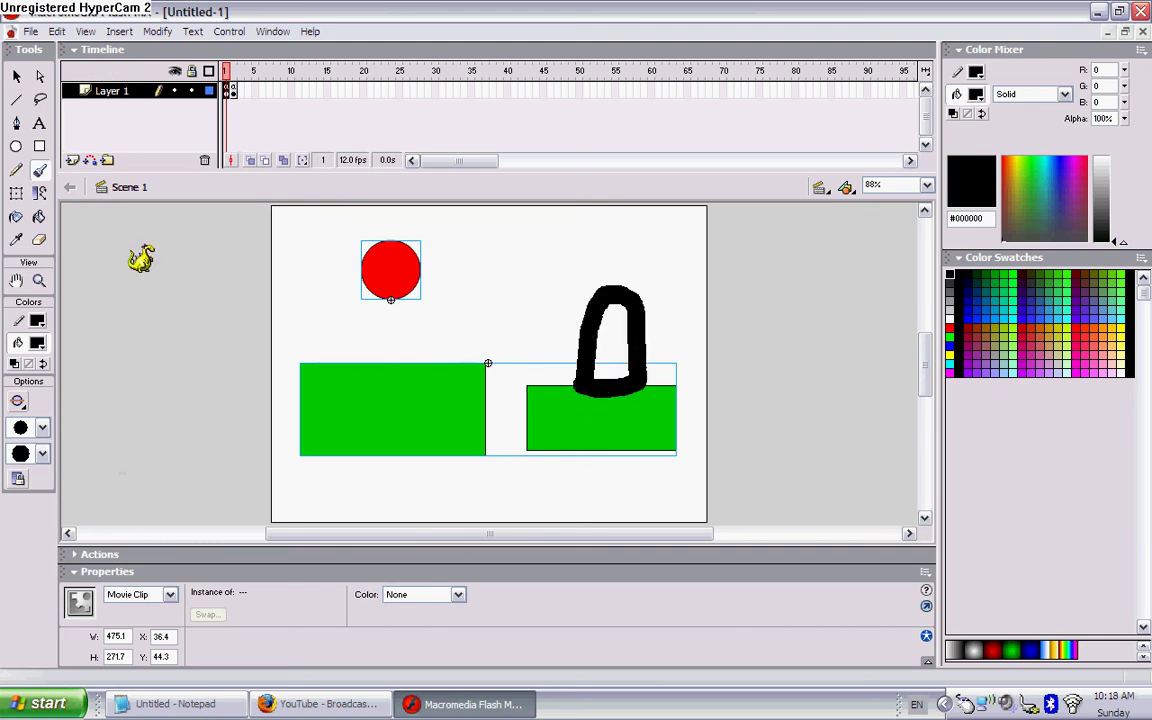
{"action": "left_click", "coordinate": [40, 218]}
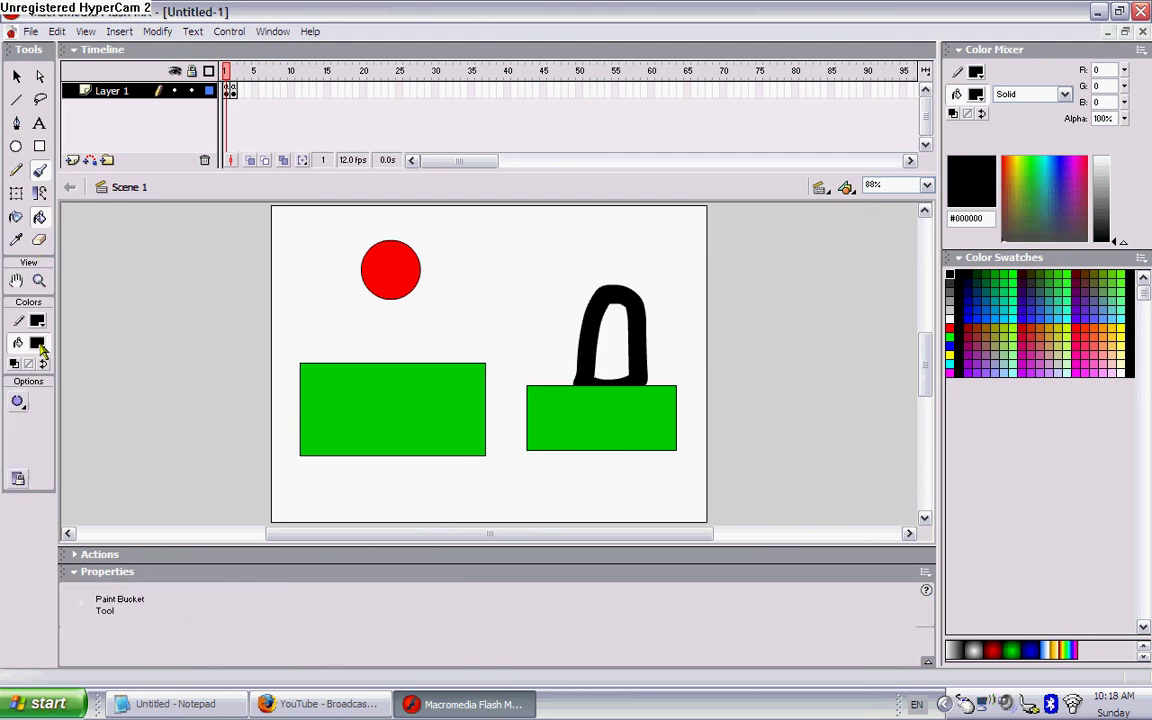
{"action": "left_click", "coordinate": [38, 344]}
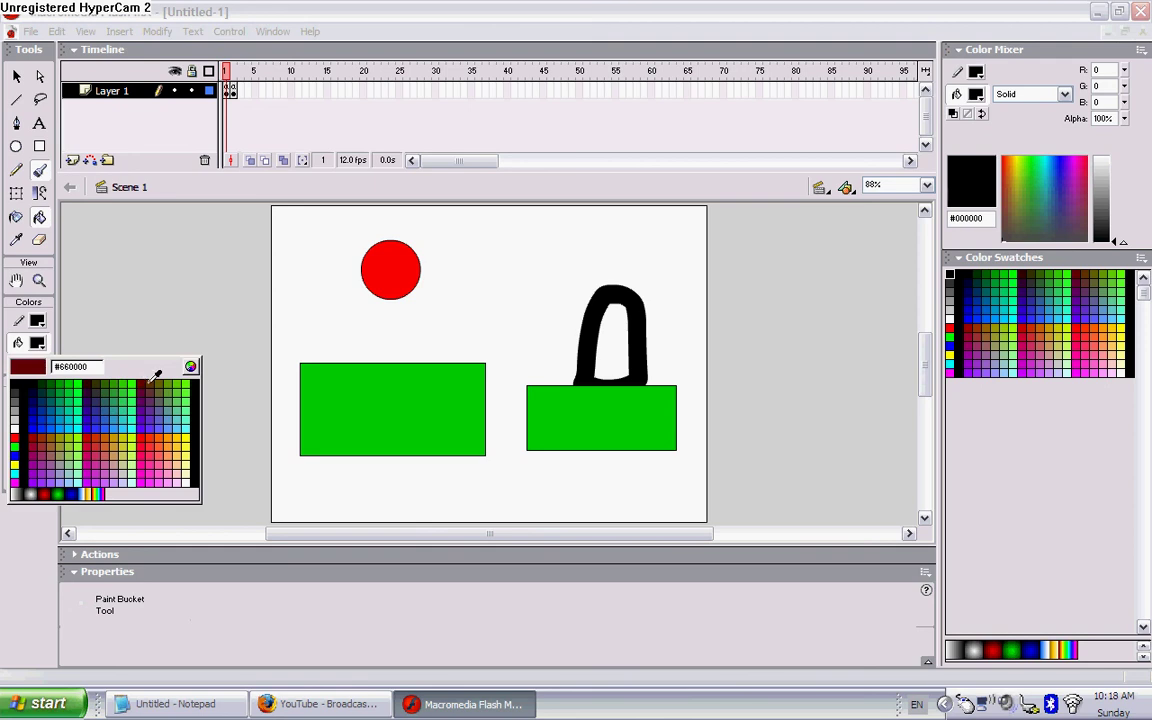
{"action": "left_click", "coordinate": [600, 345]}
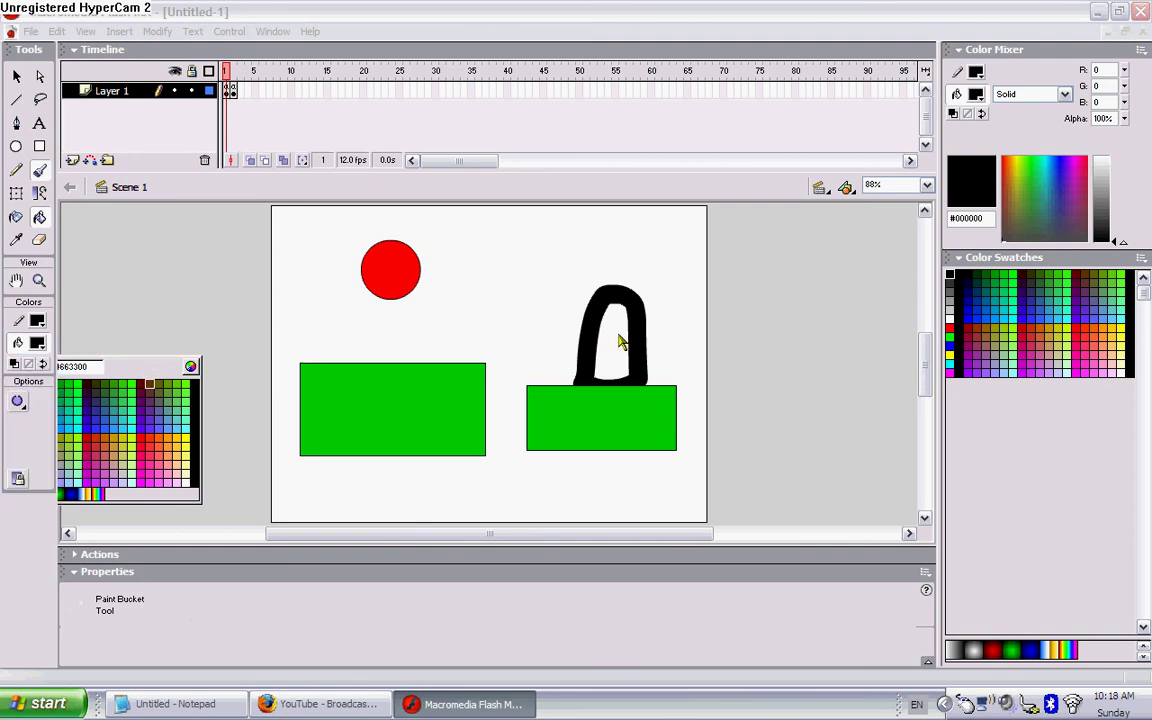
{"action": "key", "text": "Return"}
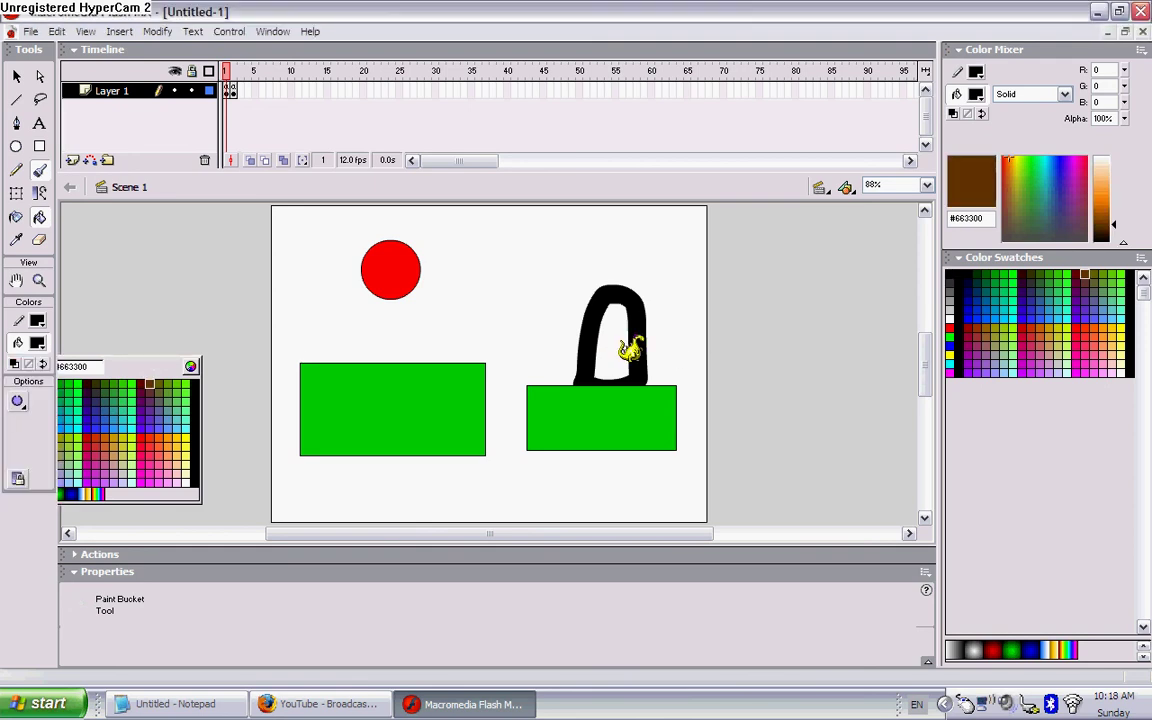
{"action": "left_click", "coordinate": [621, 328]}
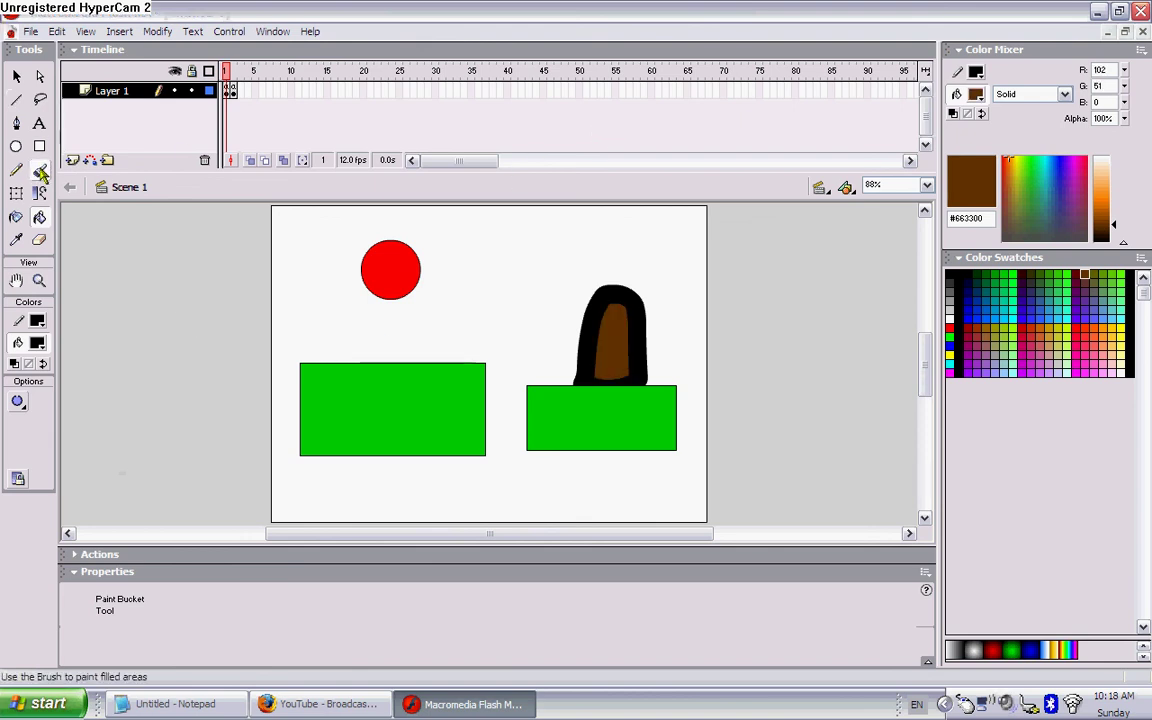
{"action": "key", "text": "b"}
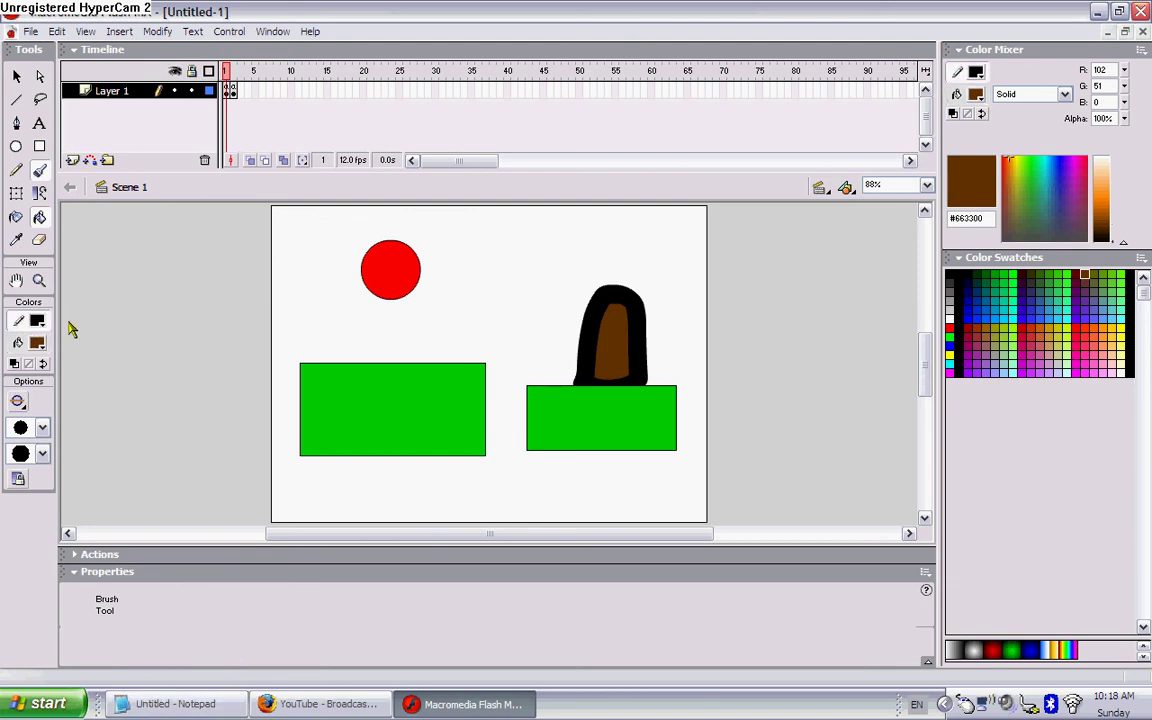
Step: Set the brush colour to black and paint a round doorknob on the brown door
{"action": "left_click", "coordinate": [38, 345]}
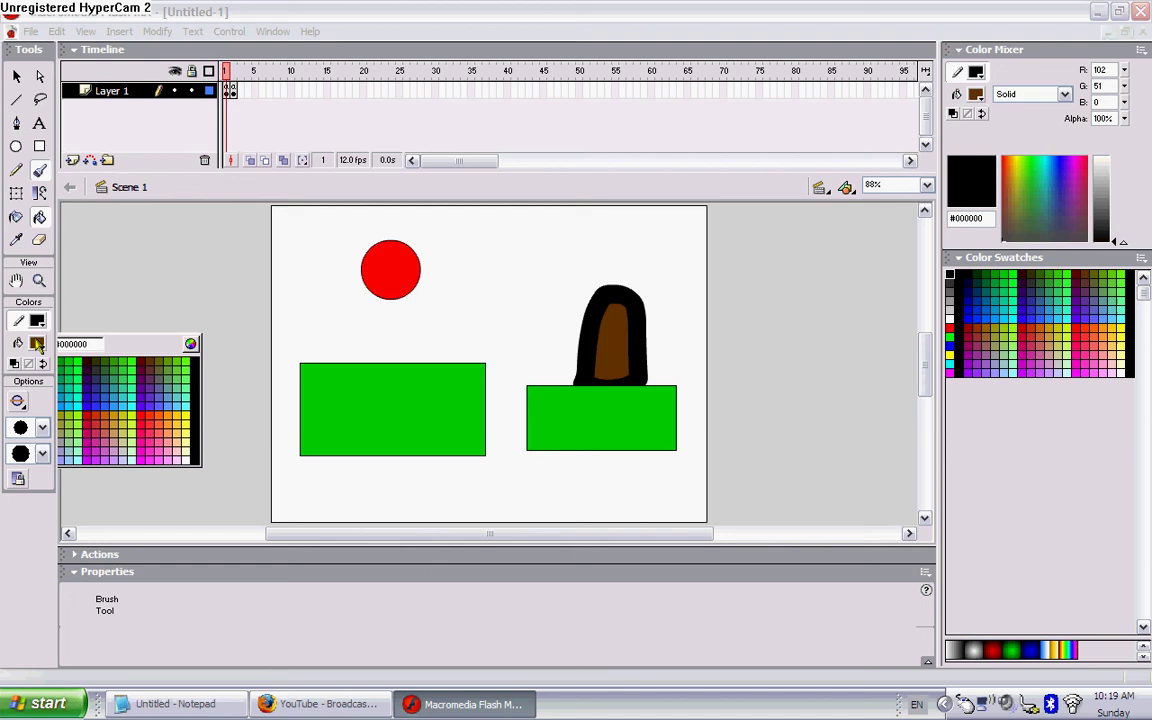
{"action": "key", "text": "Escape"}
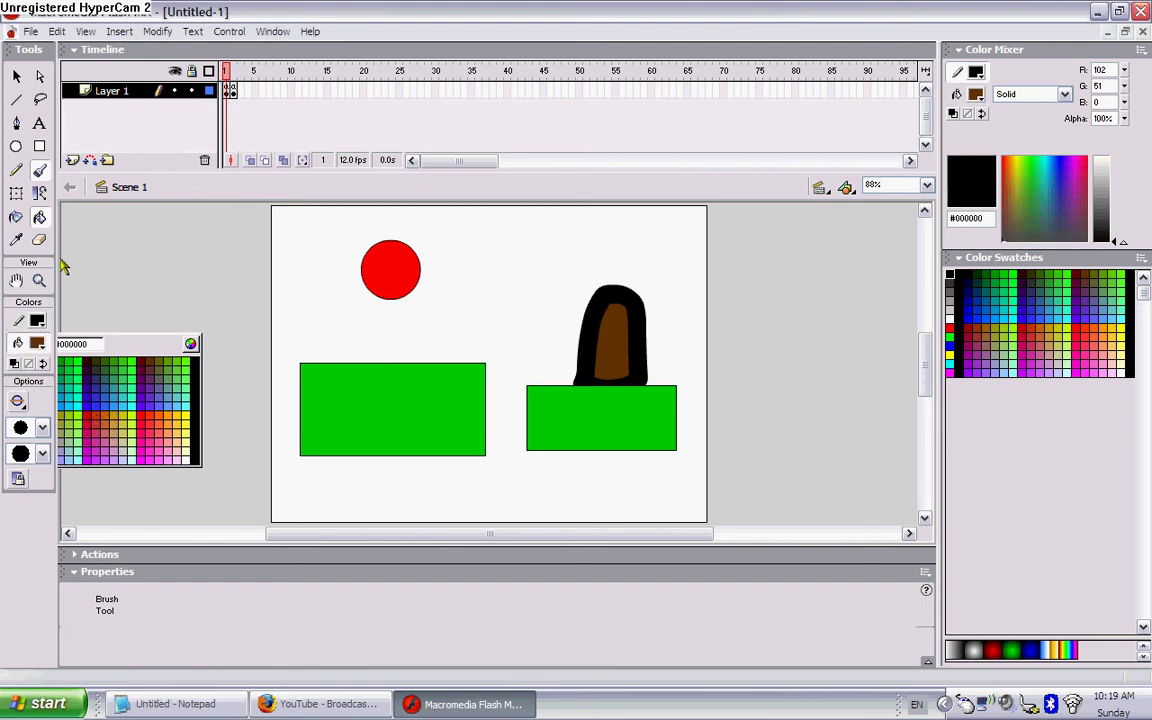
{"action": "left_click", "coordinate": [37, 343]}
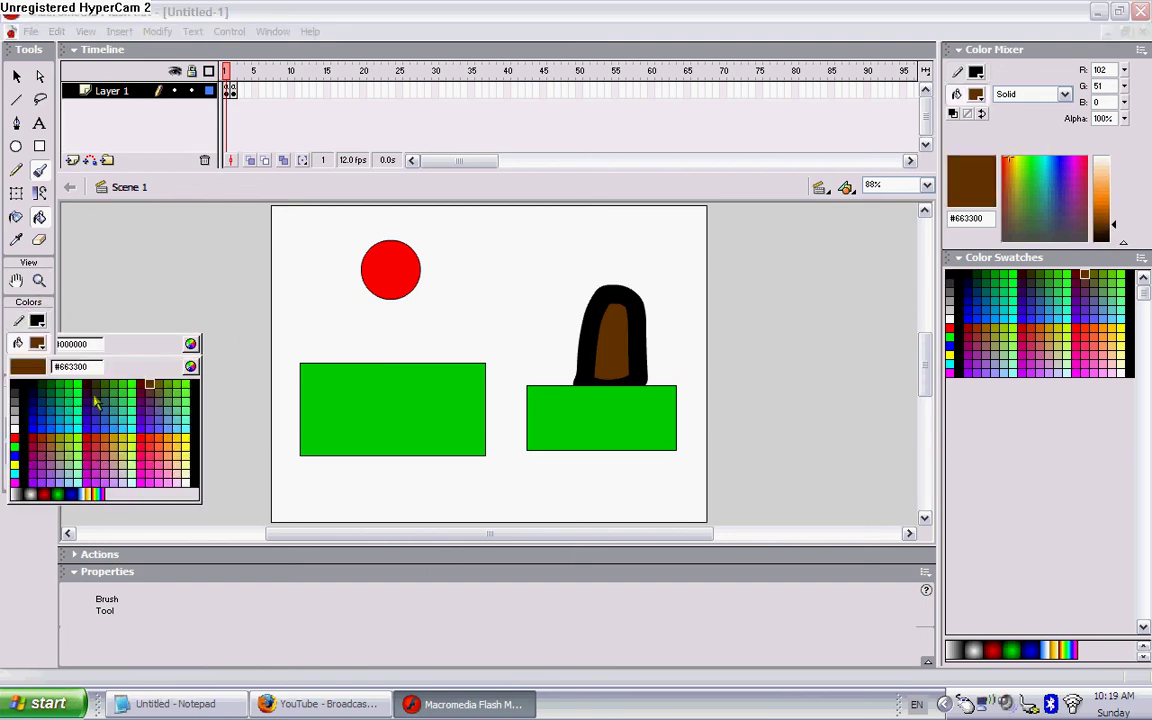
{"action": "left_click", "coordinate": [20, 398]}
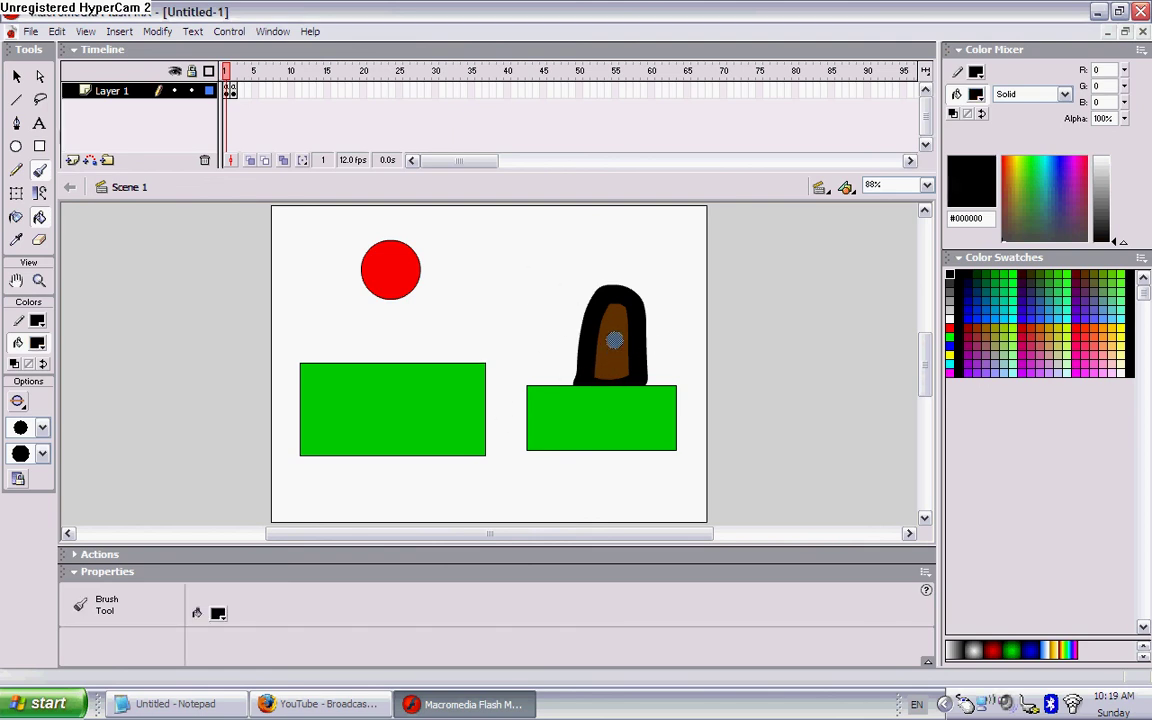
{"action": "left_click", "coordinate": [619, 345]}
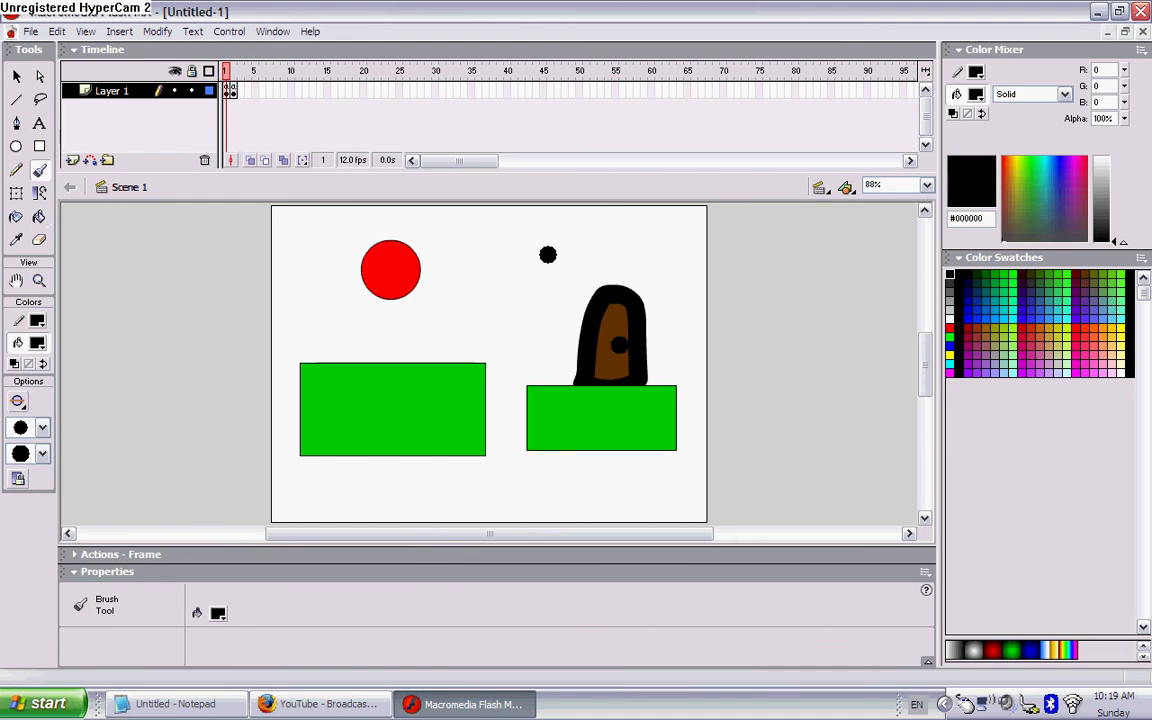
Step: Undo the stray diagonal stroke and marquee-select the whole door drawing
{"action": "left_click_drag", "start_coordinate": [547, 254], "coordinate": [699, 386]}
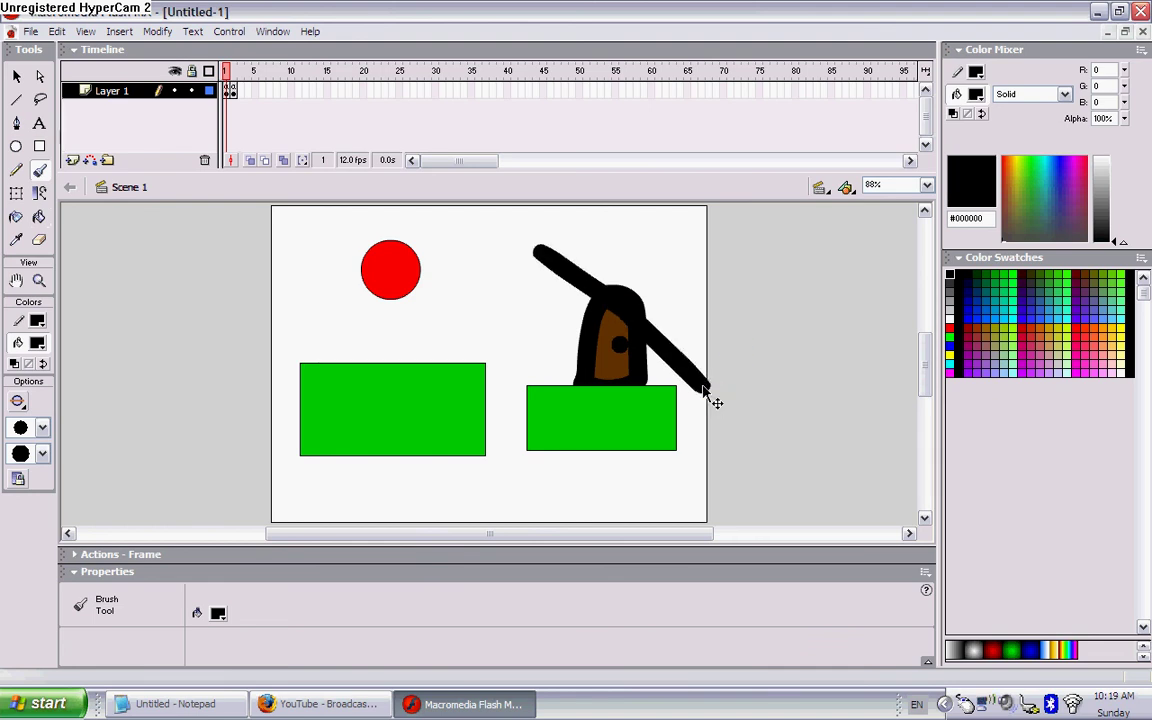
{"action": "key", "text": "ctrl+z"}
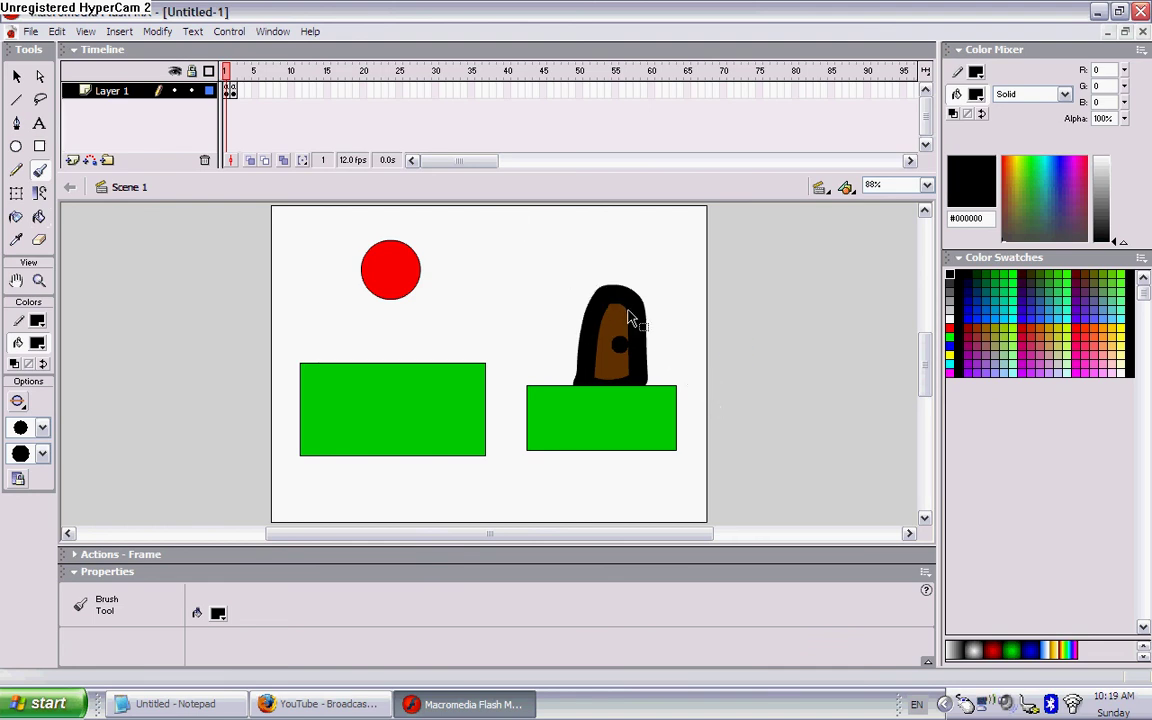
{"action": "left_click_drag", "start_coordinate": [509, 216], "coordinate": [700, 419]}
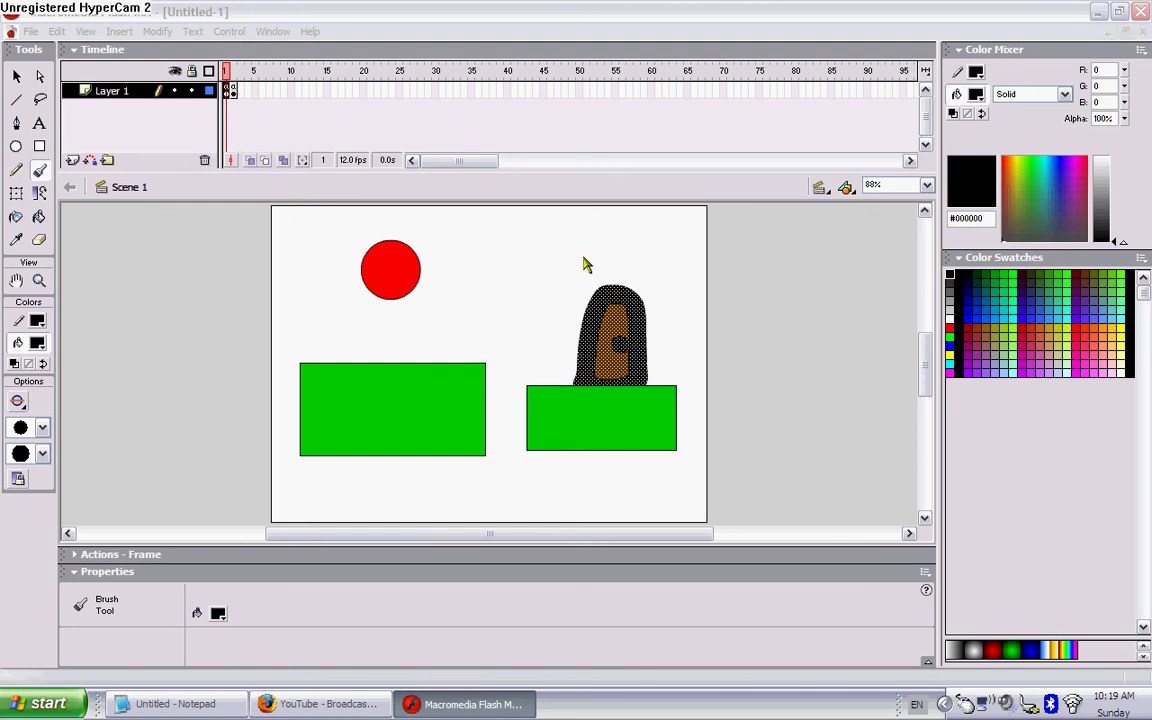
Step: Convert the door drawing into a Movie Clip symbol named 'Door'
{"action": "key", "text": "F8"}
{"action": "left_click", "coordinate": [494, 227]}
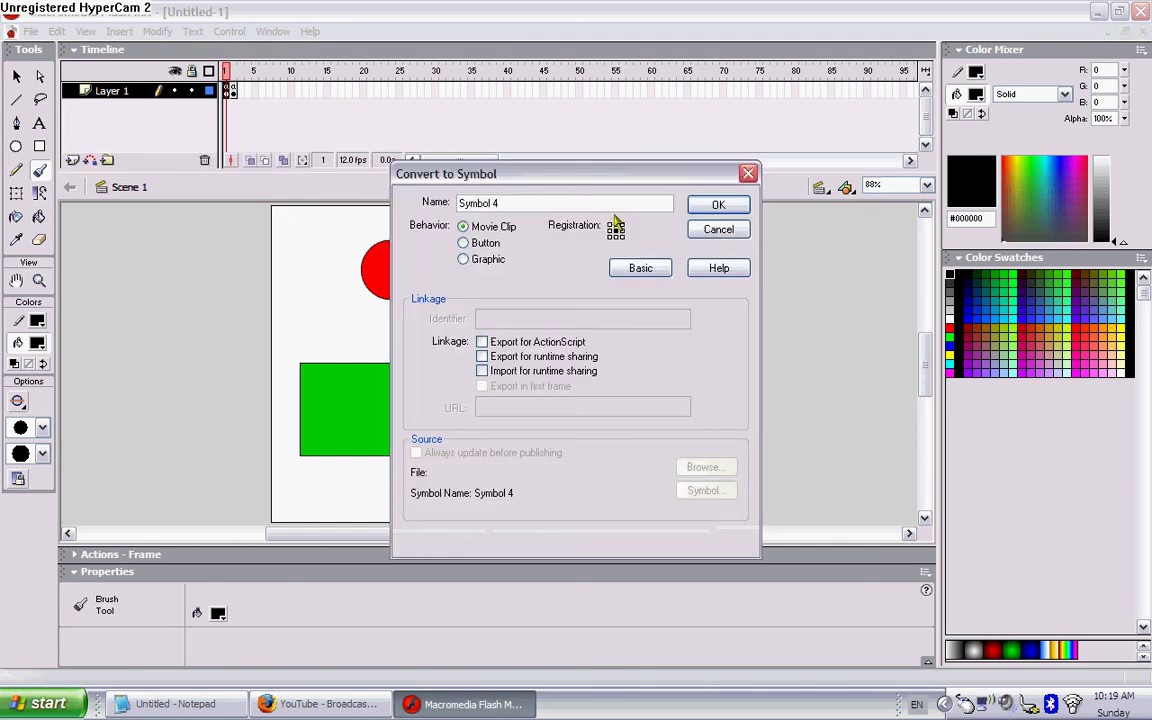
{"action": "double_click", "coordinate": [661, 203]}
{"action": "type", "text": "Door"}
{"action": "key", "text": "Return"}
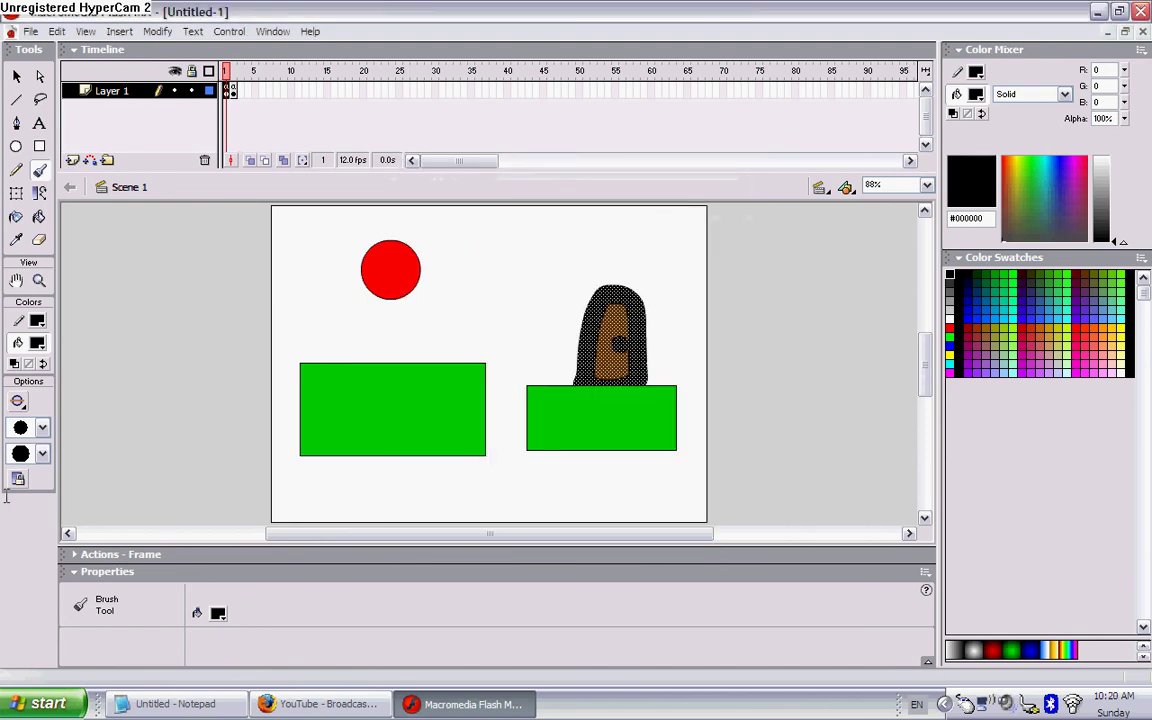
Step: Give the door symbol the instance name 'door'
{"action": "left_click", "coordinate": [140, 613]}
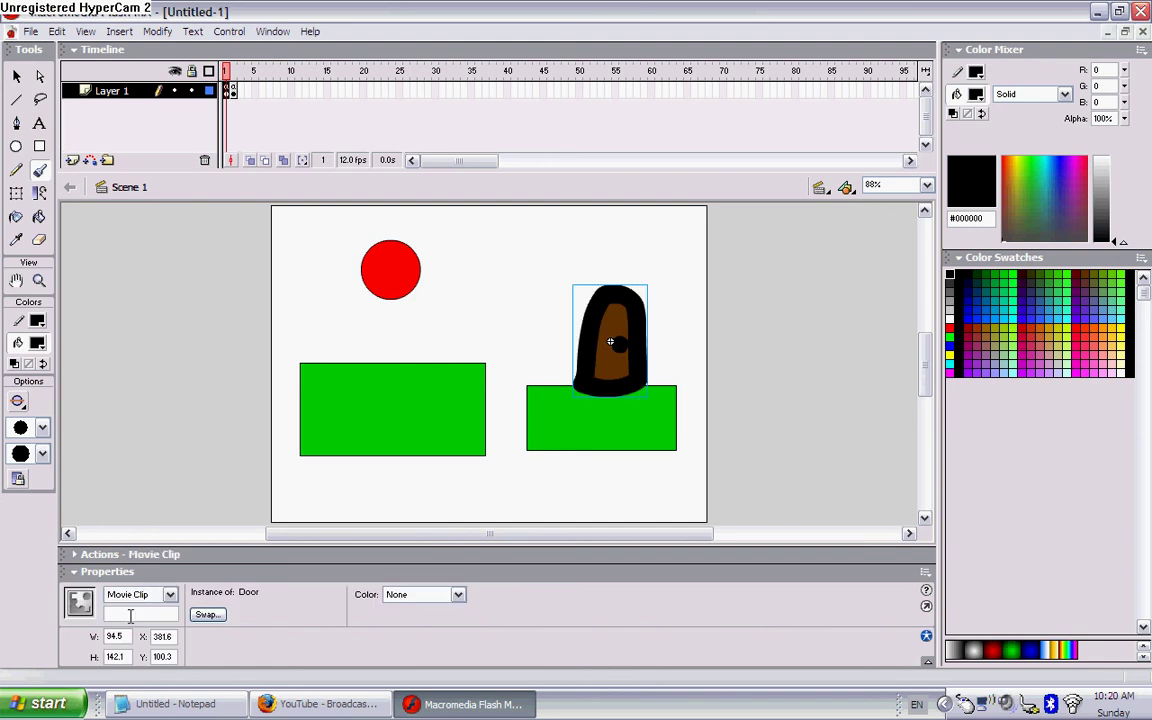
{"action": "type", "text": "door"}
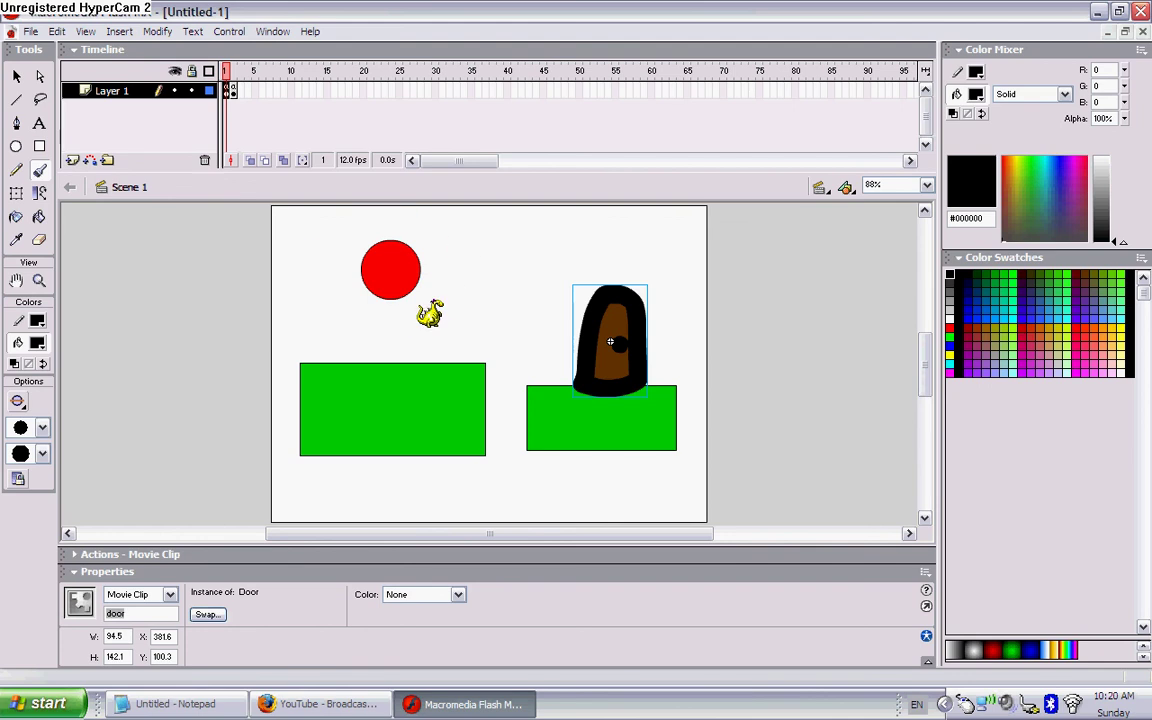
{"action": "key", "text": "Return"}
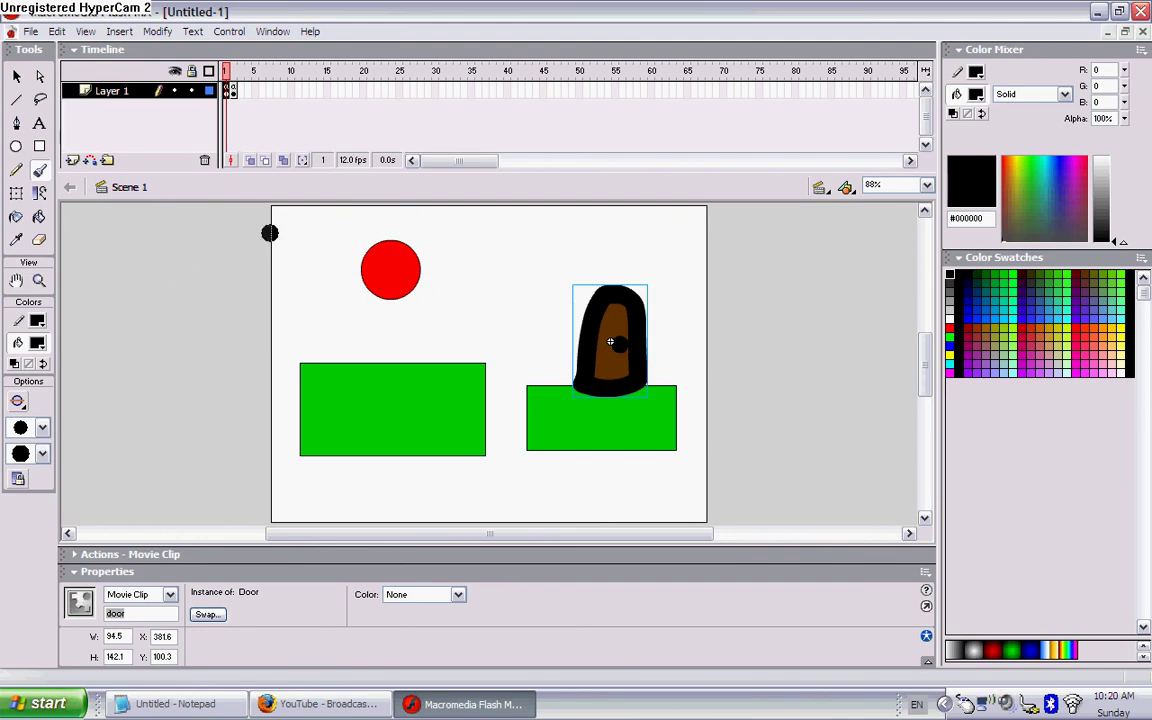
{"action": "left_click", "coordinate": [17, 77]}
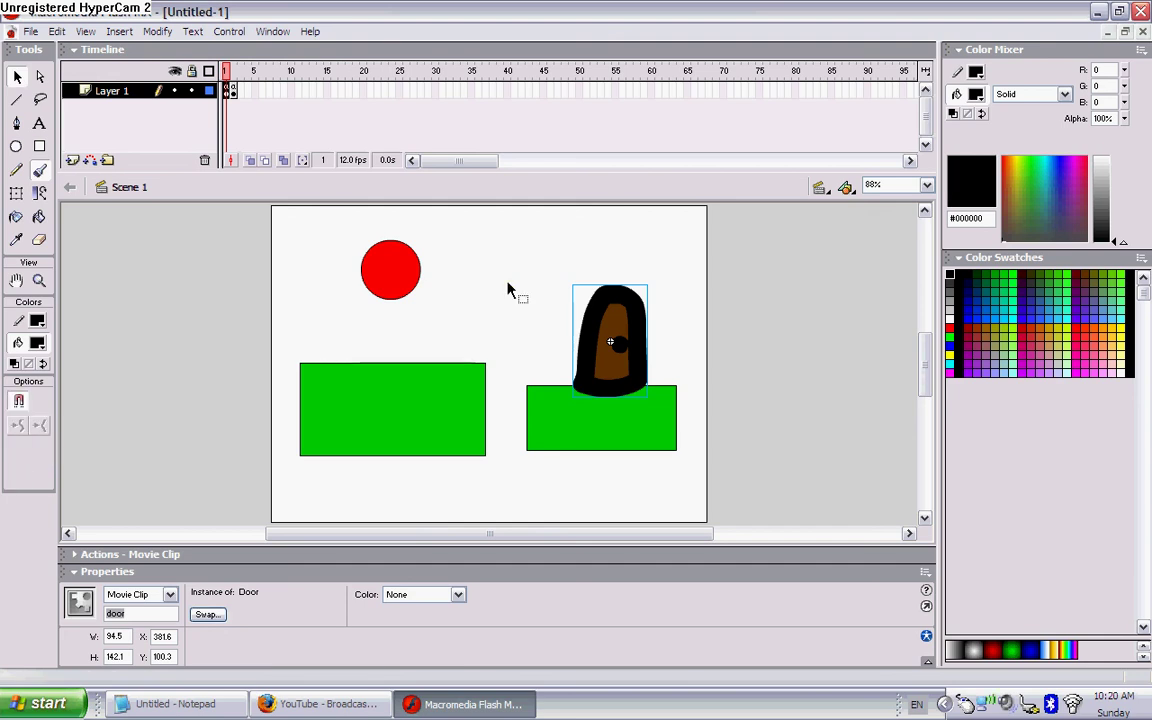
Step: Test the movie with Ctrl+Enter, showing the red ball on the left platform
{"action": "key", "text": "ctrl+Return"}
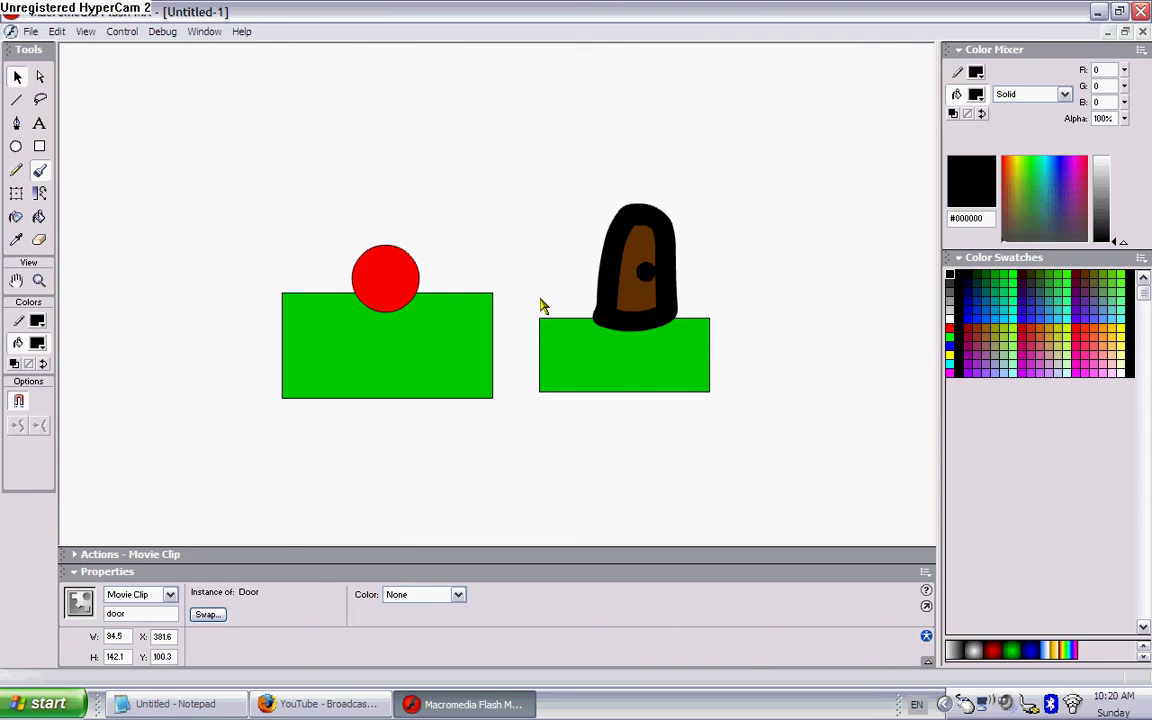
Step: Maximize the test window, roll the ball to the door to win, then RETRY and play again
{"action": "key", "text": "F4"}
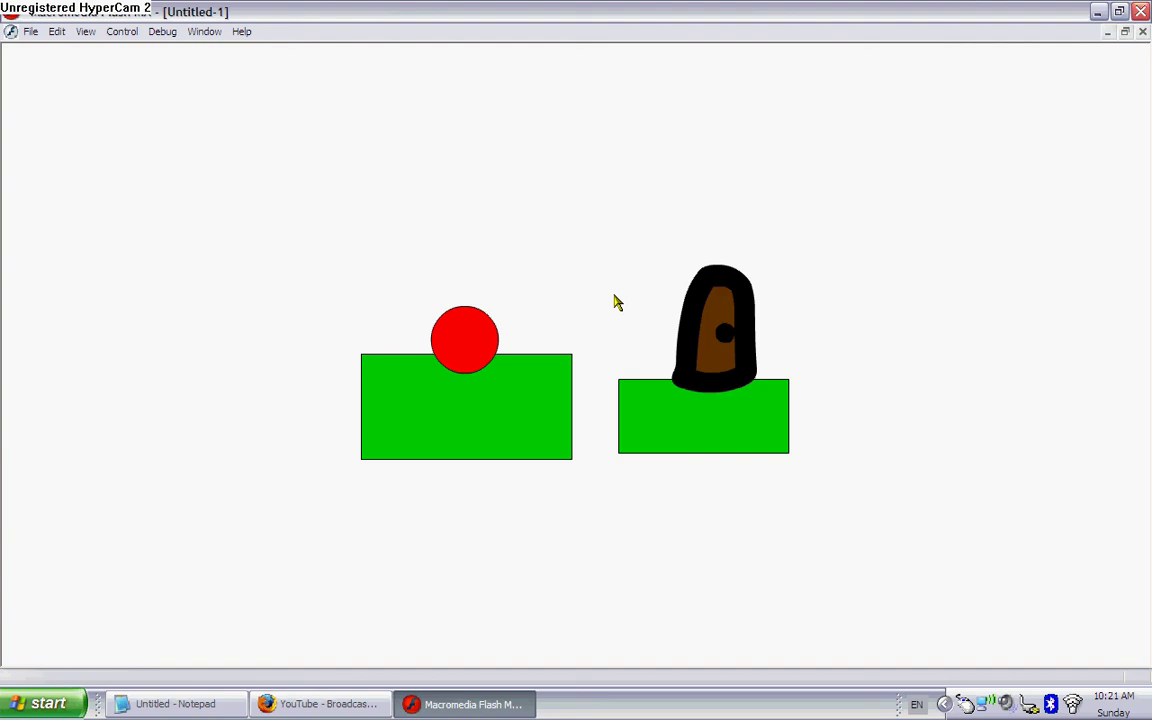
{"action": "key", "text": "Up"}
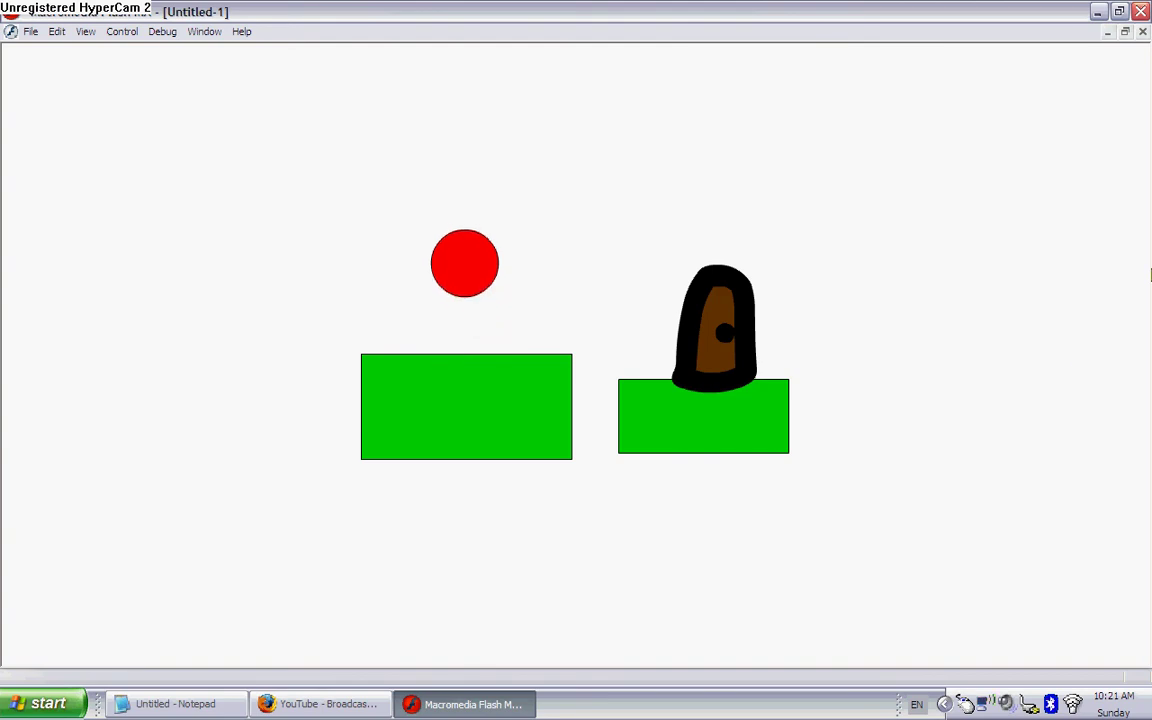
{"action": "key", "text": "Right"}
{"action": "key", "text": "Left"}
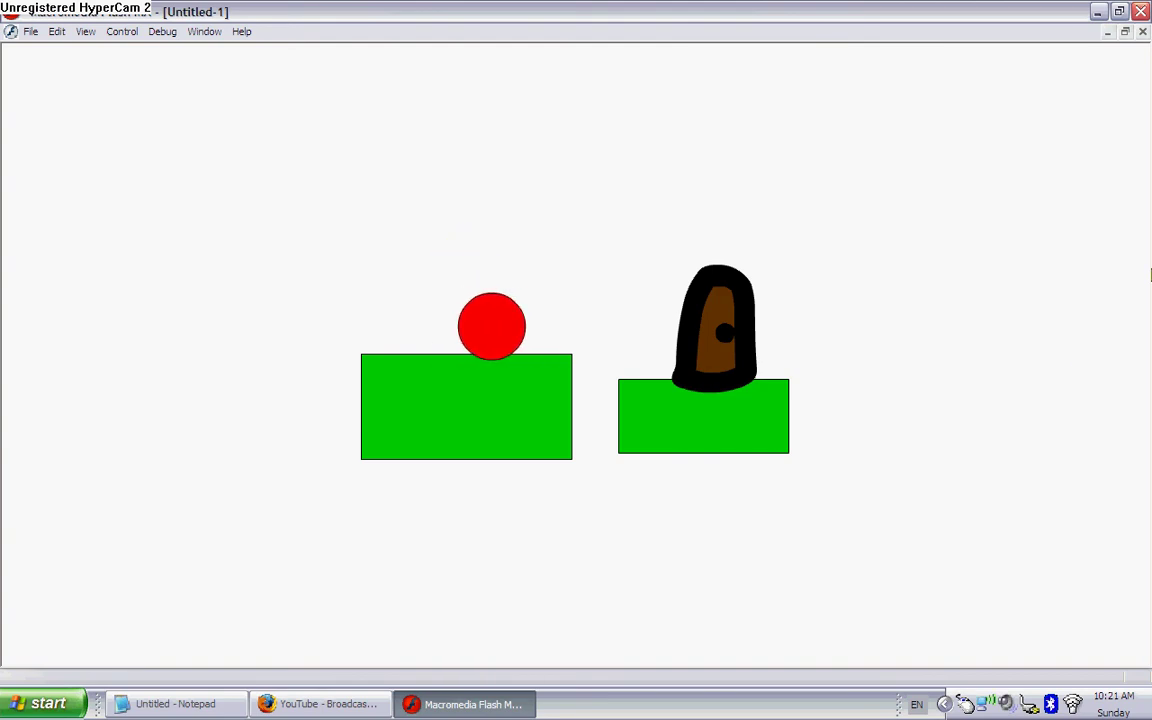
{"action": "key", "text": "Right"}
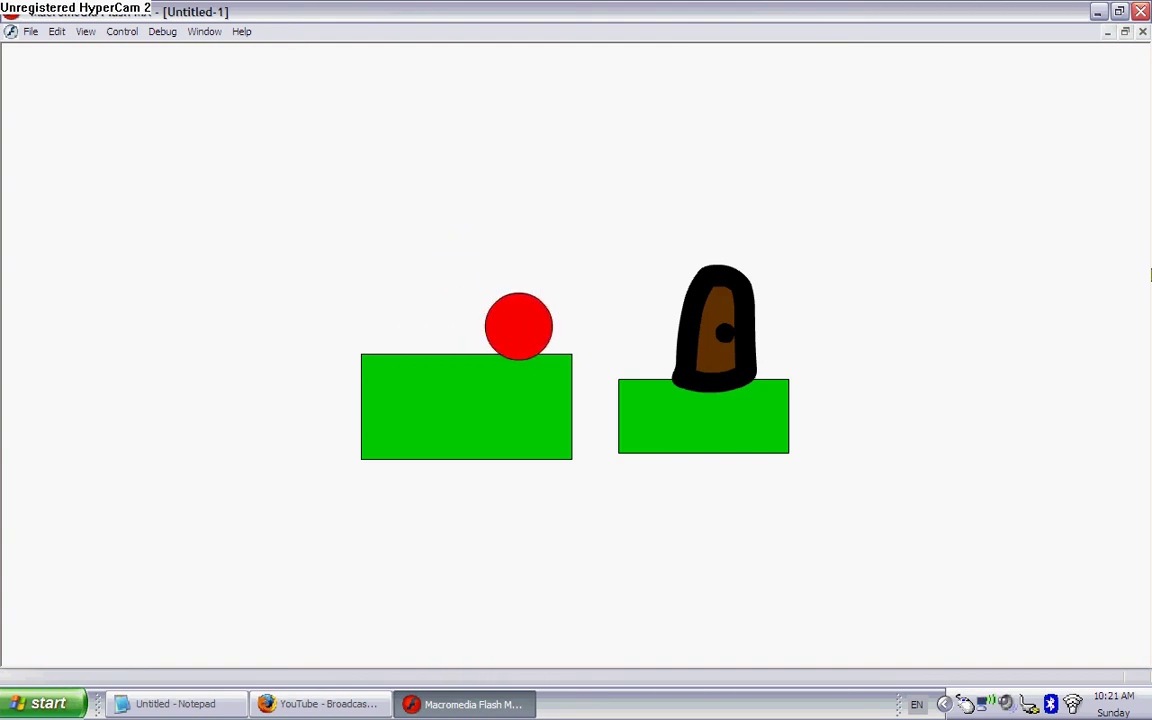
{"action": "key", "text": "Right"}
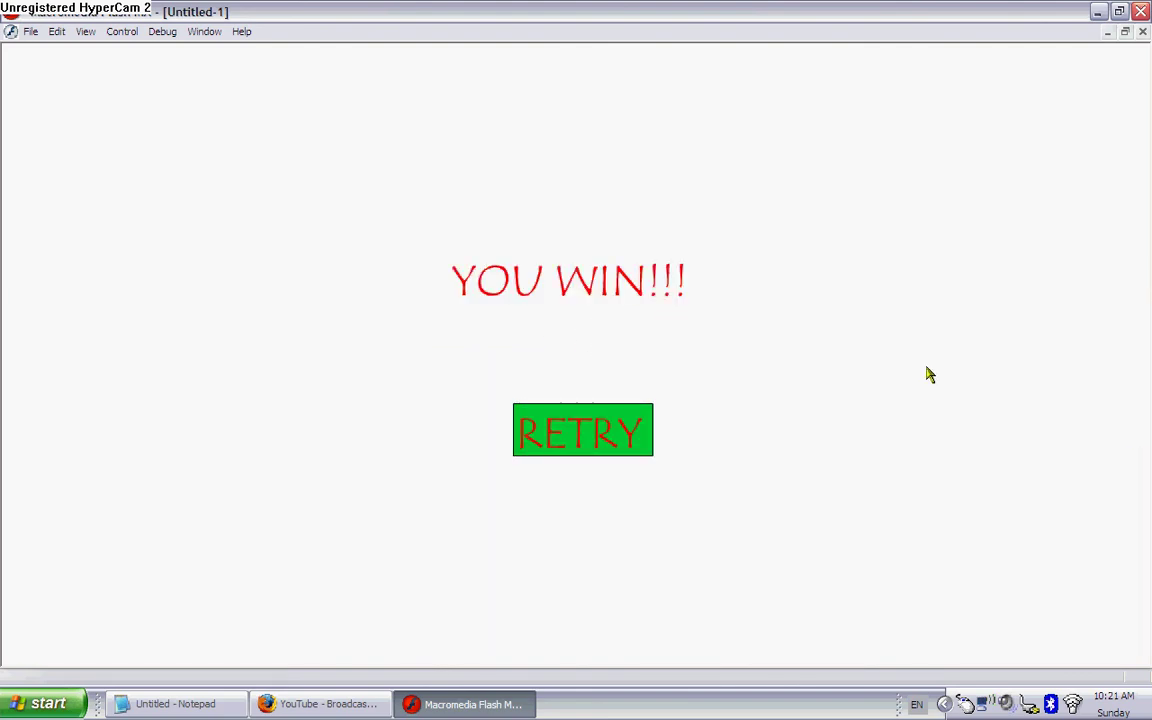
{"action": "left_click", "coordinate": [628, 449]}
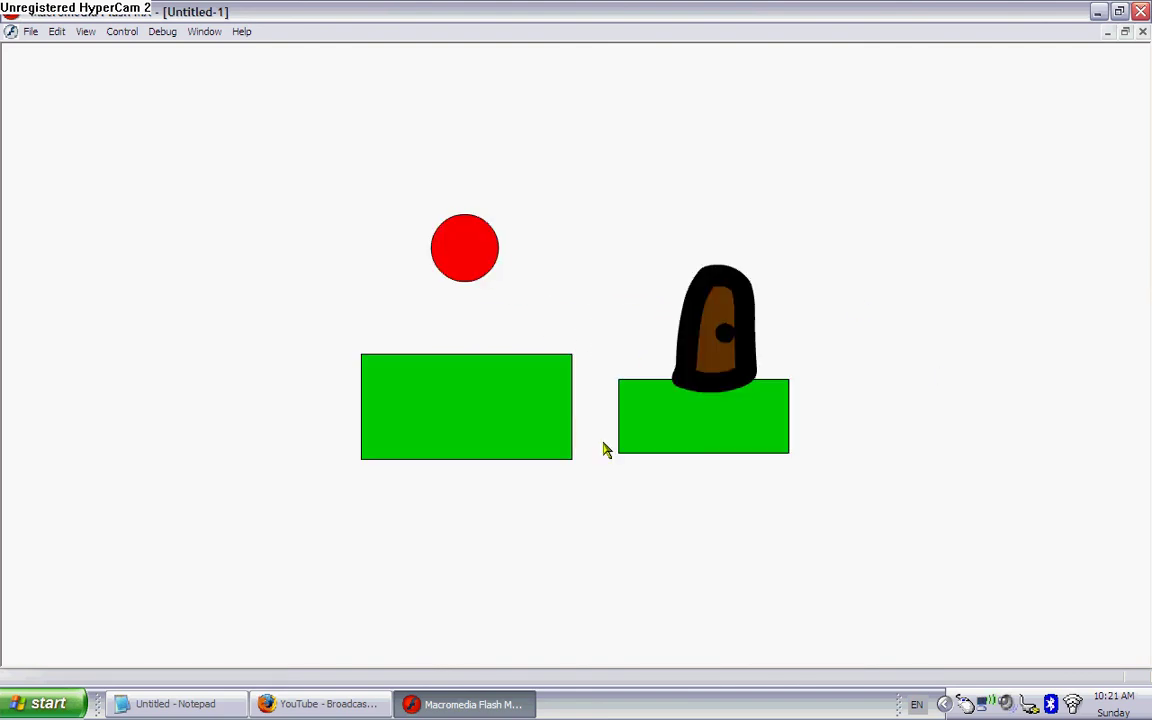
{"action": "key", "text": "Right"}
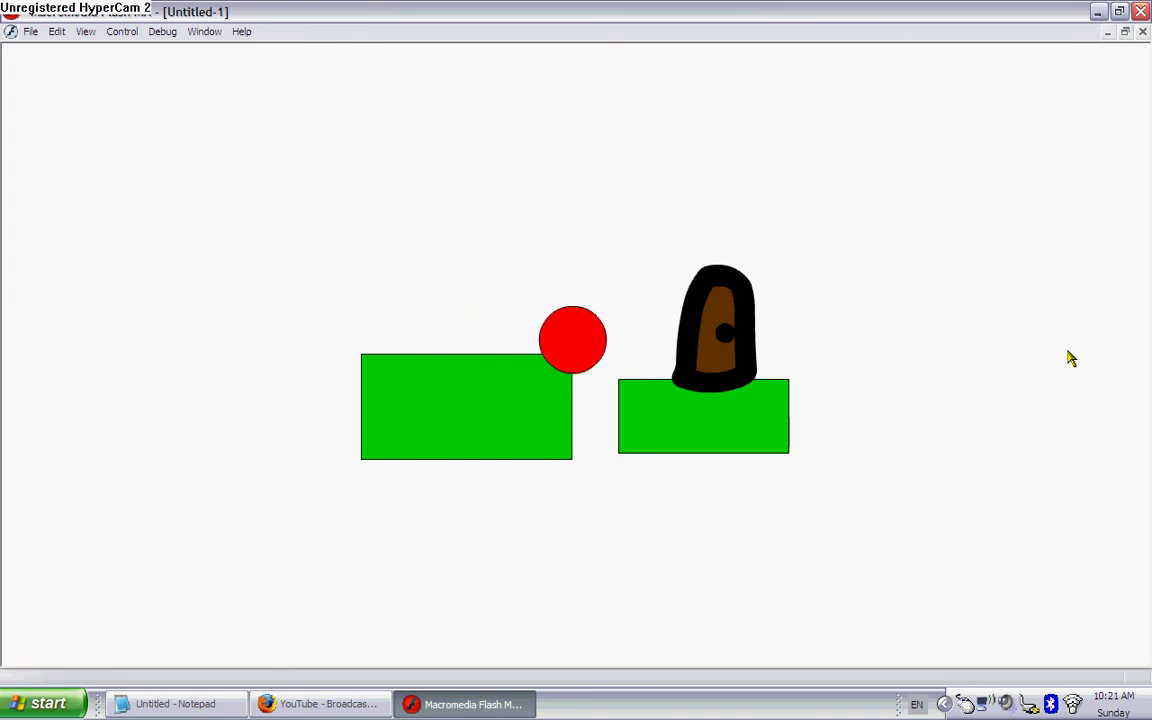